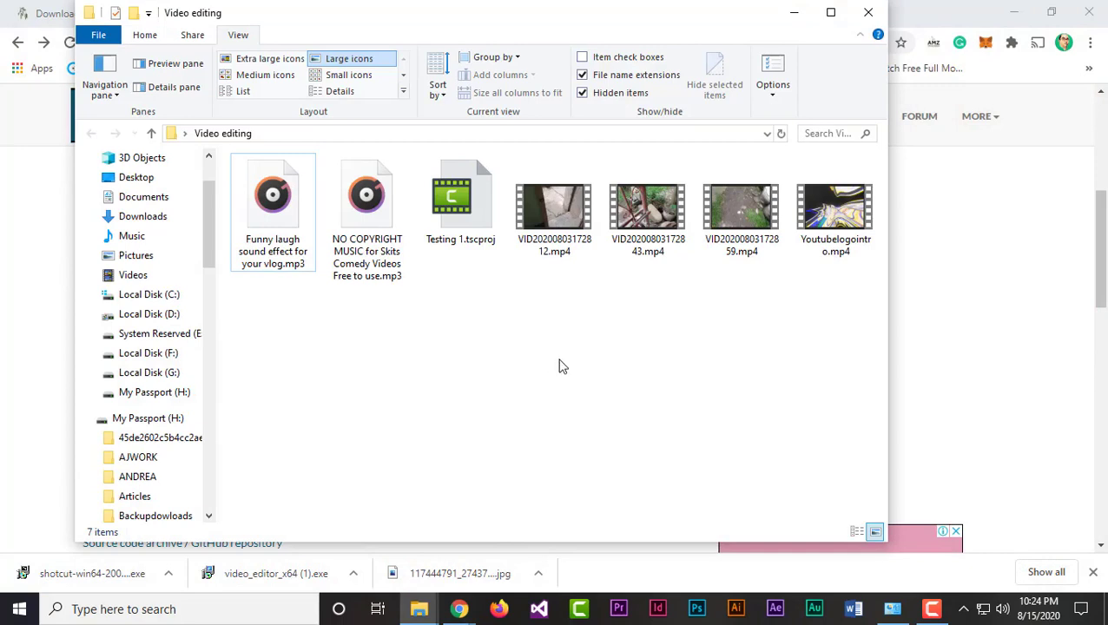
Step: Look over the four MP4 clips in the Video editing folder and minimize its window
left_click_drag(537, 310, 872, 156)
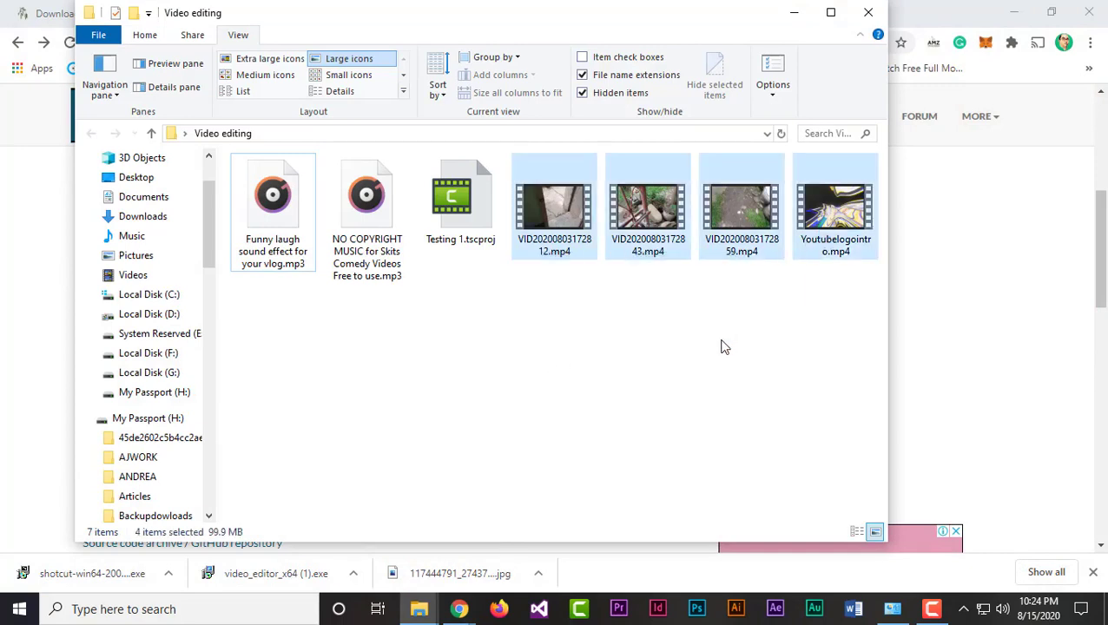
left_click(719, 348)
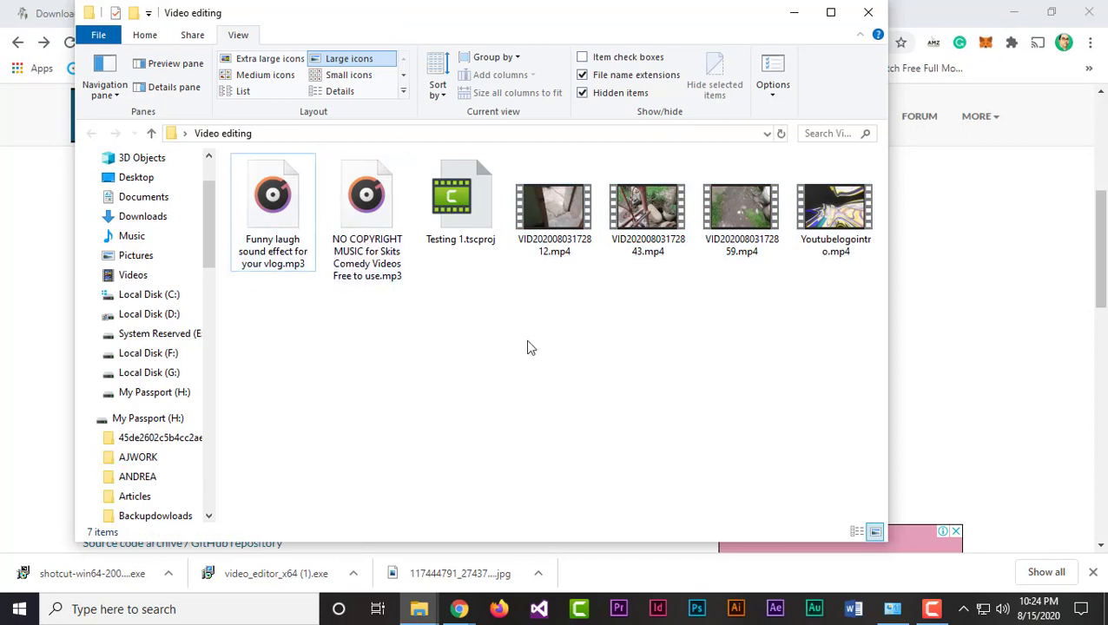
left_click(795, 14)
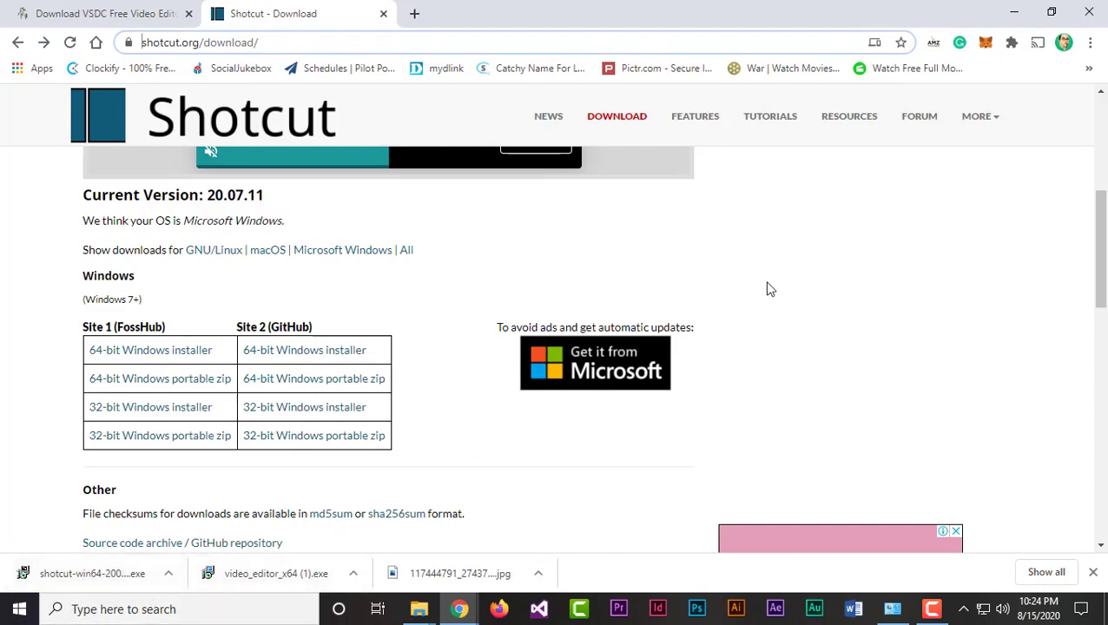
Step: Find This PC through Windows search and view its properties to check the system type and hardware, then minimize the window
left_click(23, 612)
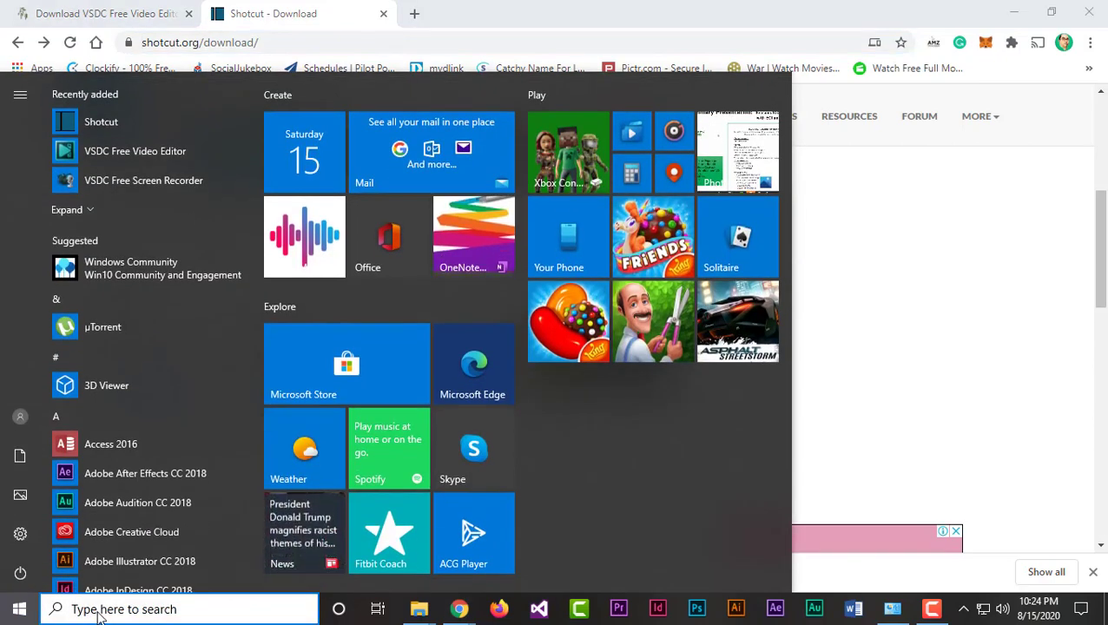
left_click(112, 607)
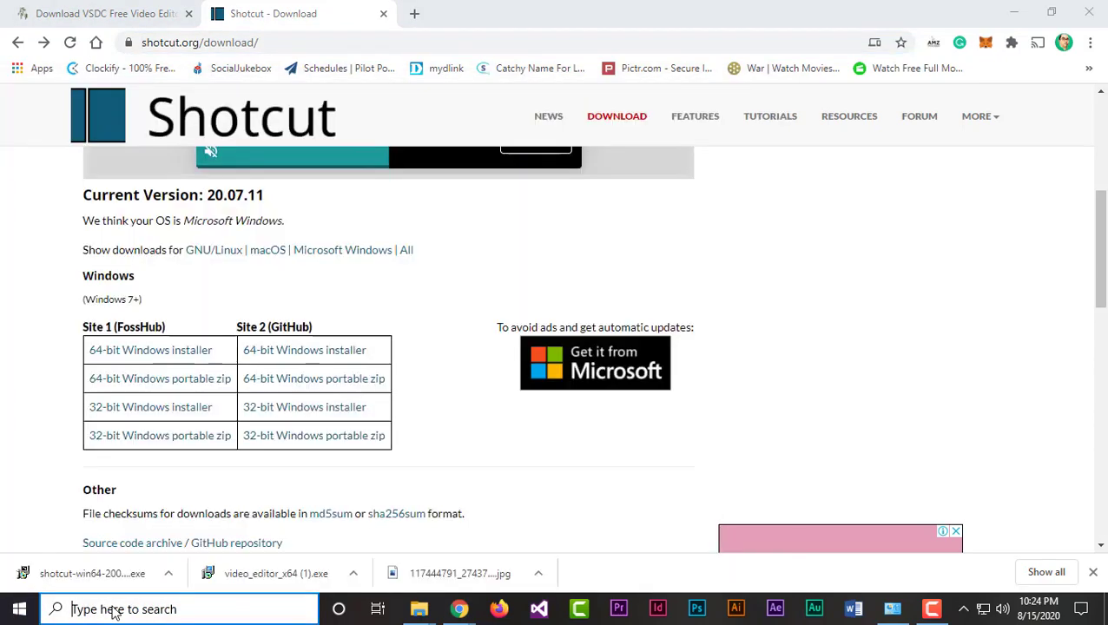
type("This")
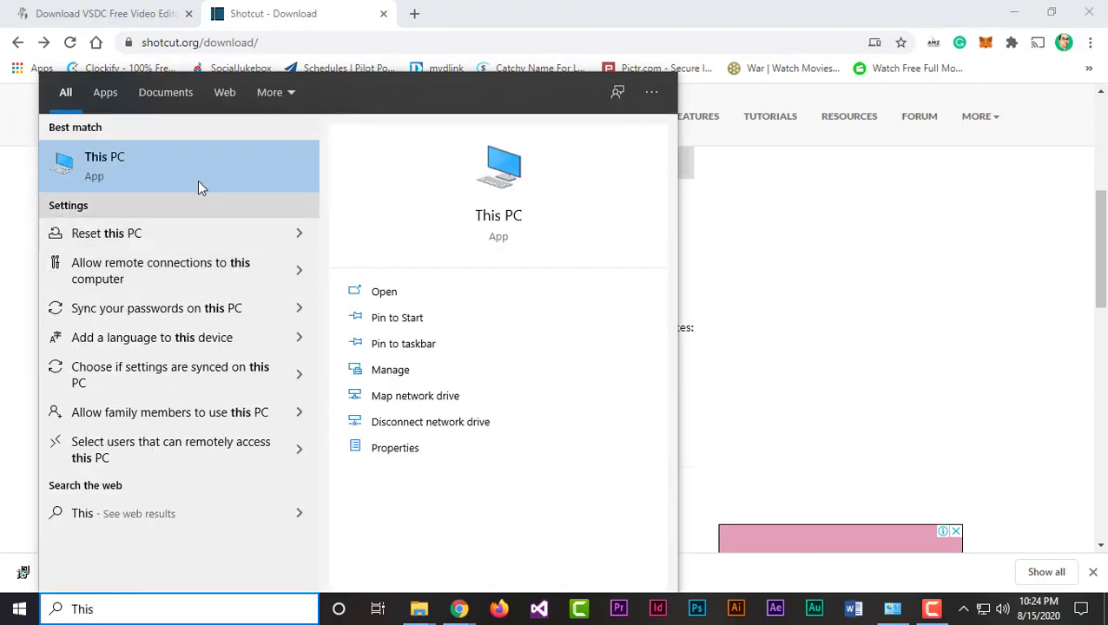
right_click(116, 159)
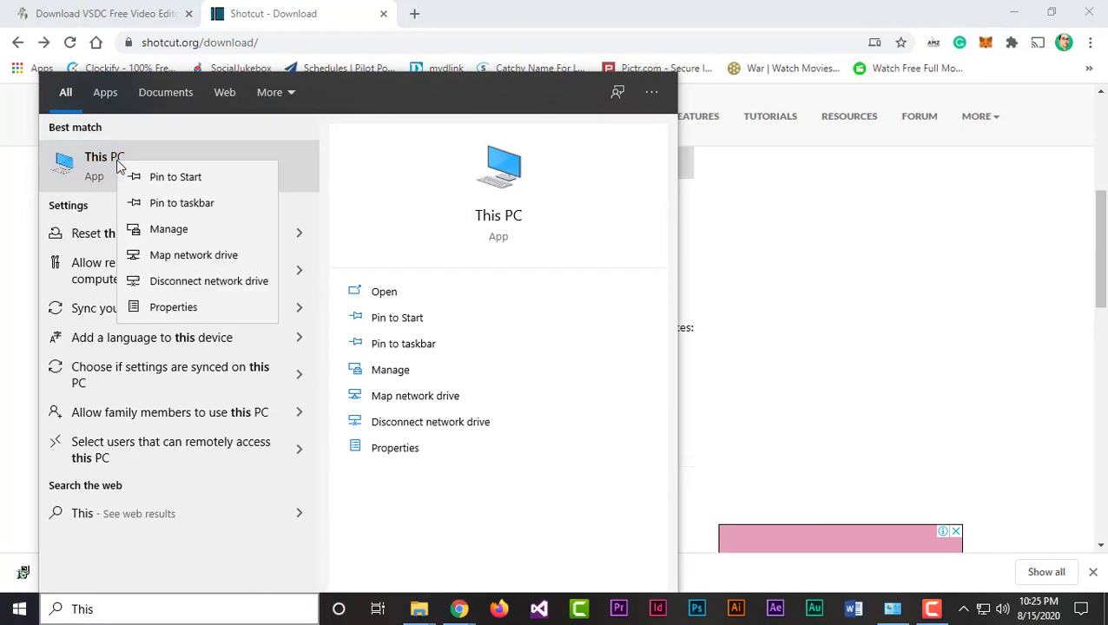
left_click(152, 308)
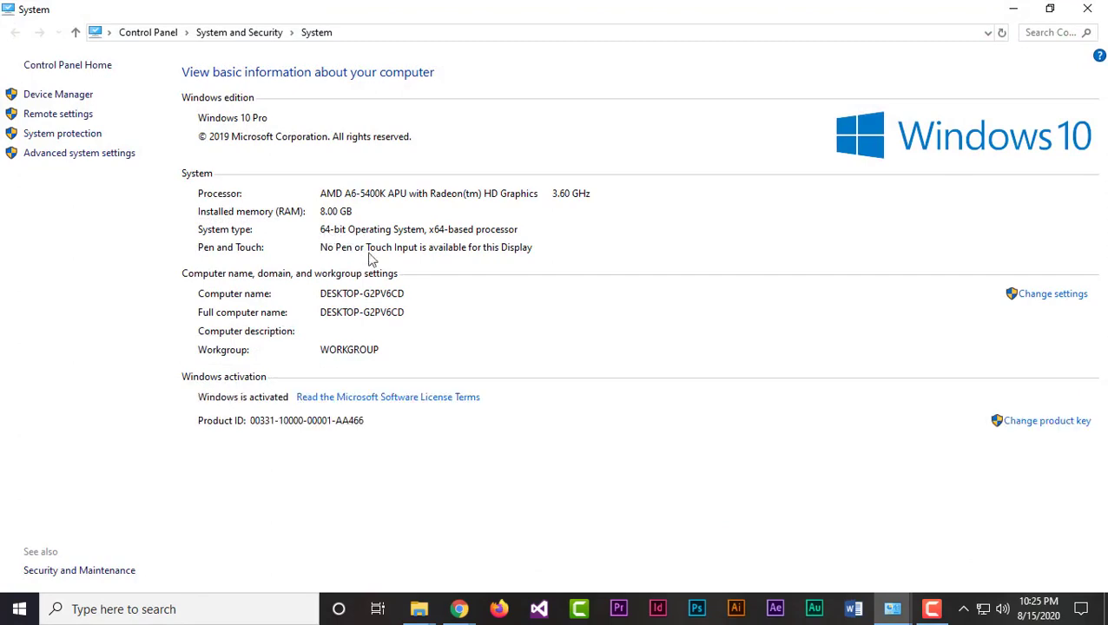
left_click(1010, 12)
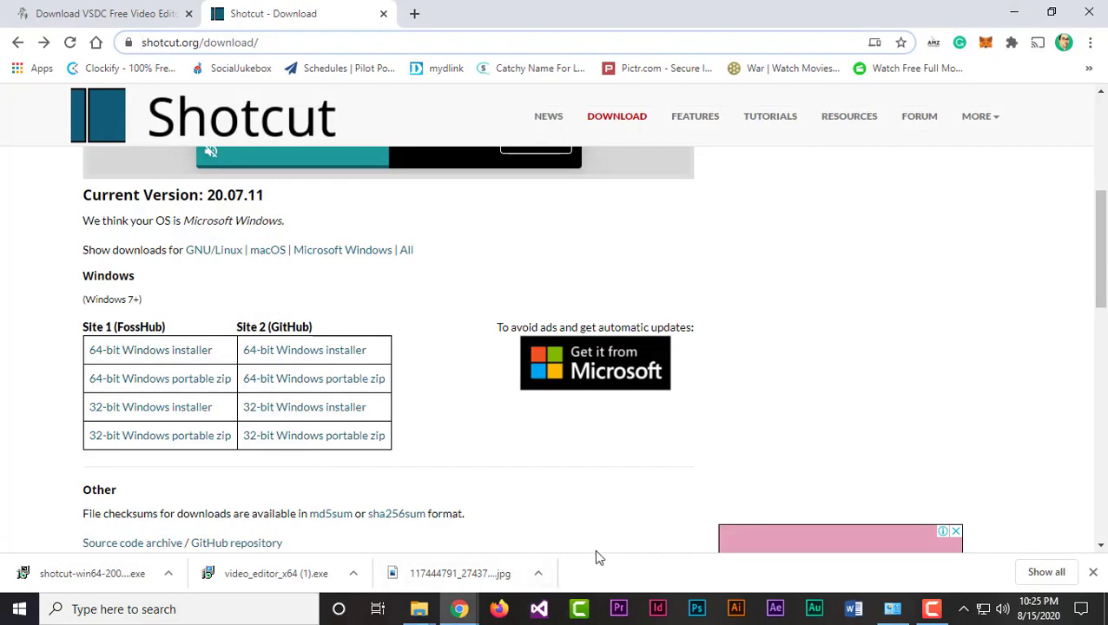
Step: Refresh the desktop, launch VSDC Free Video Editor from it and dismiss the upgrade offer
key("super+d")
right_click(534, 275)
left_click(548, 339)
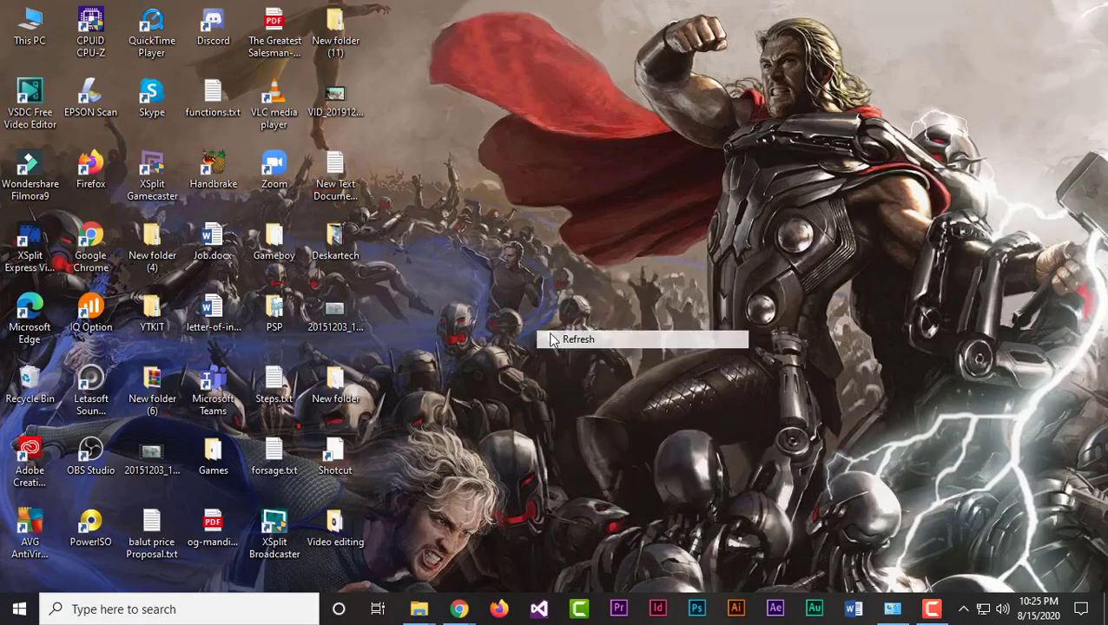
double_click(41, 93)
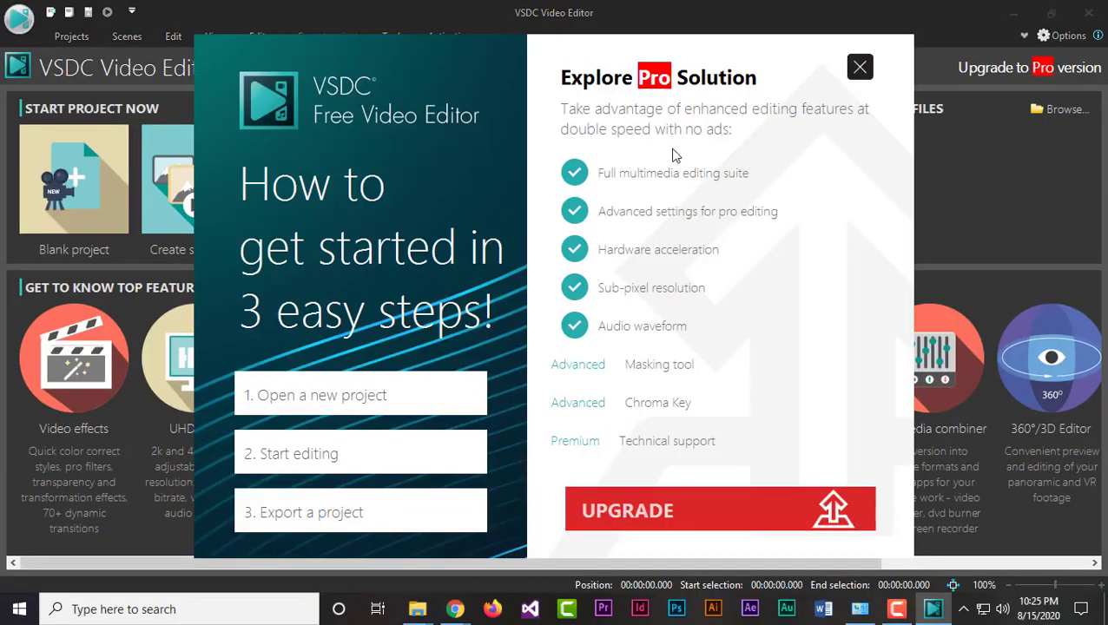
left_click(859, 68)
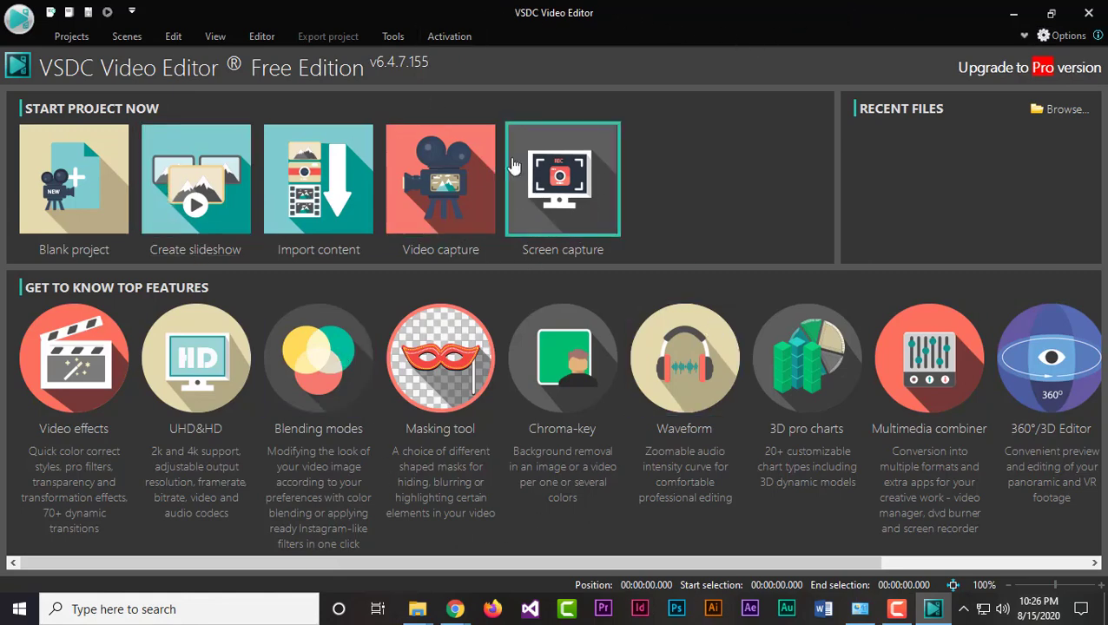
Step: Create a blank project titled SHARING TIME with Full HD 1920x1080 (16:9) resolution at 30 fps
left_click(104, 219)
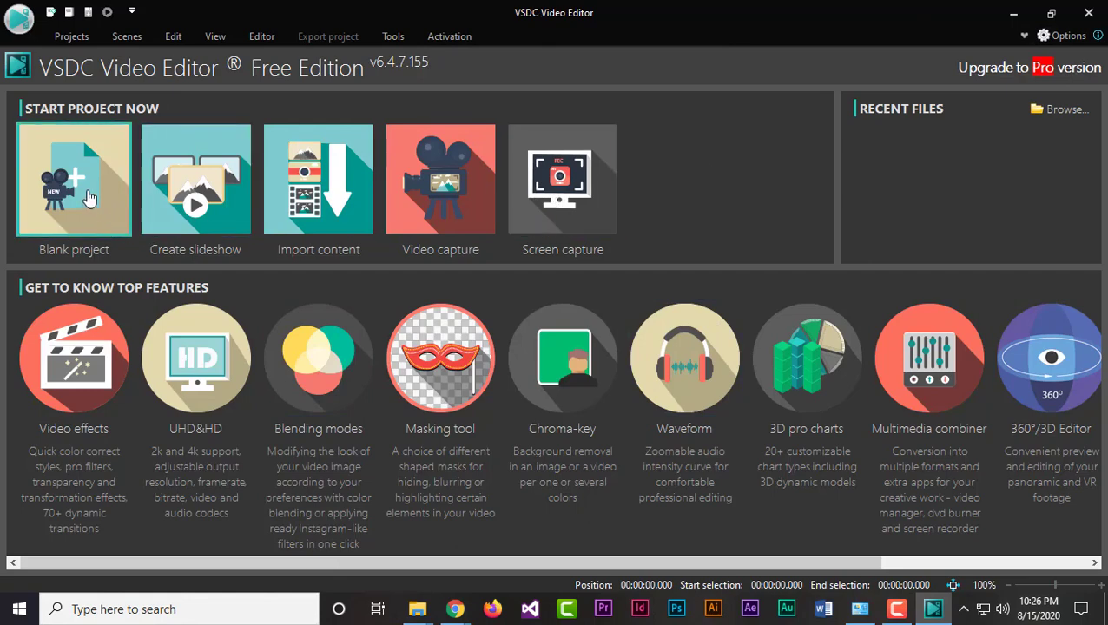
key("BackSpace")
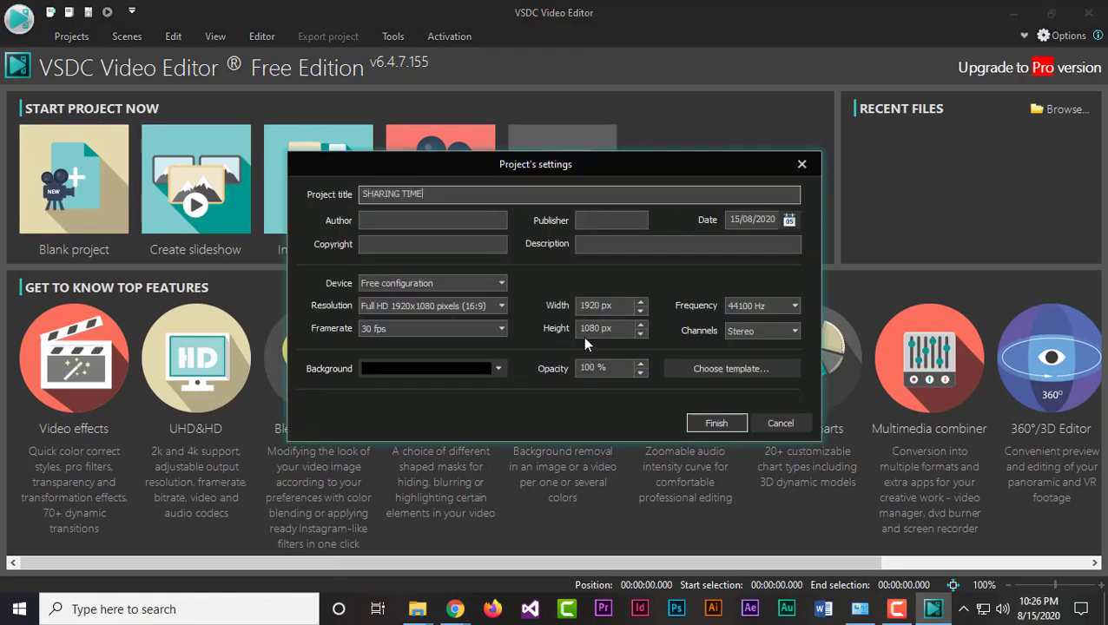
left_click(499, 306)
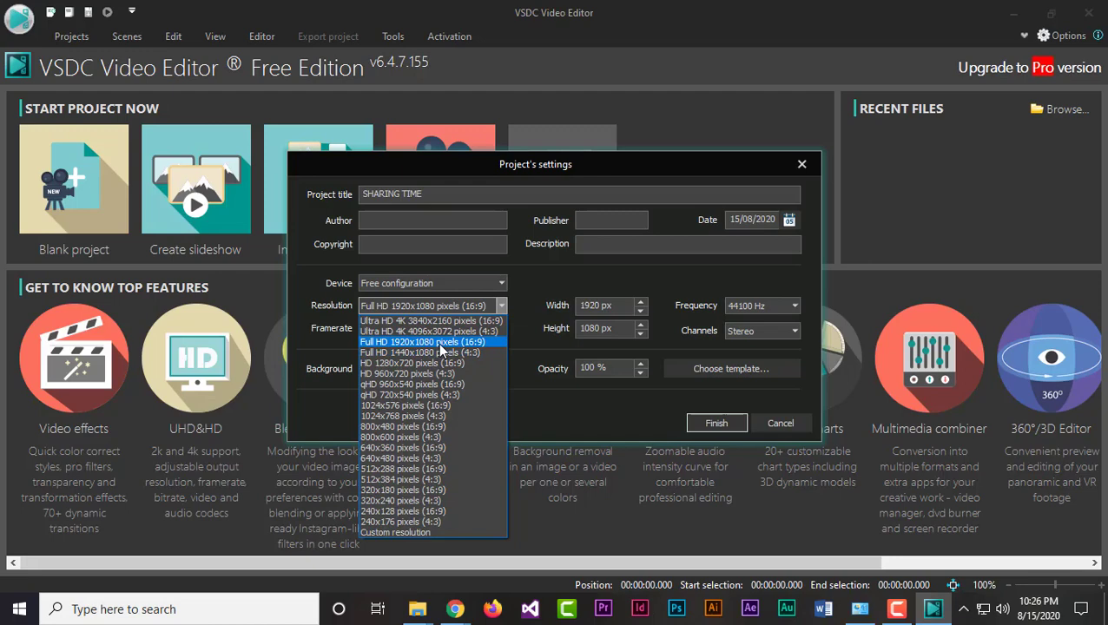
left_click(437, 342)
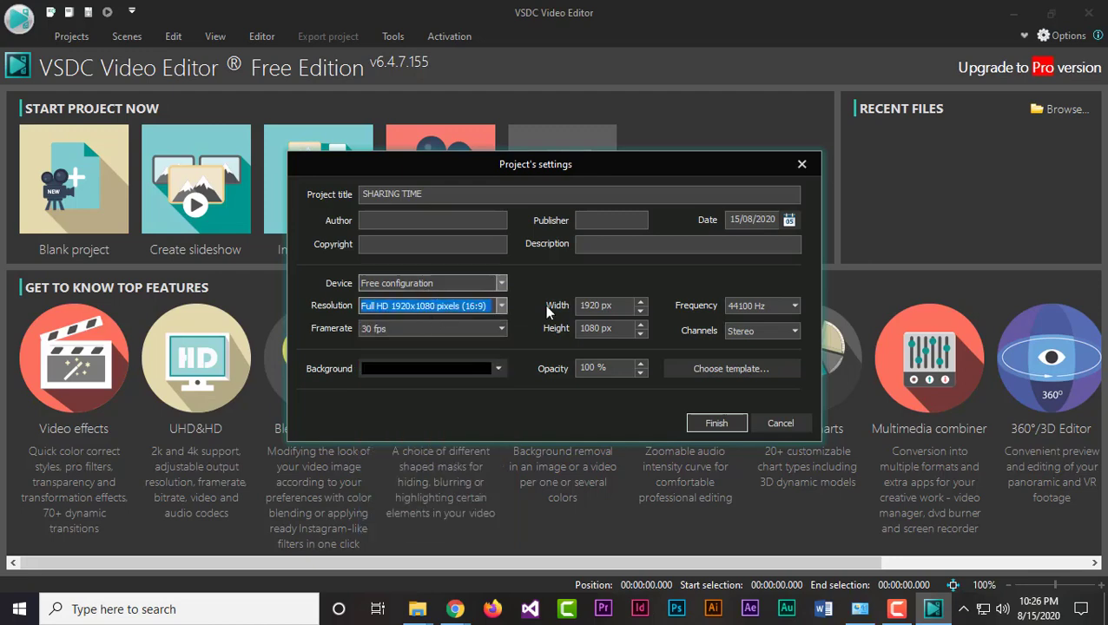
left_click(713, 423)
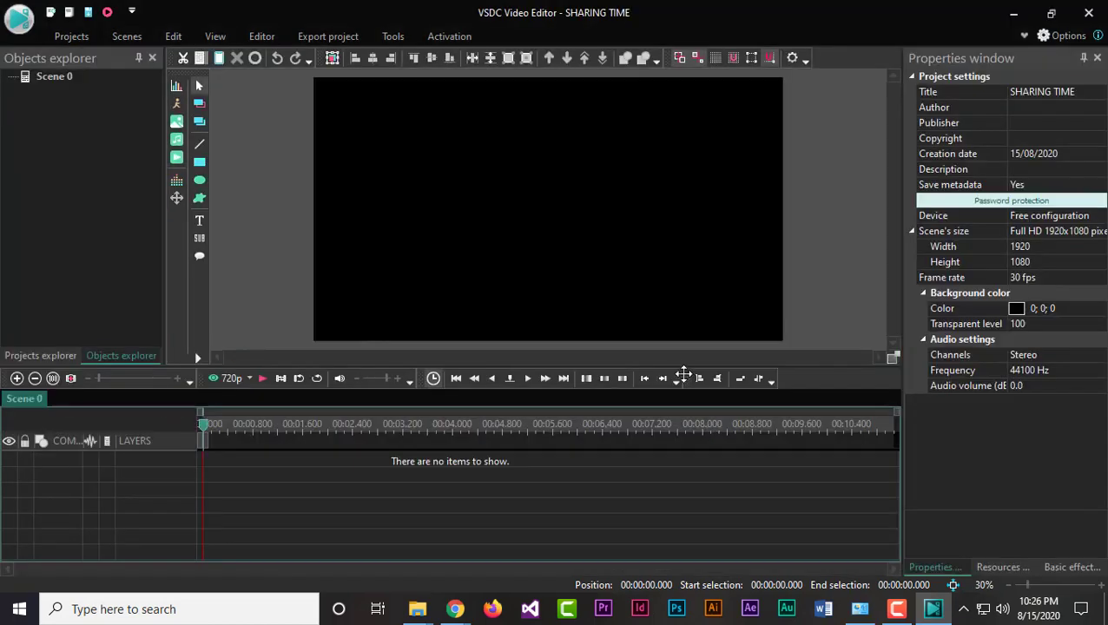
Step: Add Youtubelogointro.mp4 from the Video editing folder at the cursor position on a new layer and preview it
left_click(177, 159)
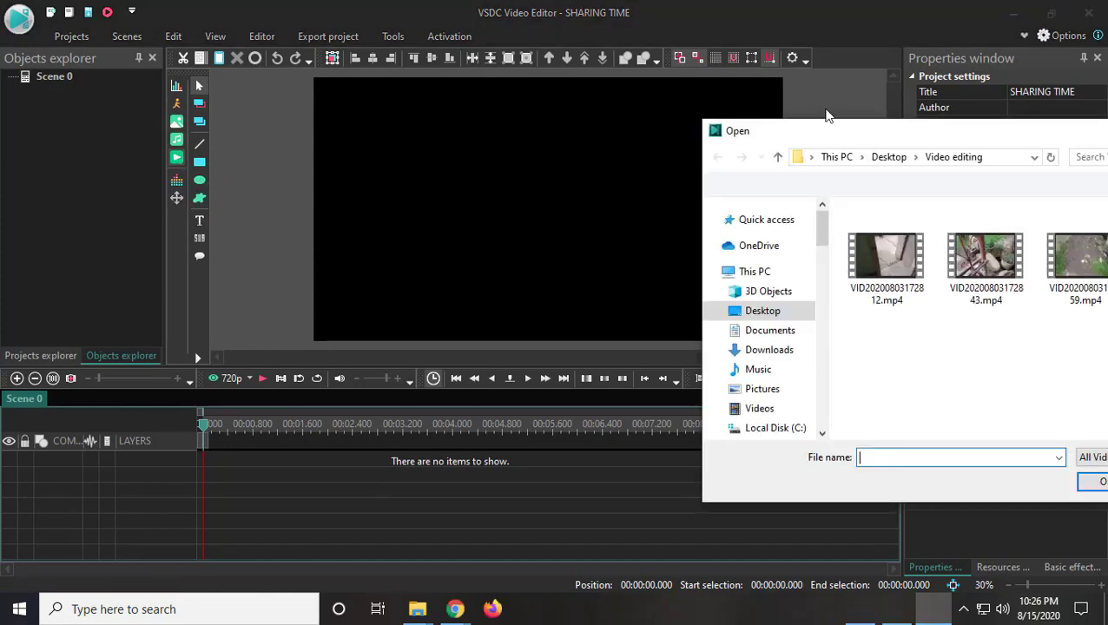
left_click_drag(829, 139, 520, 117)
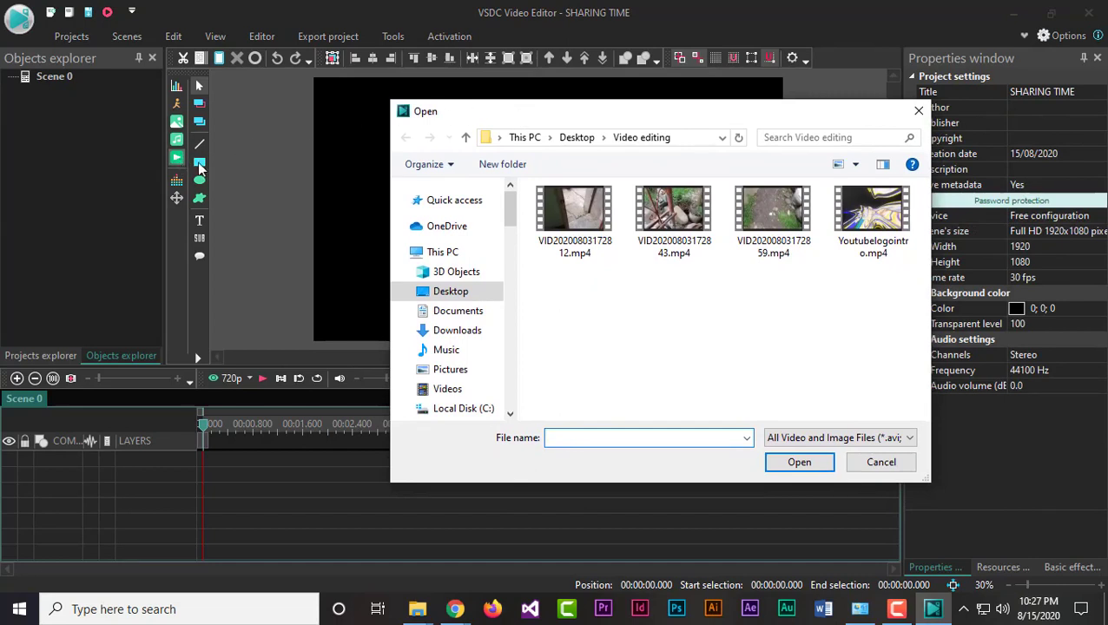
left_click(868, 221)
left_click(793, 470)
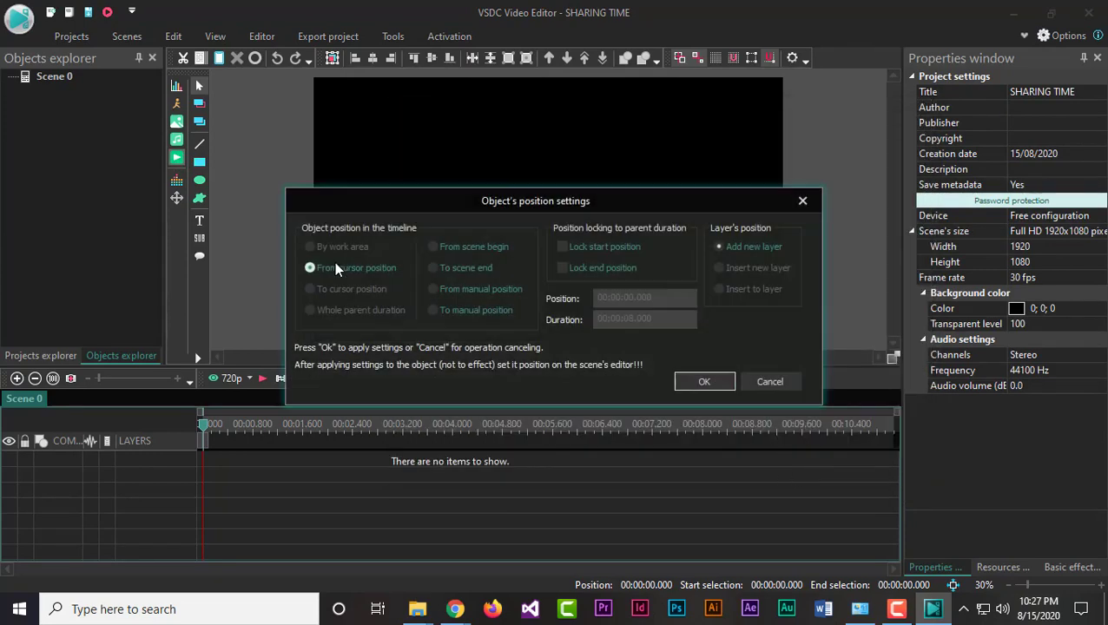
left_click(703, 381)
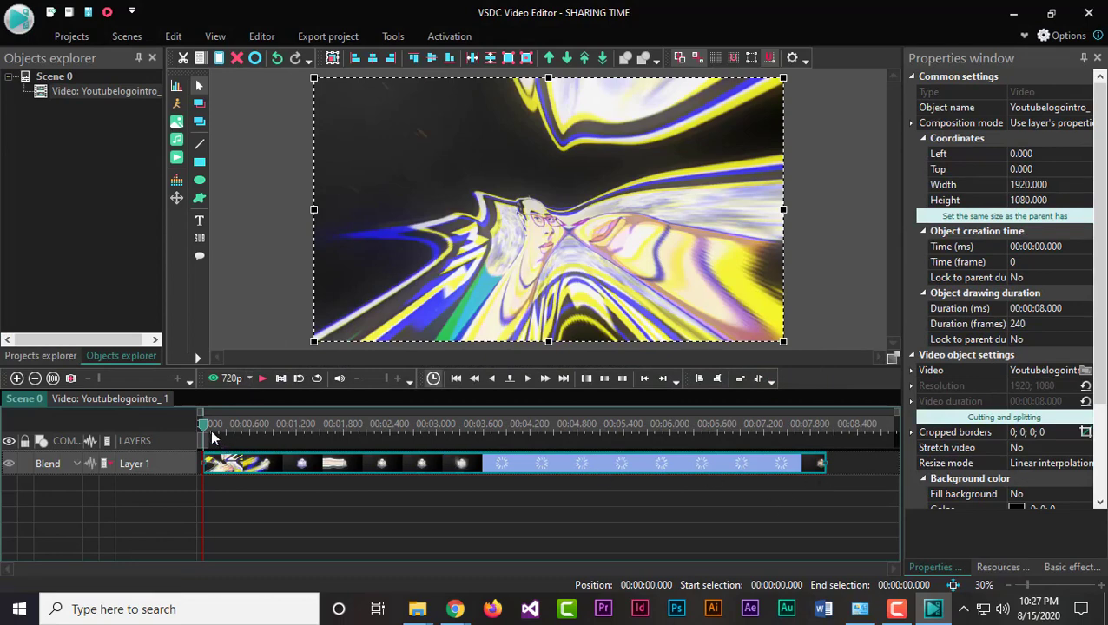
left_click(532, 375)
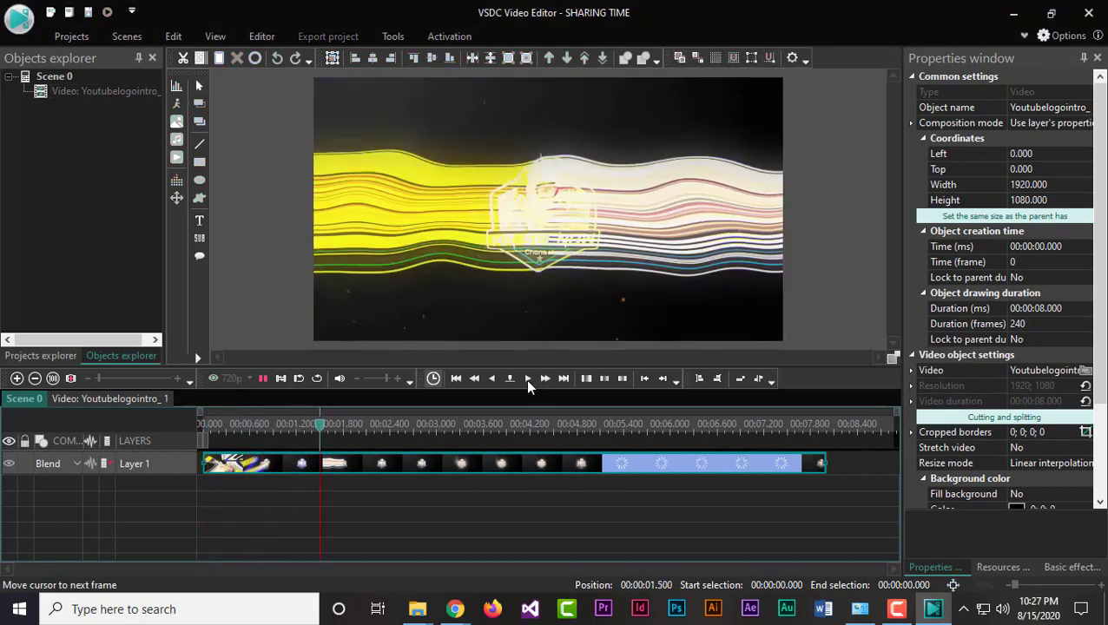
Step: Add the video VID20200803172812.mp4 to the timeline directly after the intro clip
left_click(71, 379)
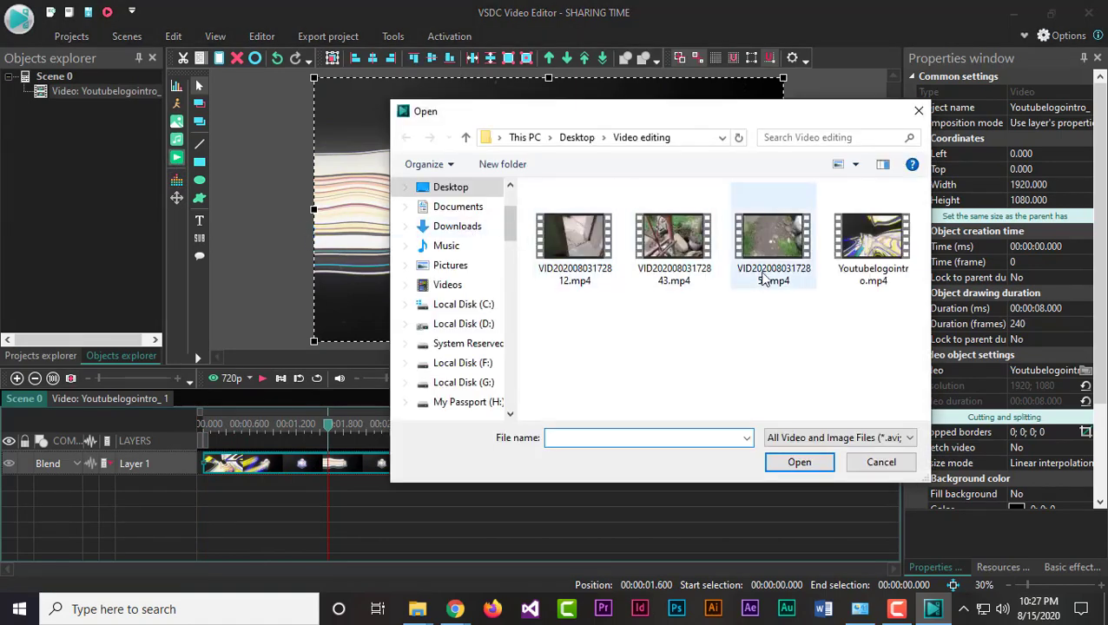
double_click(575, 239)
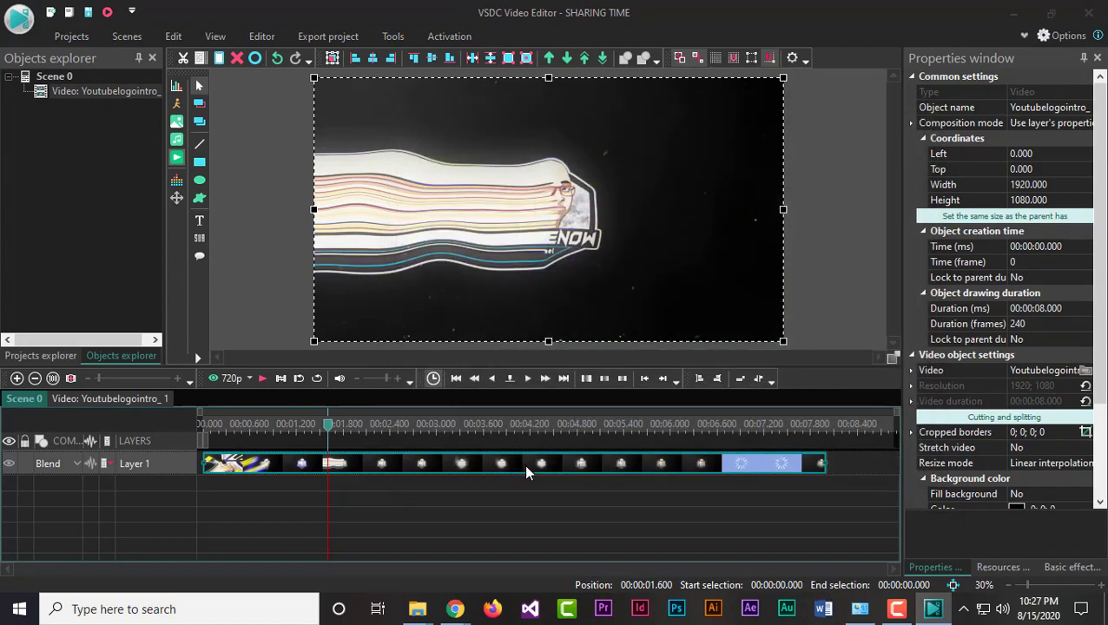
left_click(705, 383)
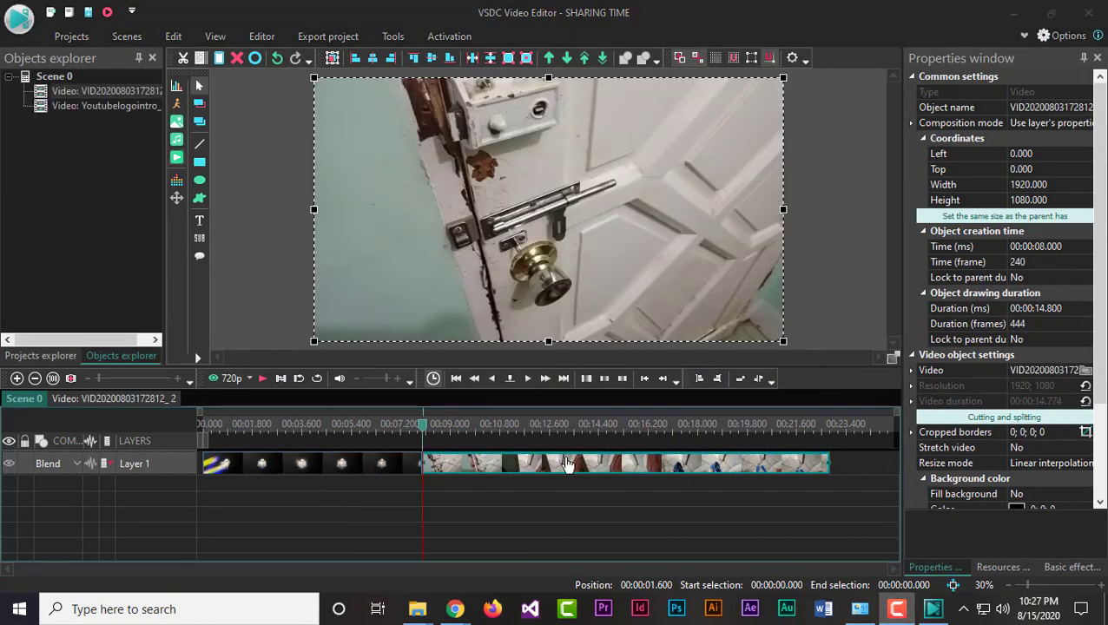
Step: Preview the join between the intro and the door clip and place the cursor at 00:00:09.566 in the door clip
left_click(408, 425)
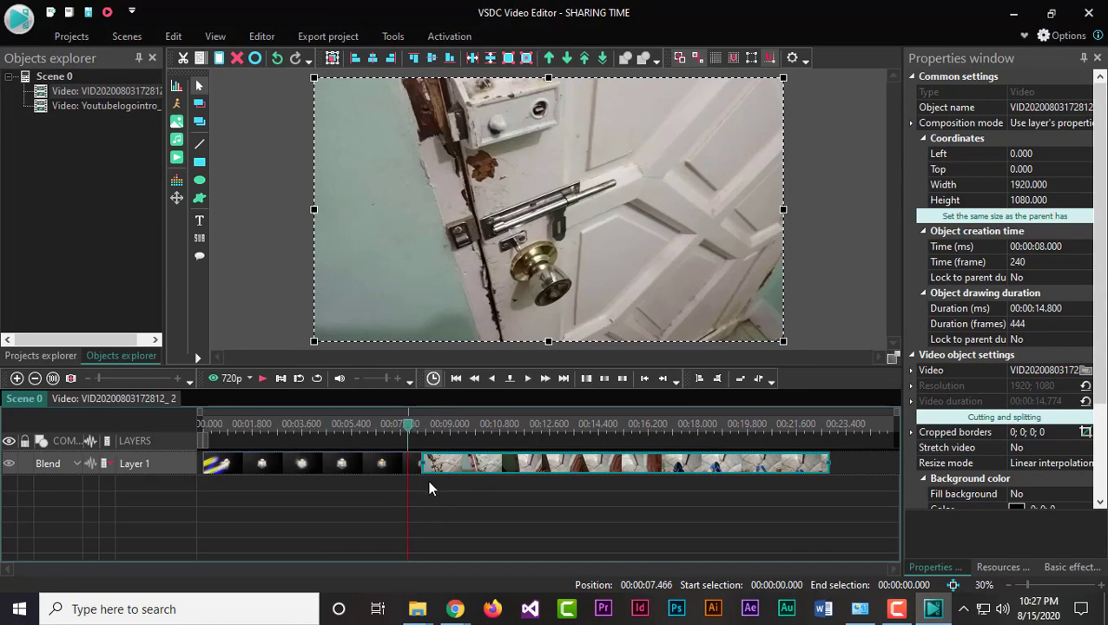
key("space")
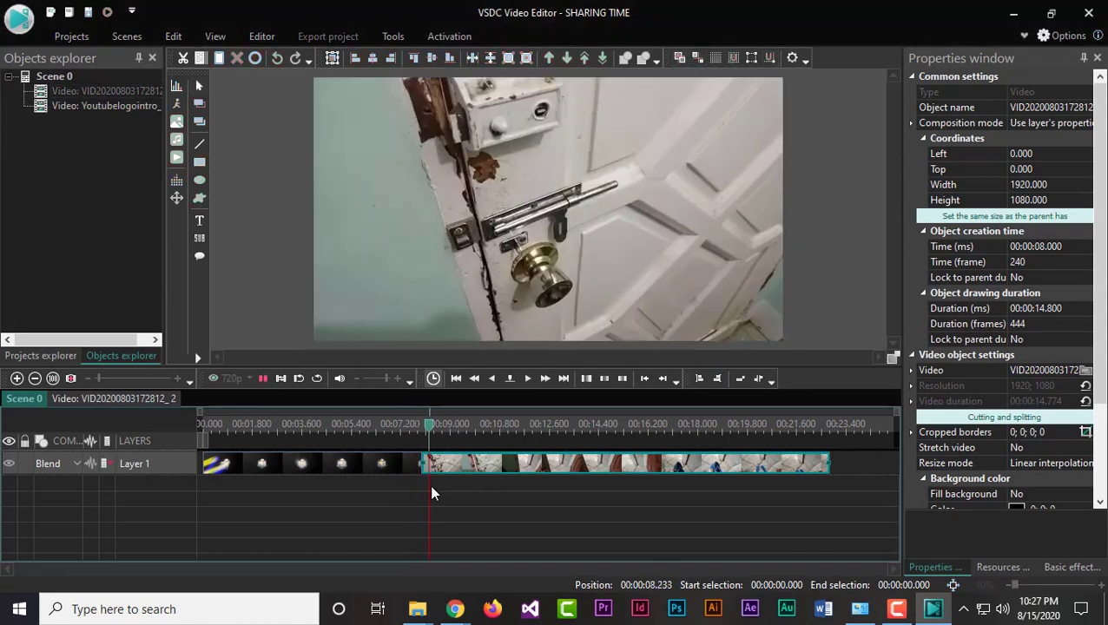
key("space")
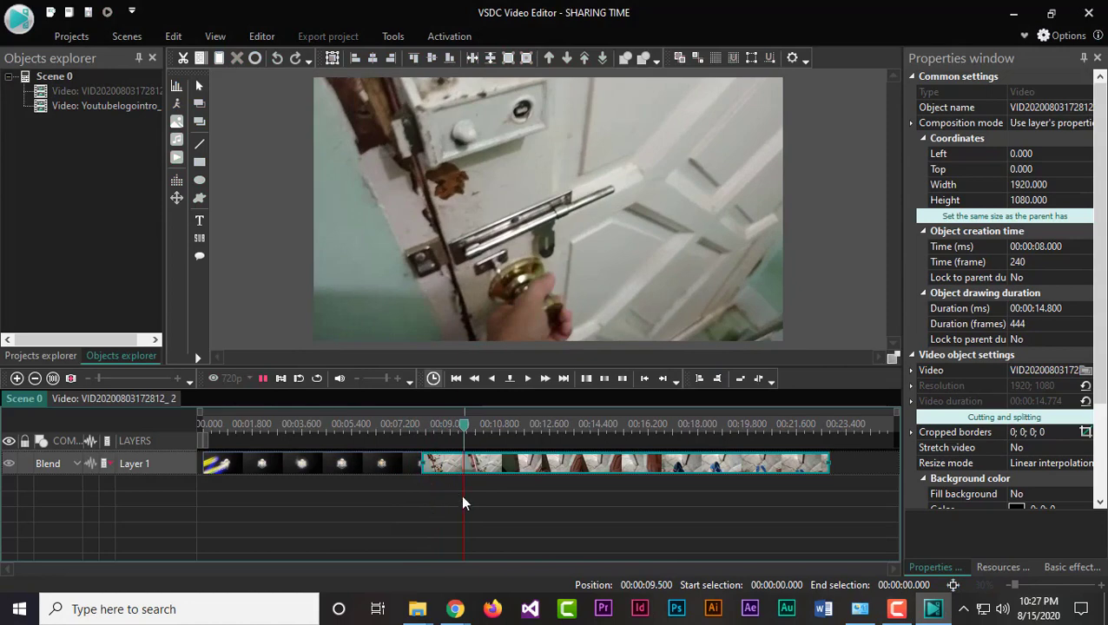
left_click(467, 464)
mouse_move(469, 427)
left_mouse_down()
mouse_move(446, 427)
mouse_move(481, 431)
left_mouse_up()
left_click_drag(476, 431, 468, 433)
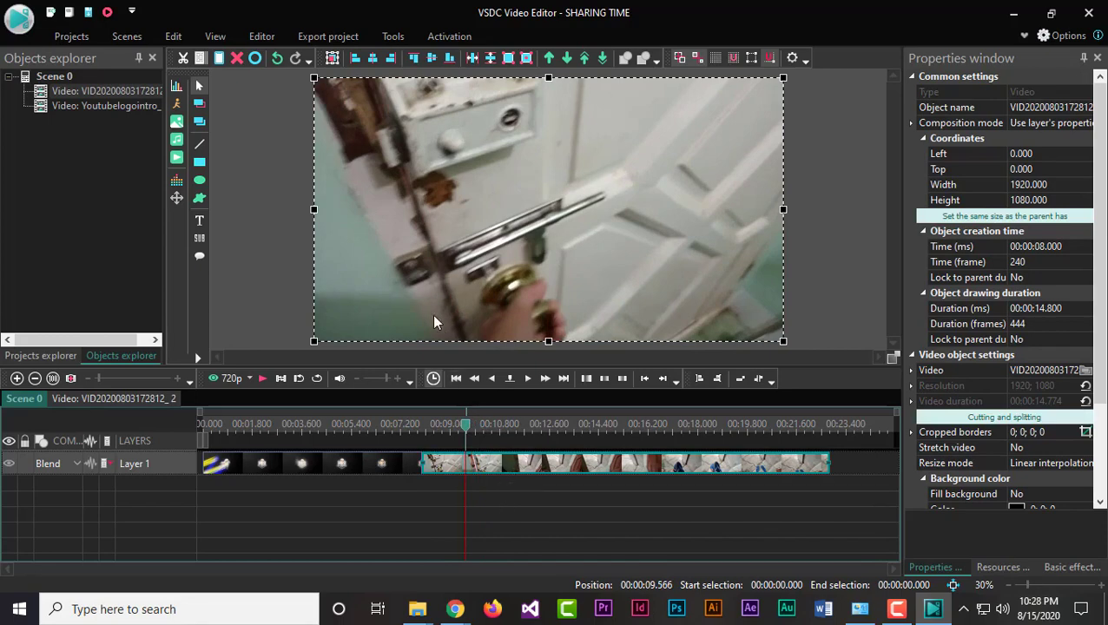
Step: Open the door clip for cutting and splitting, select the range from 0 to 1.266 seconds and add markers at its ends
right_click(465, 468)
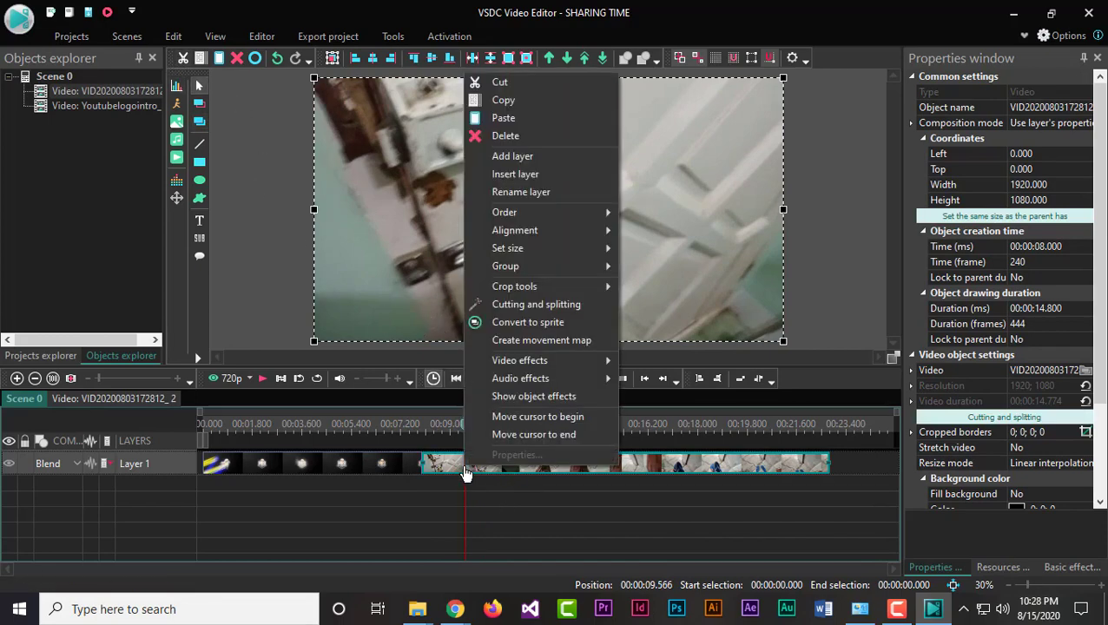
left_click(531, 309)
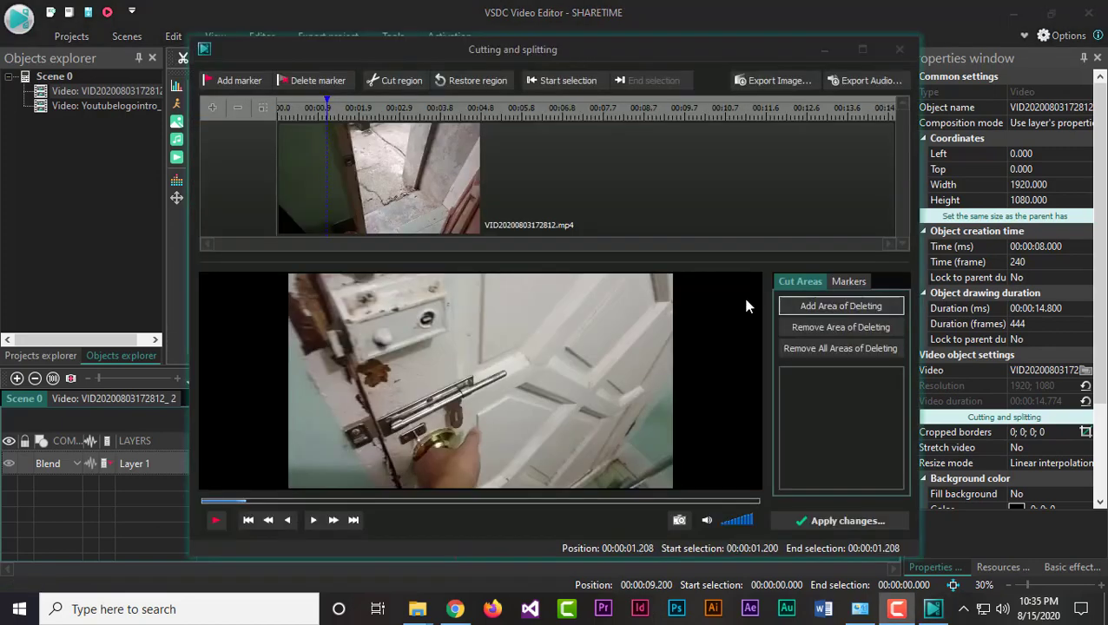
left_click(328, 113)
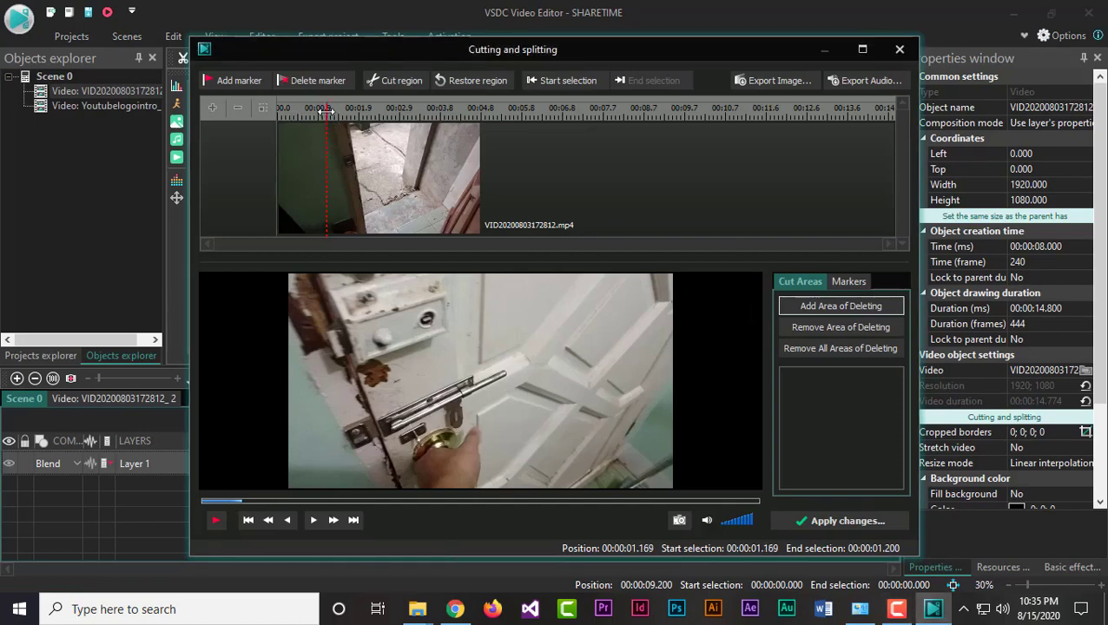
left_click_drag(329, 112, 276, 110)
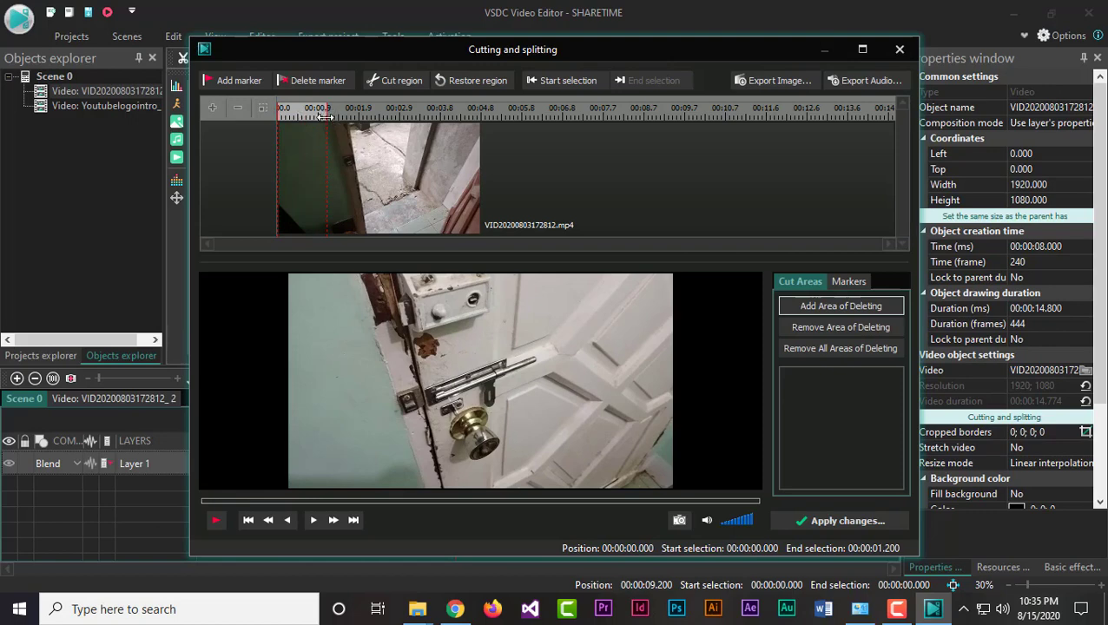
left_click_drag(325, 116, 330, 119)
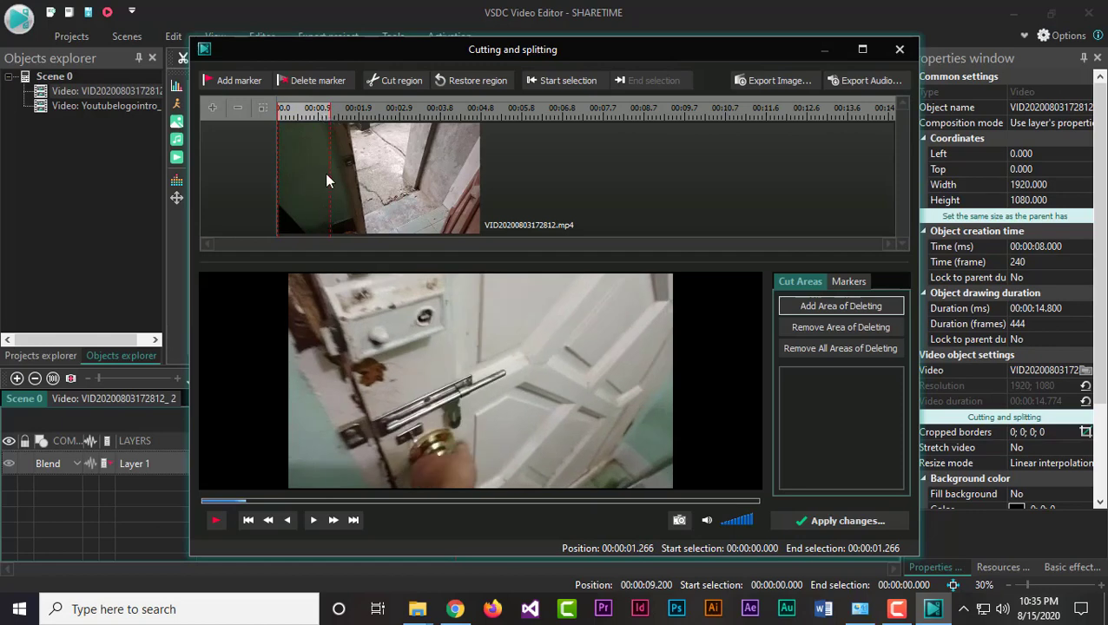
left_click(229, 82)
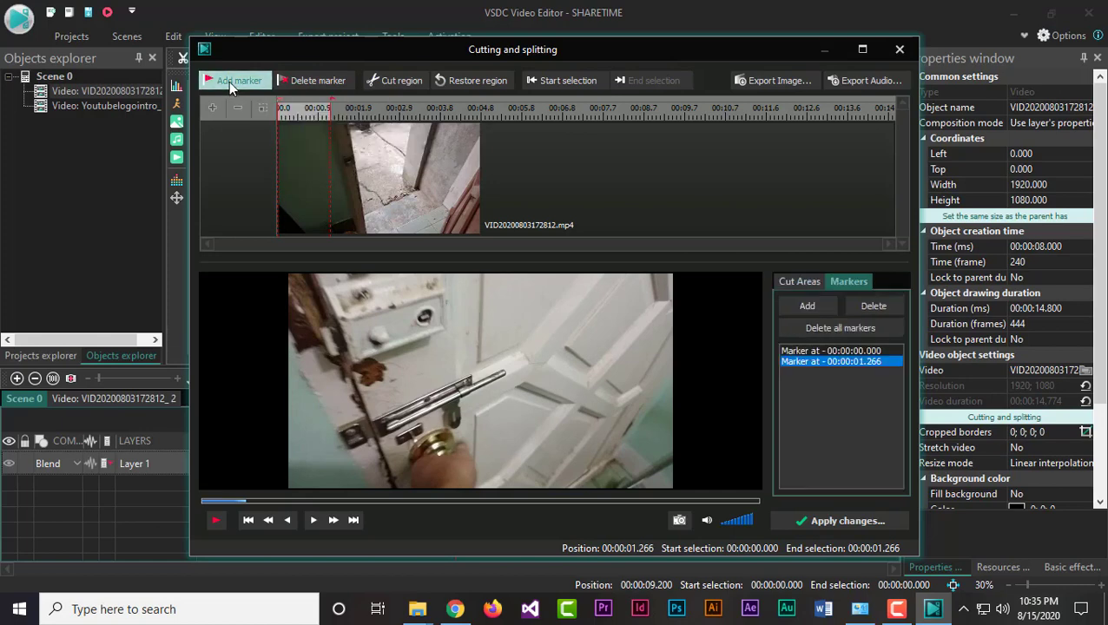
Step: Apply the marker-based split to the door clip, removing the source object, and place the cursor at 00:00:08.833
left_click(844, 517)
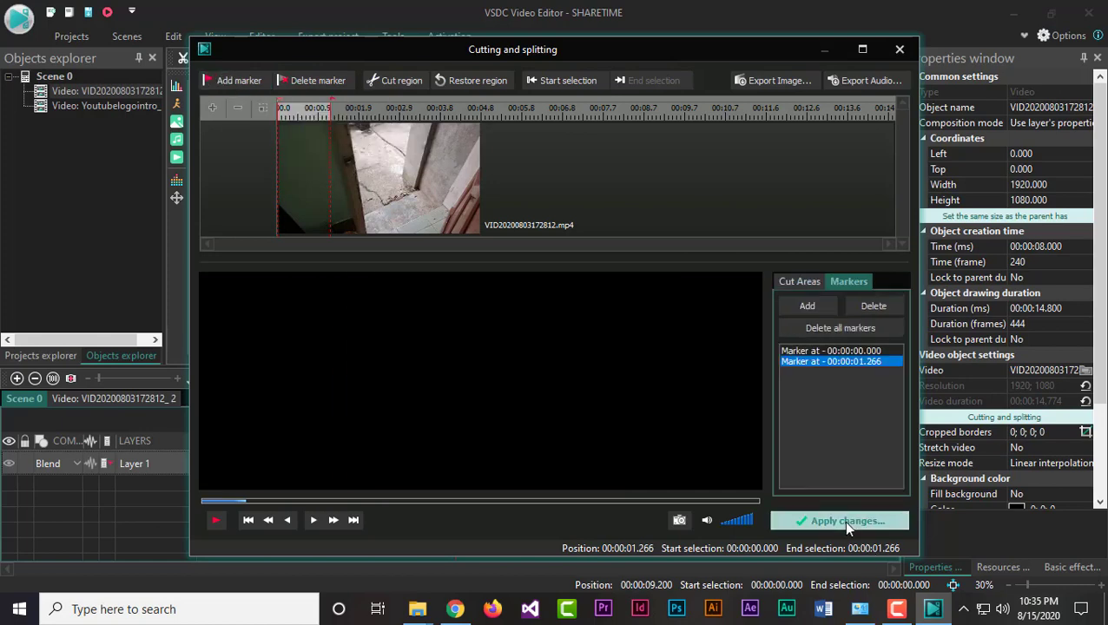
left_click(664, 354)
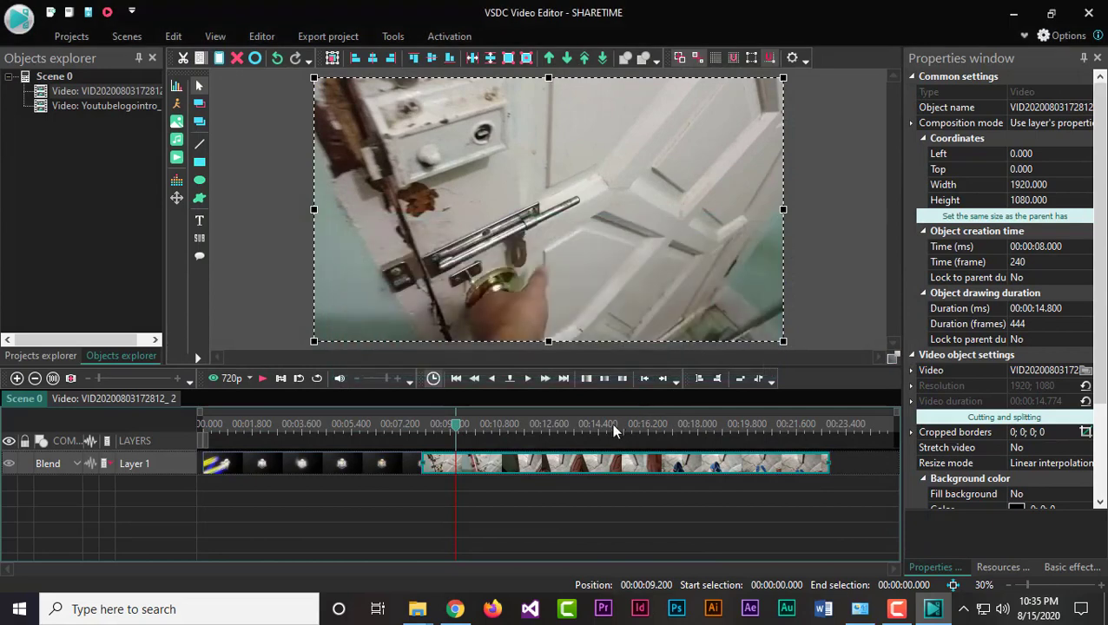
left_click(447, 428)
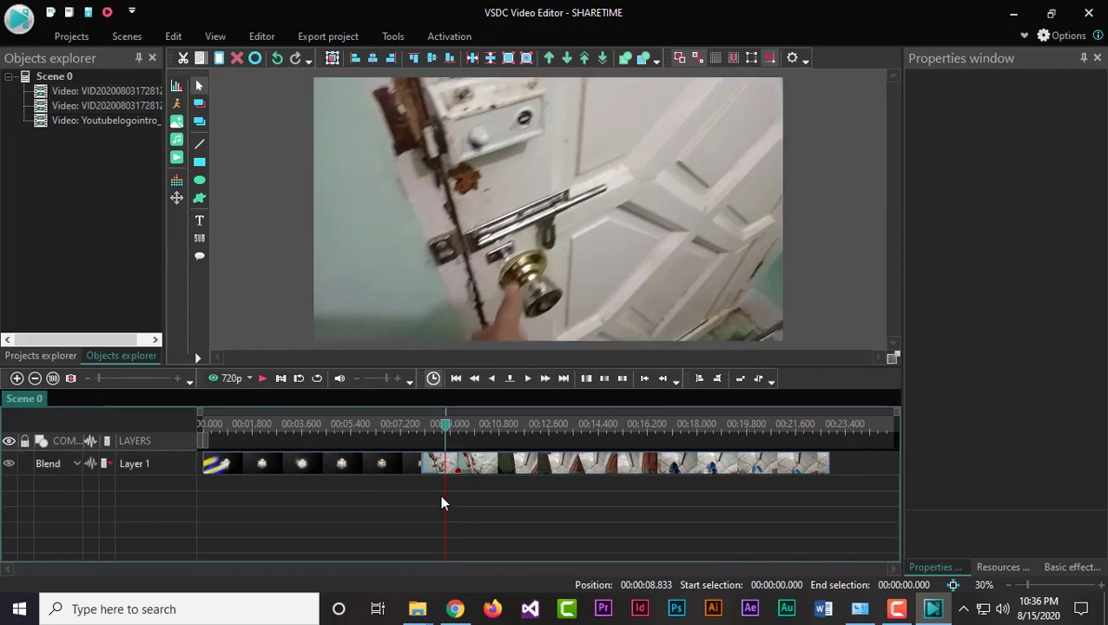
Step: Delete the short first part of the door clip and move the remaining part directly against the end of the intro
left_click(438, 464)
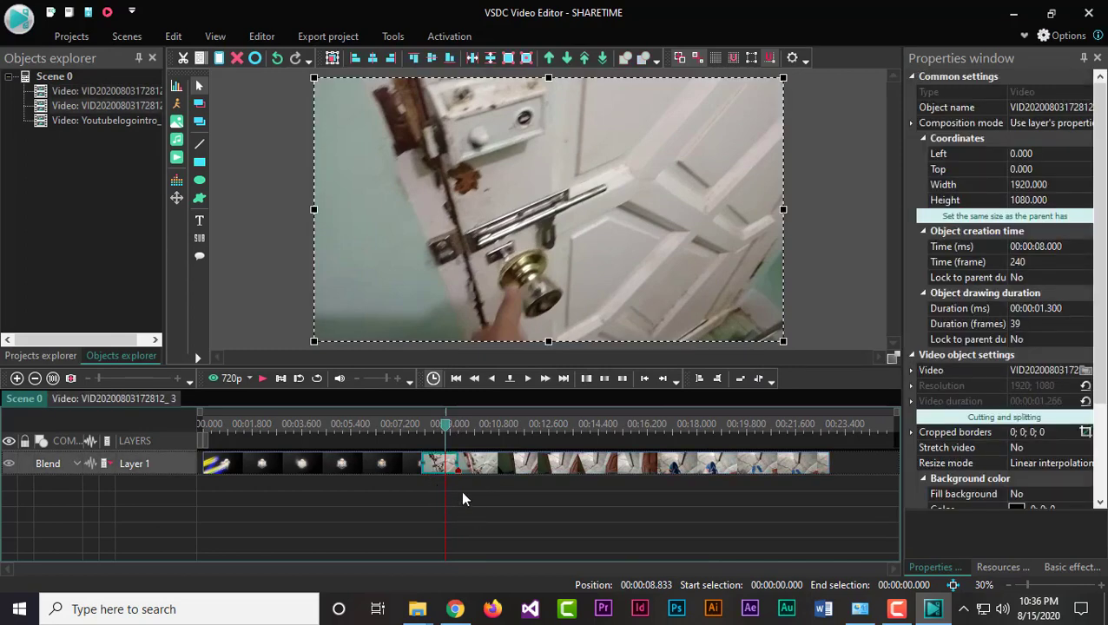
key("Delete")
left_click_drag(487, 475, 458, 469)
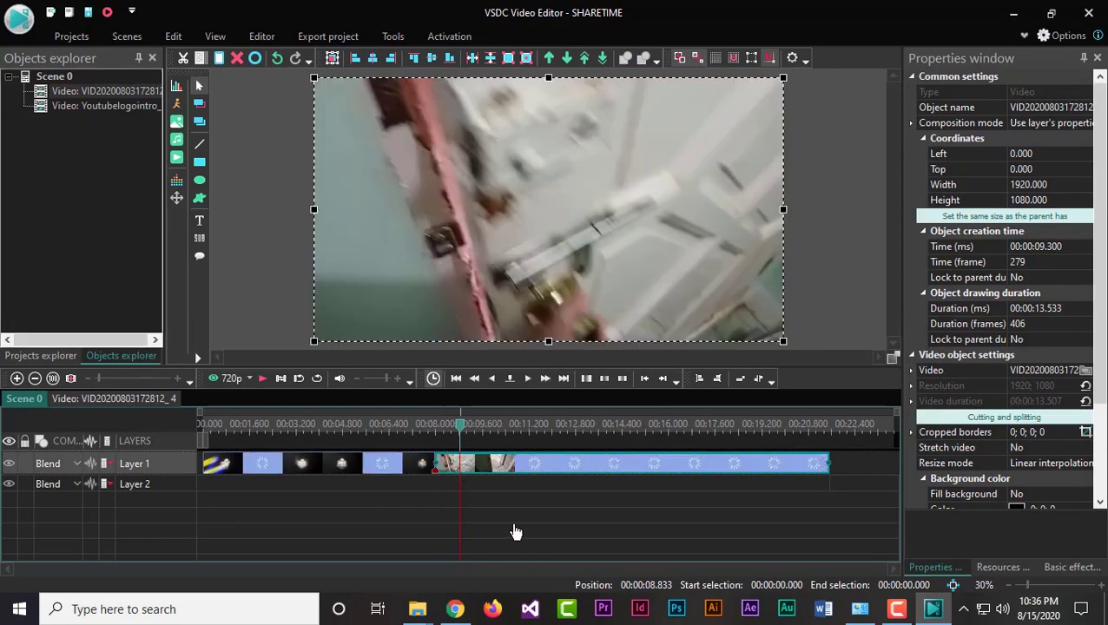
Step: Preview the transition from the intro to the trimmed door clip, starting at 00:00:07.866
left_click(467, 488)
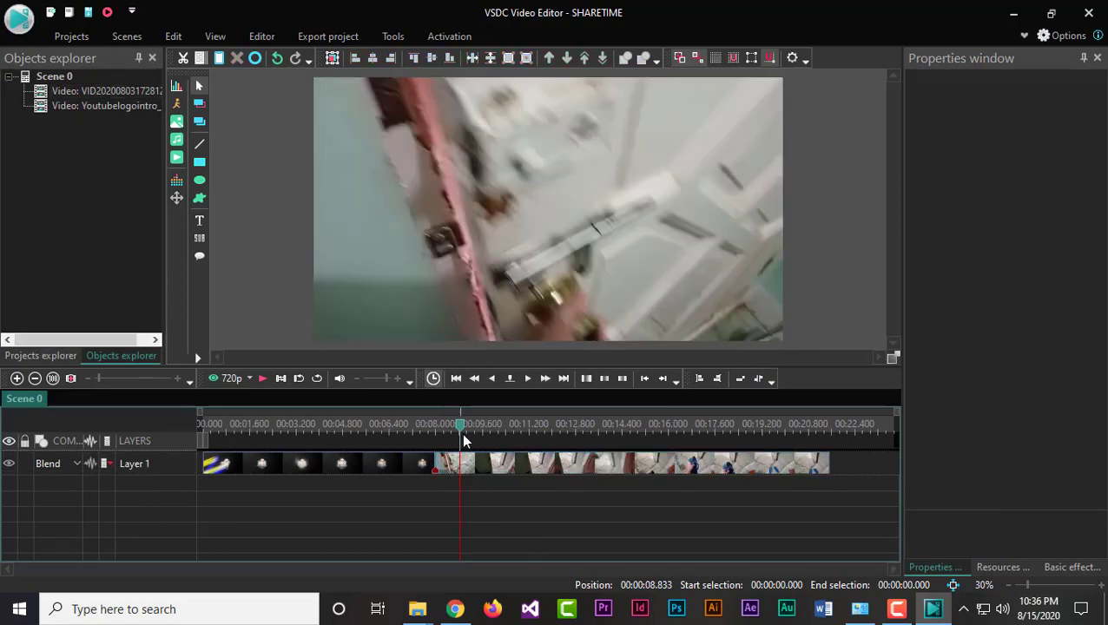
left_click_drag(460, 425, 434, 432)
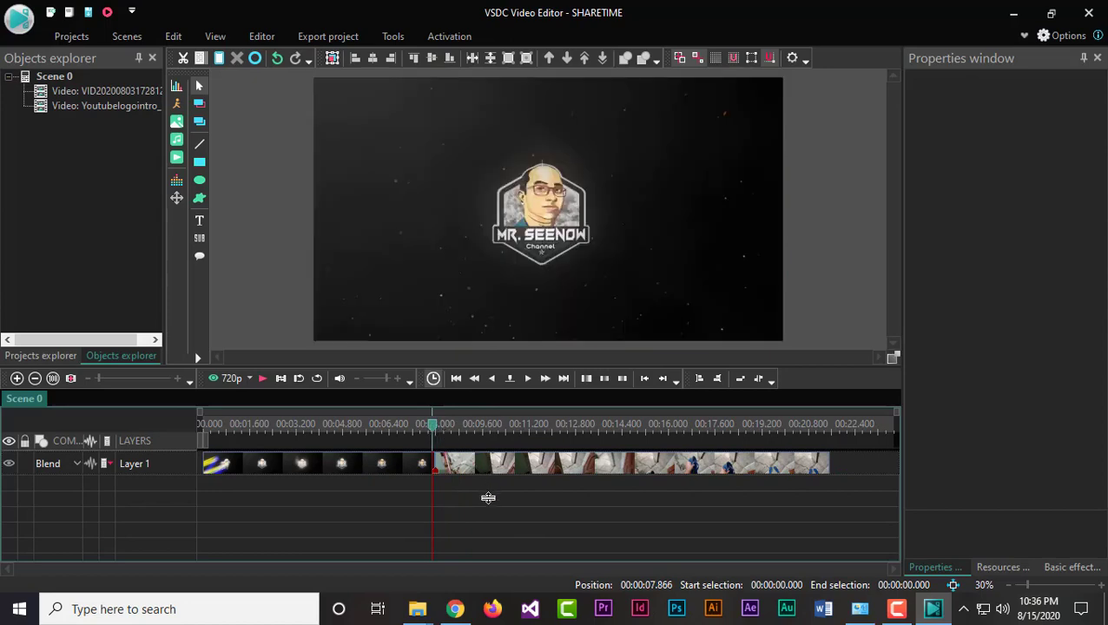
key("space")
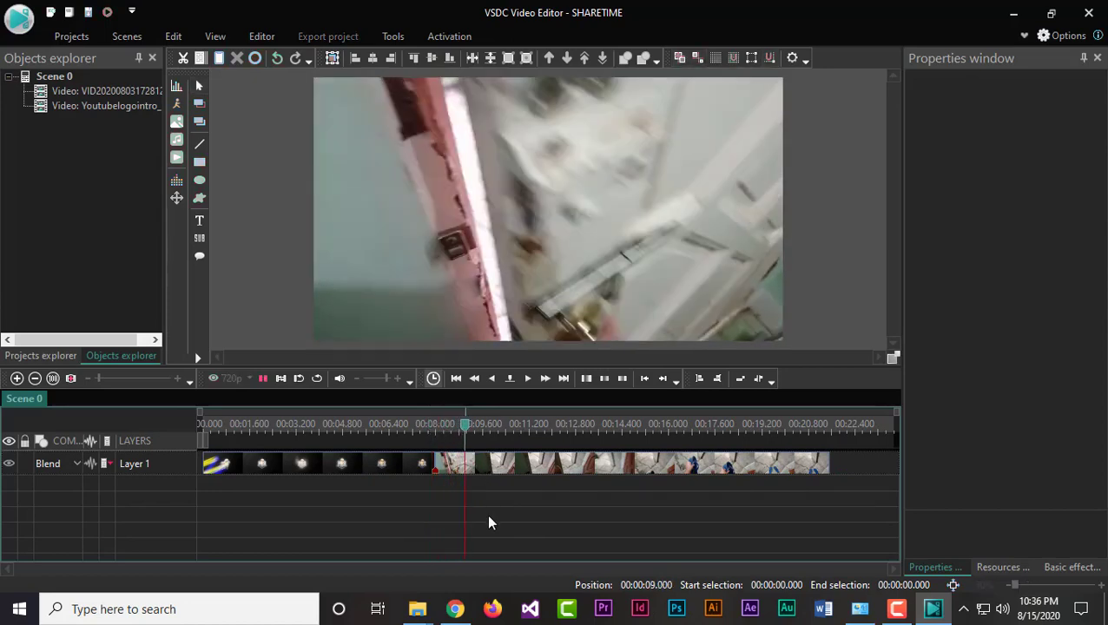
key("space")
Step: Split the door clip in Cutting and splitting with markers at 0 and 1.052 seconds, removing the source object
left_click(470, 471)
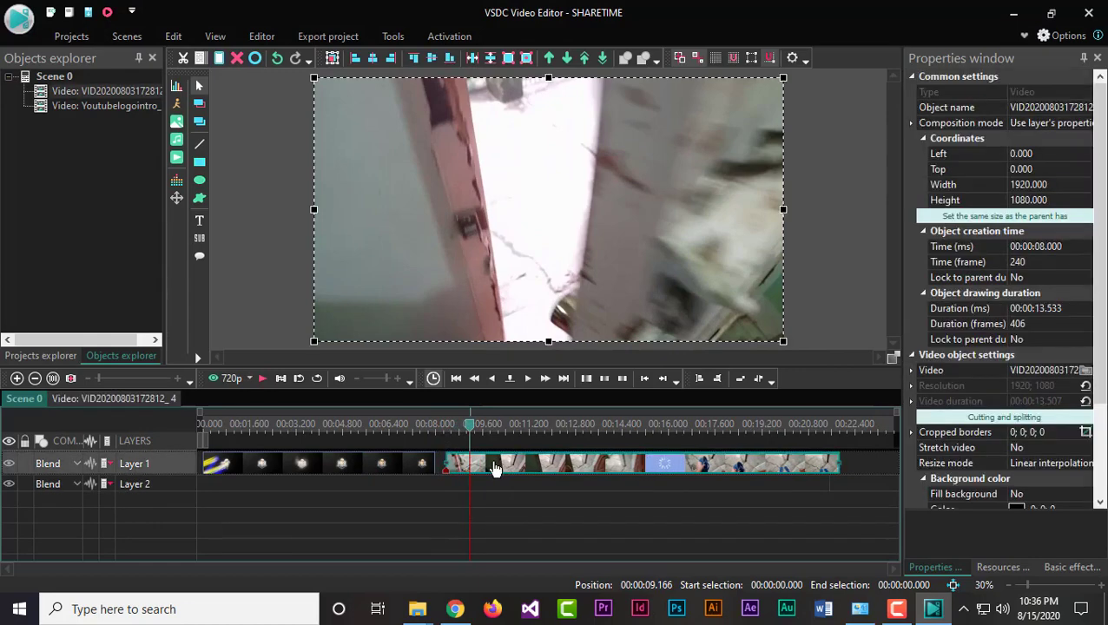
right_click(468, 467)
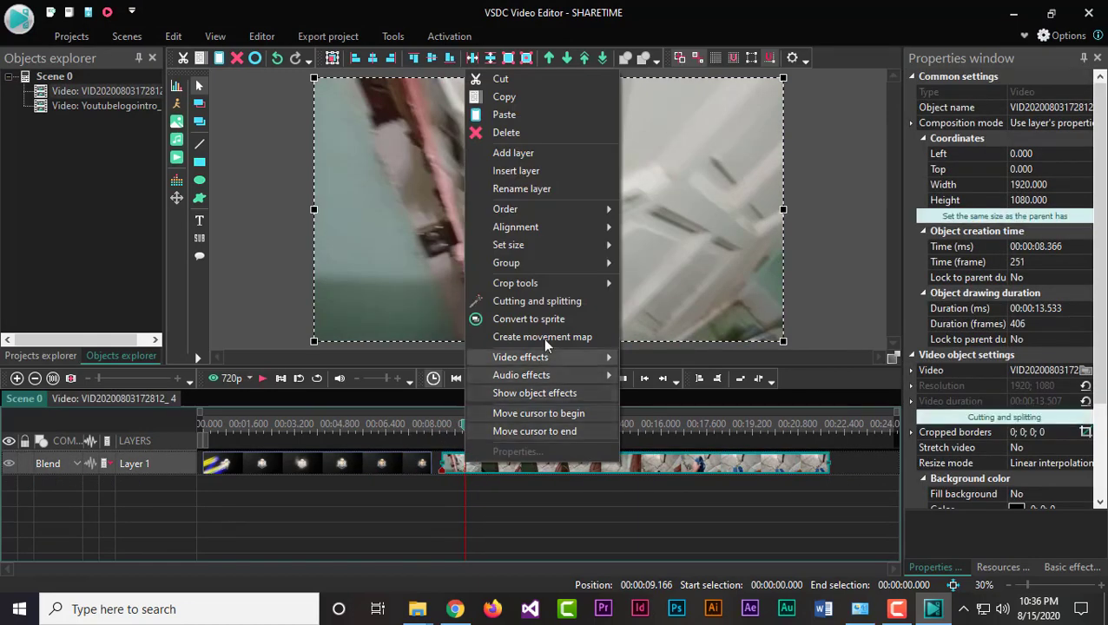
left_click(547, 304)
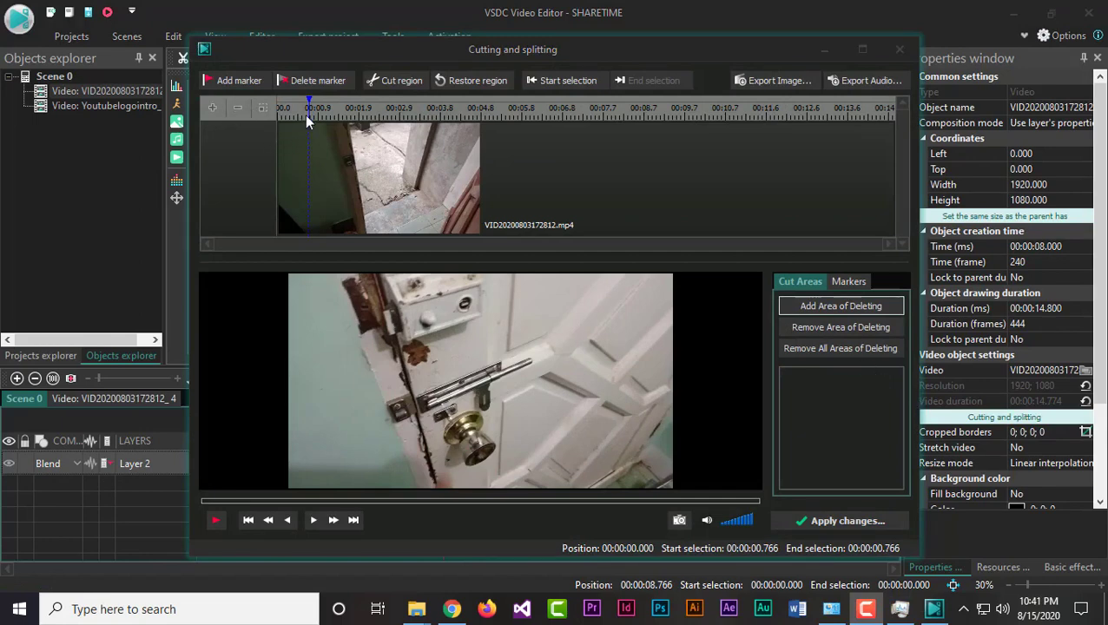
left_click_drag(452, 60, 472, 51)
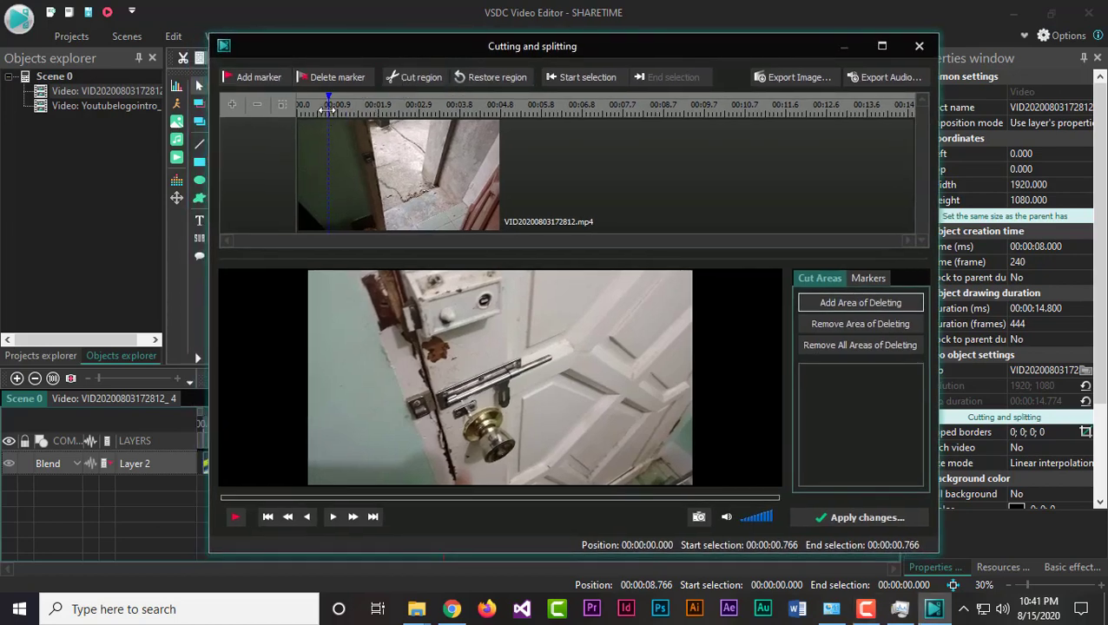
mouse_move(328, 110)
left_mouse_down()
mouse_move(291, 111)
mouse_move(341, 113)
left_mouse_up()
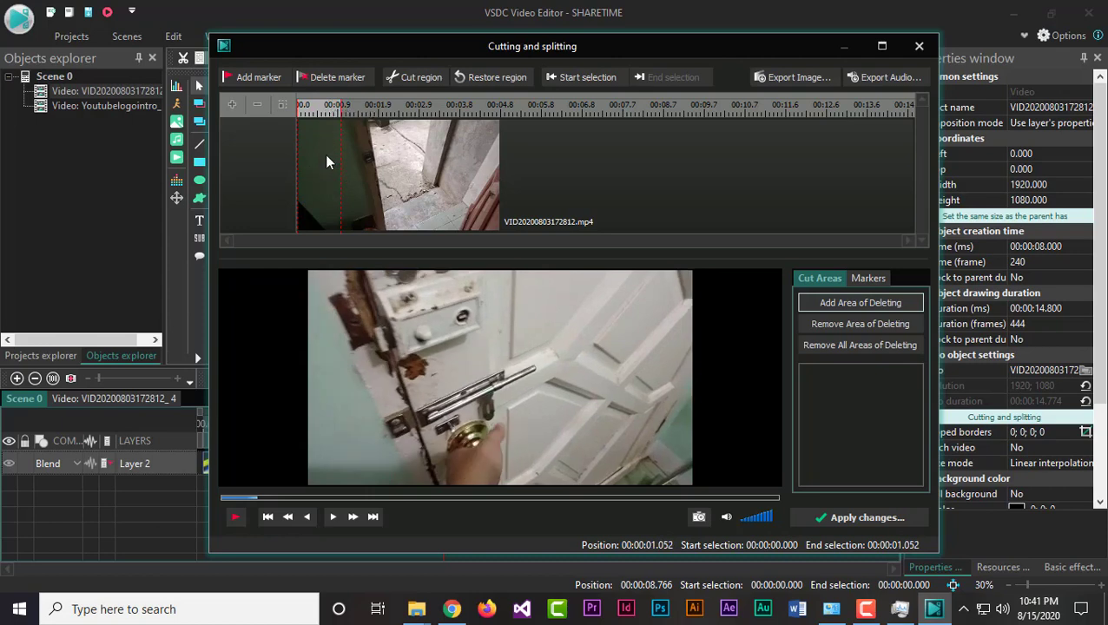
left_click(261, 78)
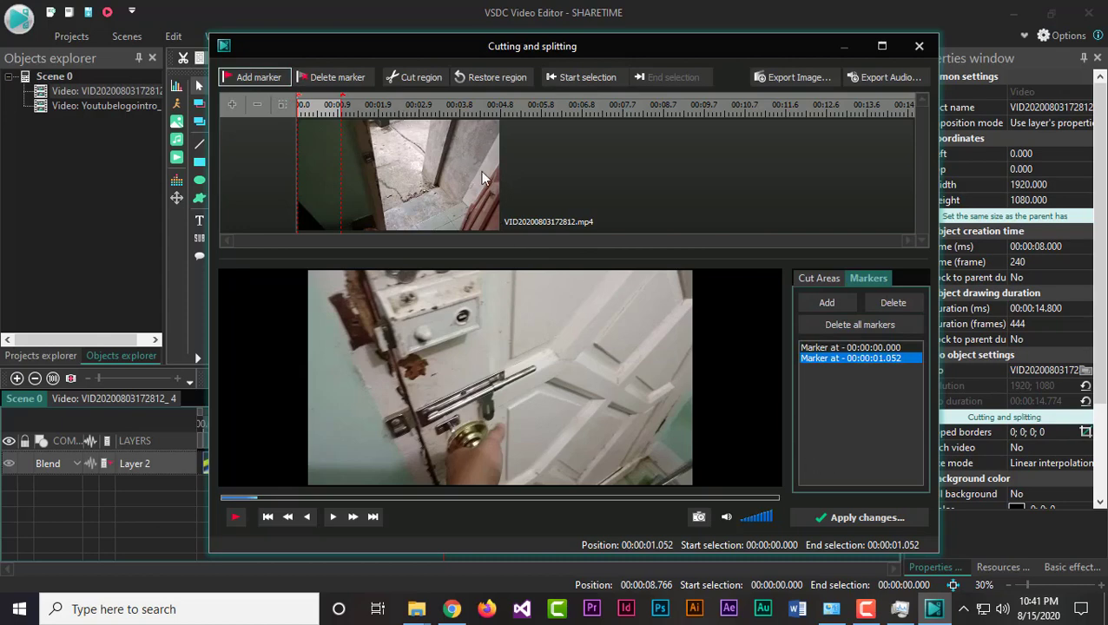
left_click(827, 516)
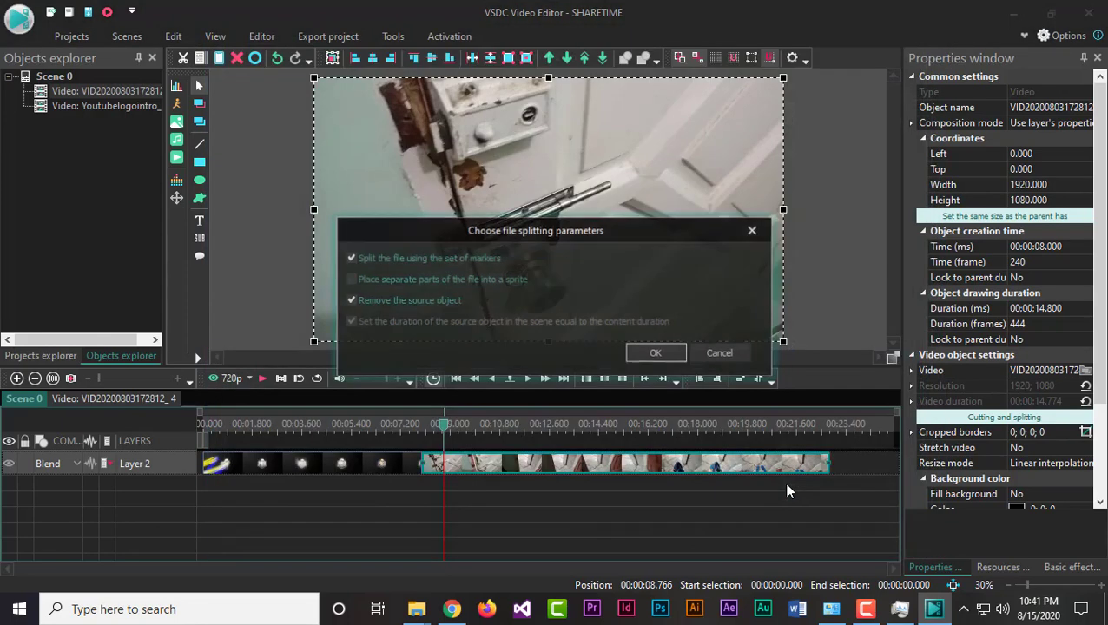
left_click(656, 354)
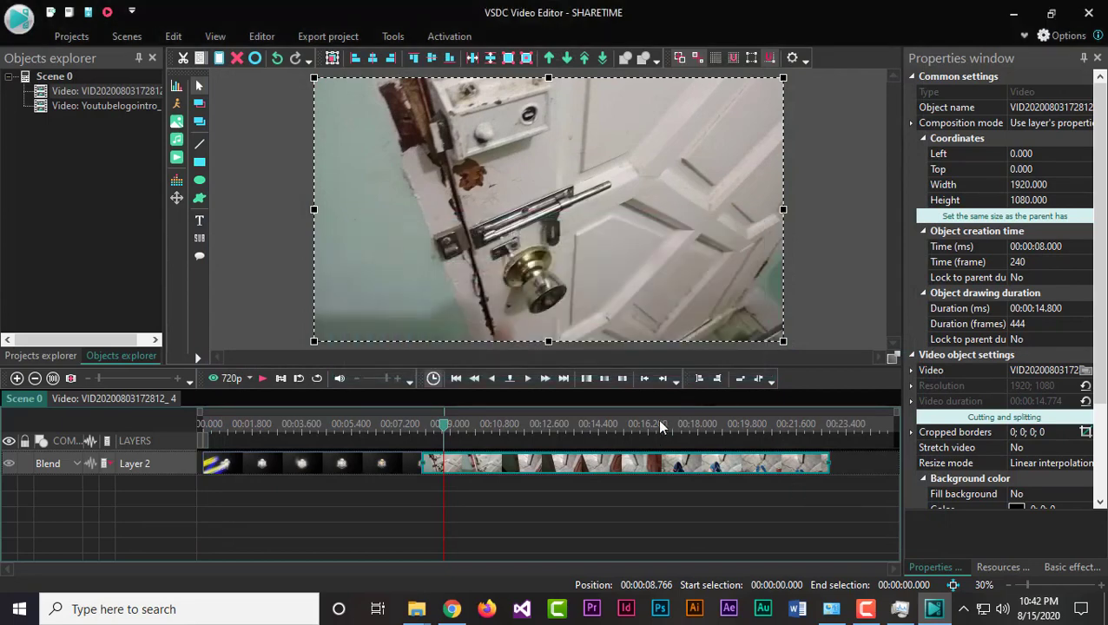
Step: Play the scene from 00:00:01.766 and shorten the selected door clip parts so the footage ends at about 11 seconds
left_click(251, 422)
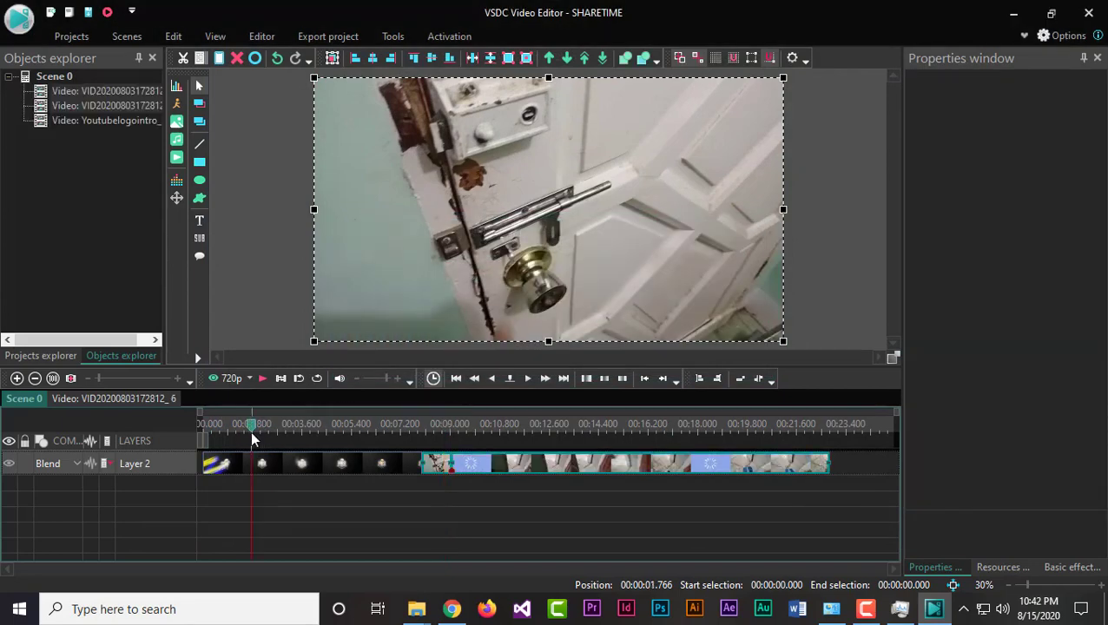
key("space")
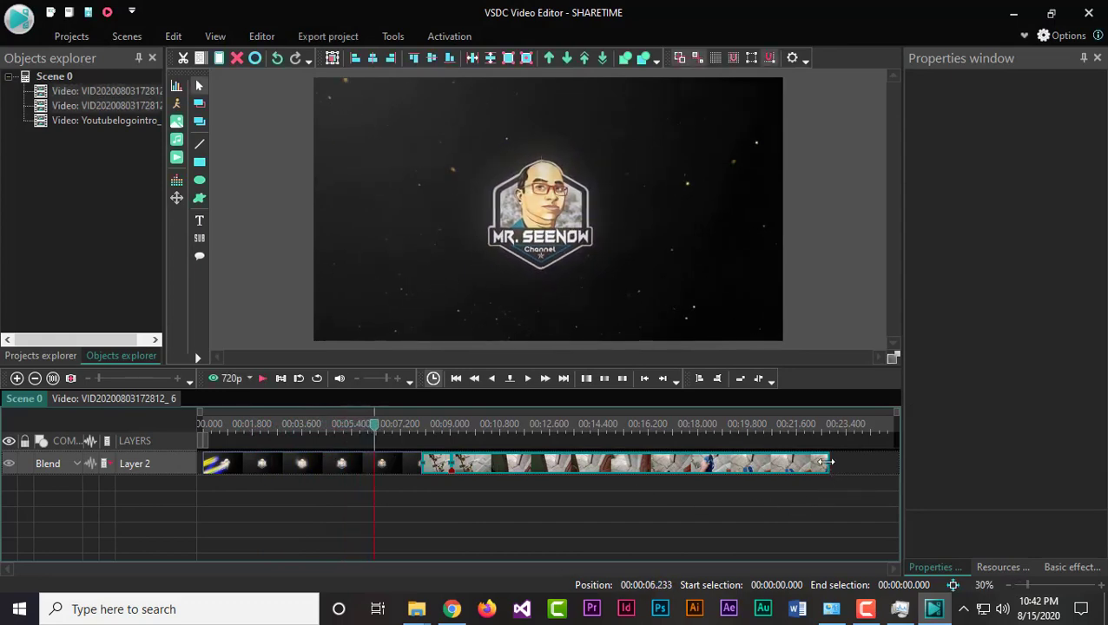
left_click_drag(827, 462, 800, 514)
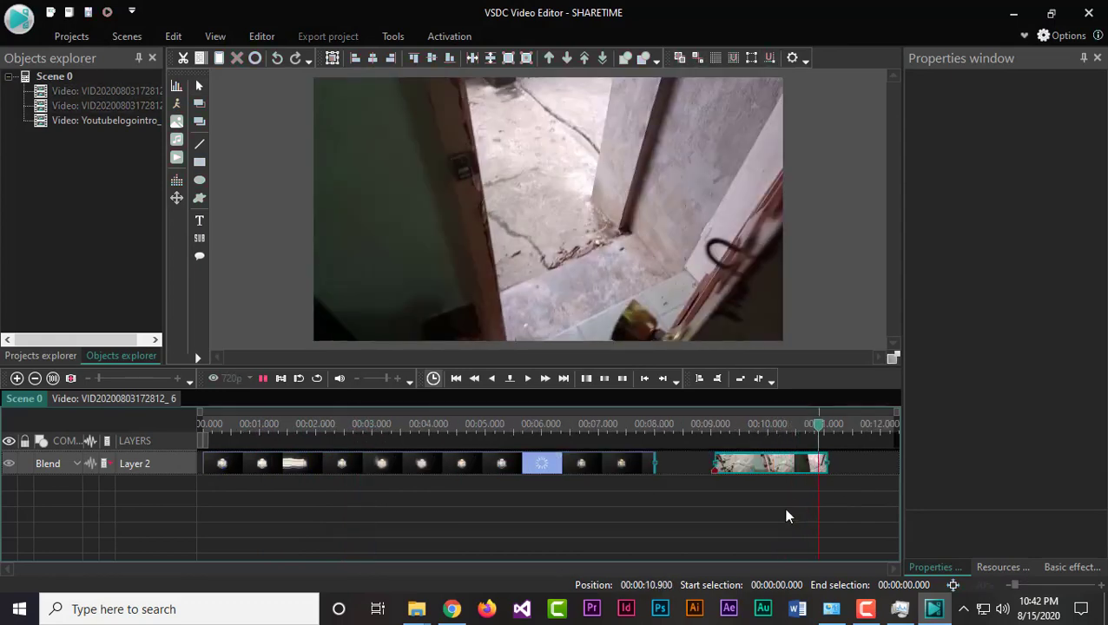
Step: Add the audio NO COPYRIGHT MUSIC for Skits Comedy Videos Free to use.mp3 and move it to a new layer starting at 0
left_click(176, 145)
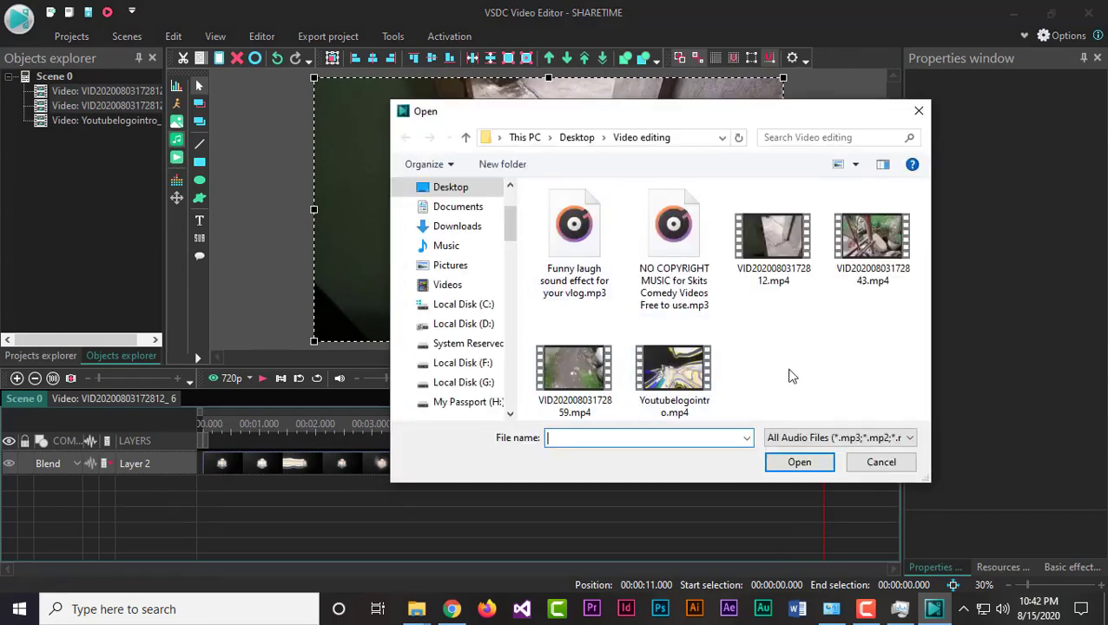
left_click_drag(724, 123, 701, 127)
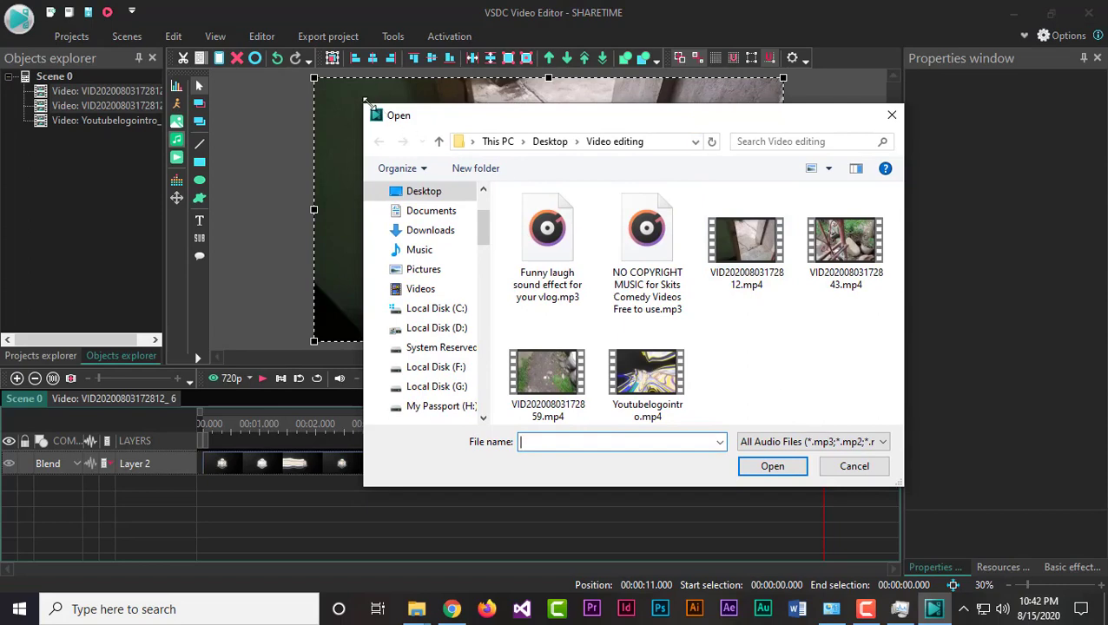
left_click_drag(364, 102, 232, 98)
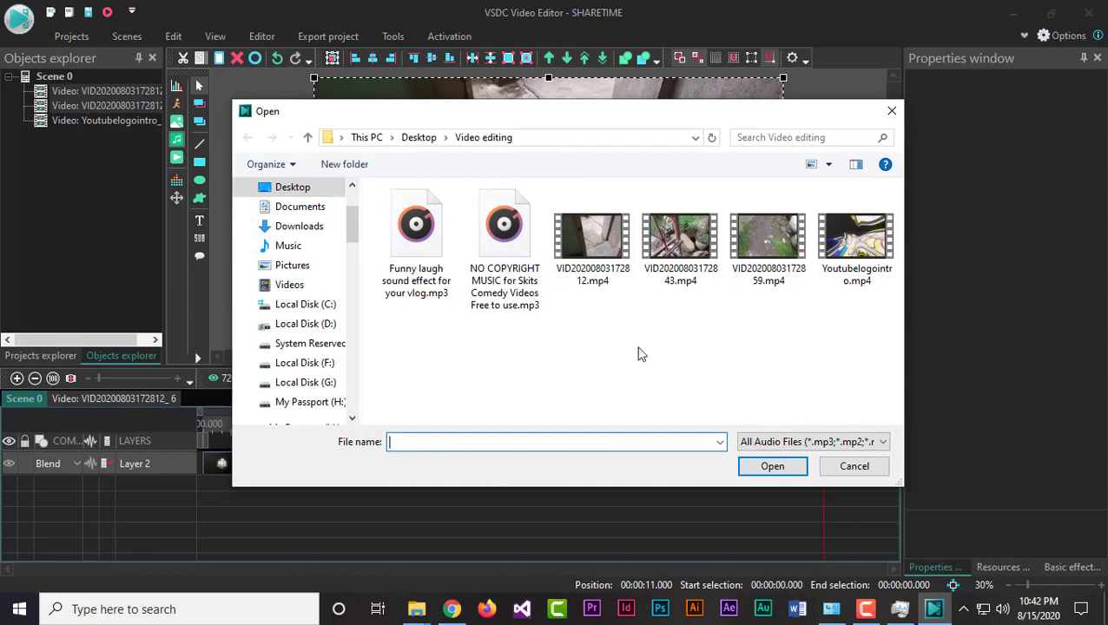
double_click(506, 270)
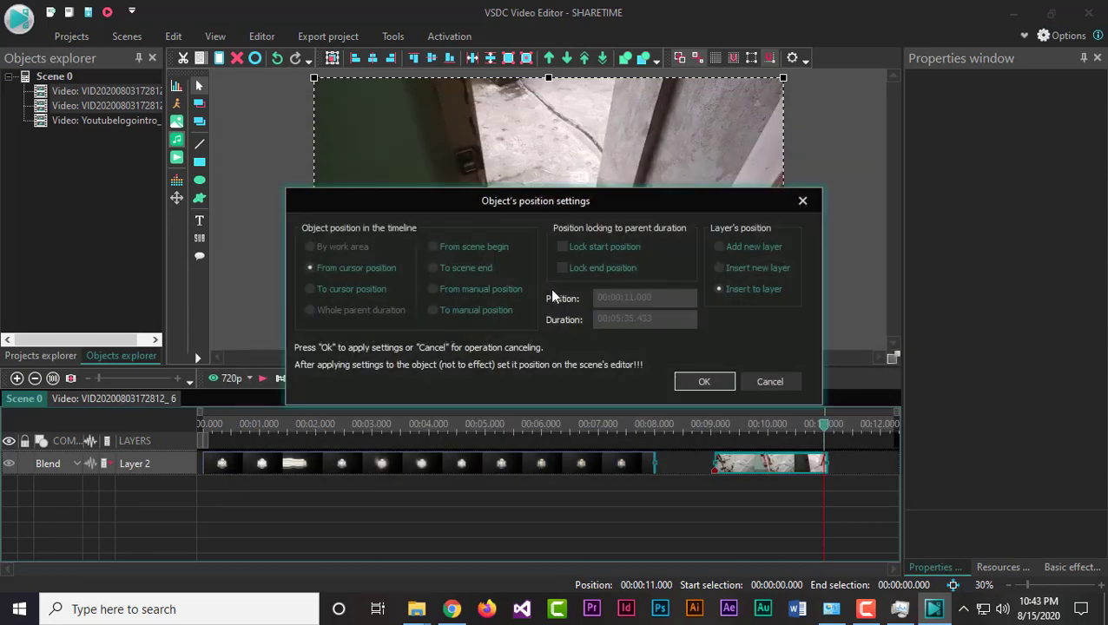
left_click(703, 381)
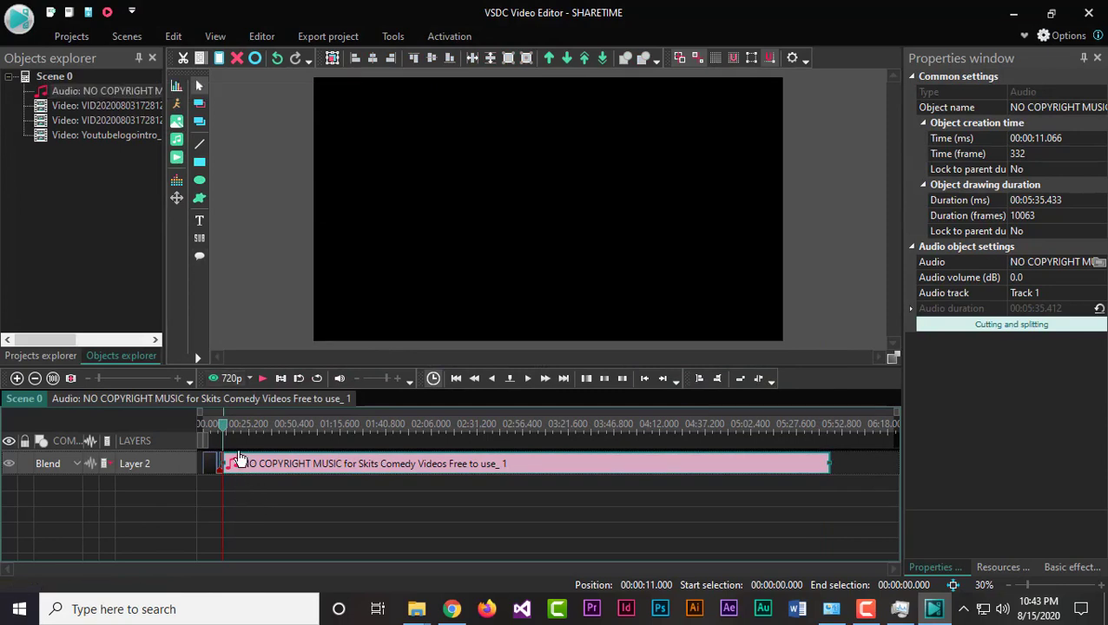
left_click_drag(257, 465, 228, 484)
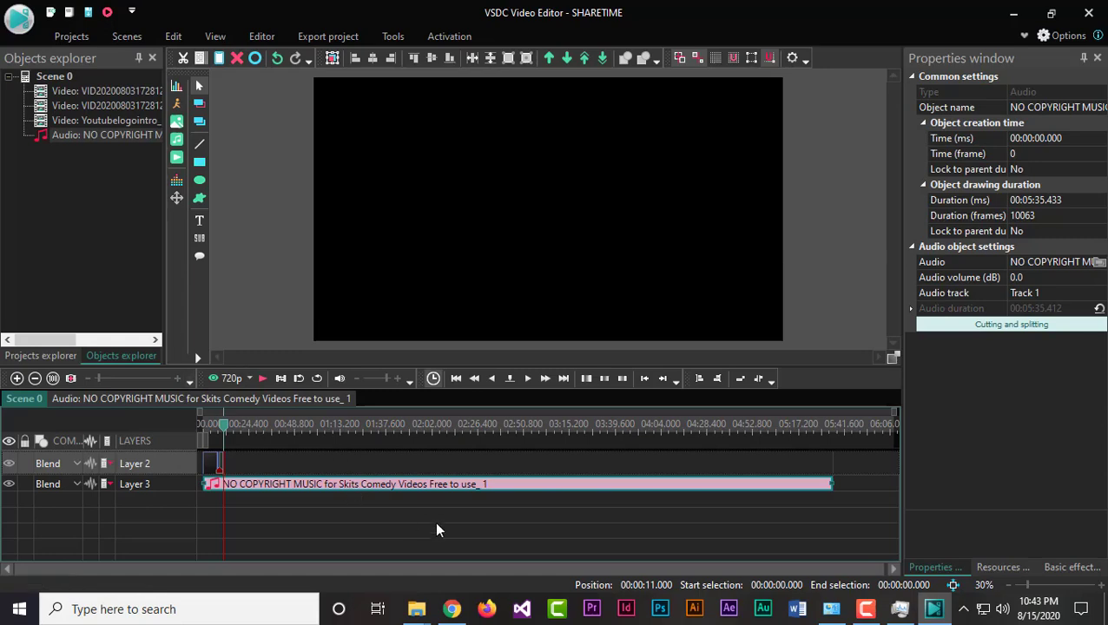
Step: Preview the music around 40 seconds and trim its start to 00:00:36.866
left_click(278, 426)
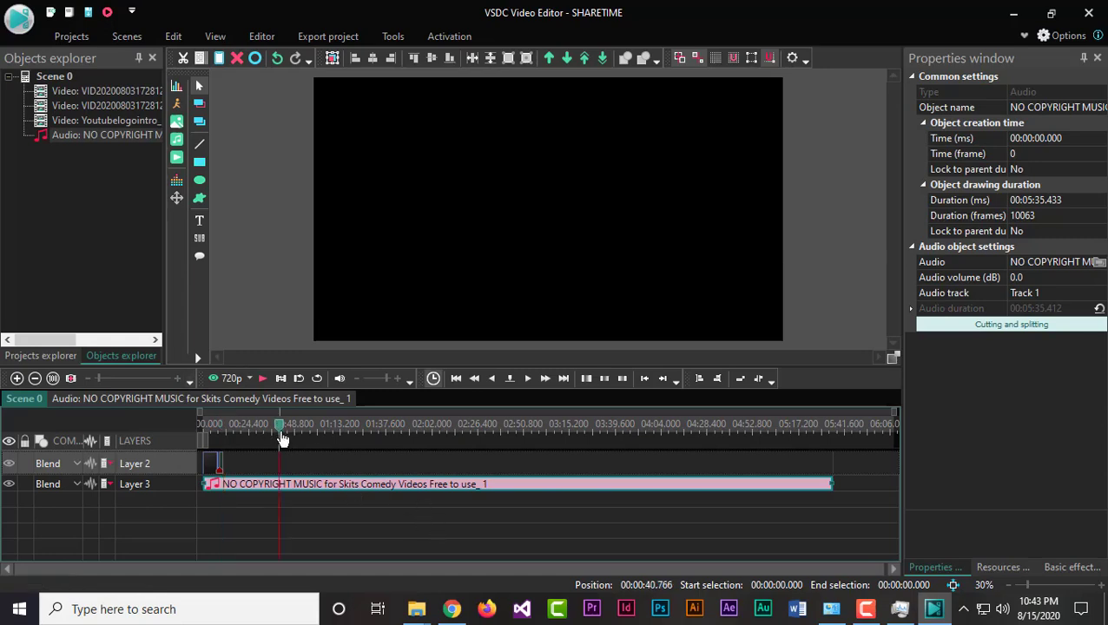
key("space")
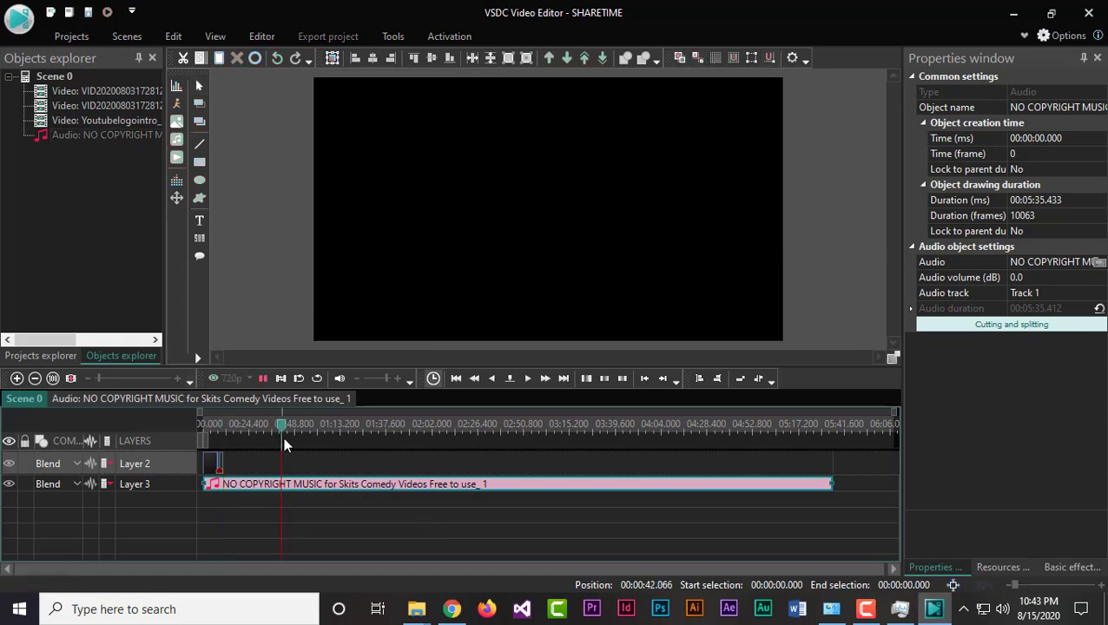
left_click(278, 431)
left_click(272, 432)
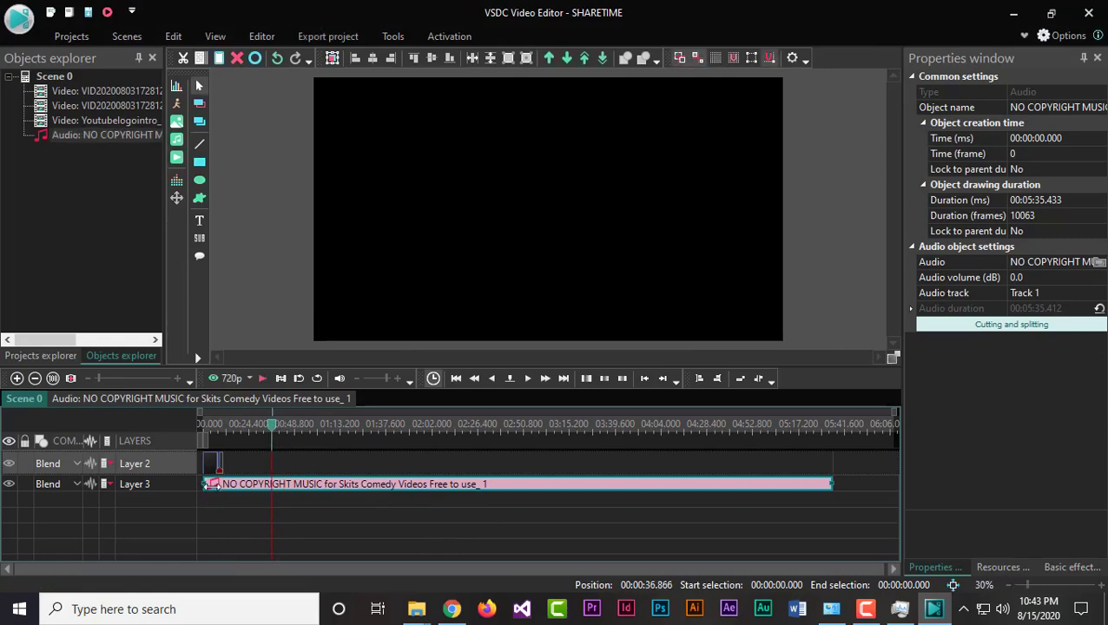
left_click_drag(204, 485, 273, 490)
key("space")
key("space")
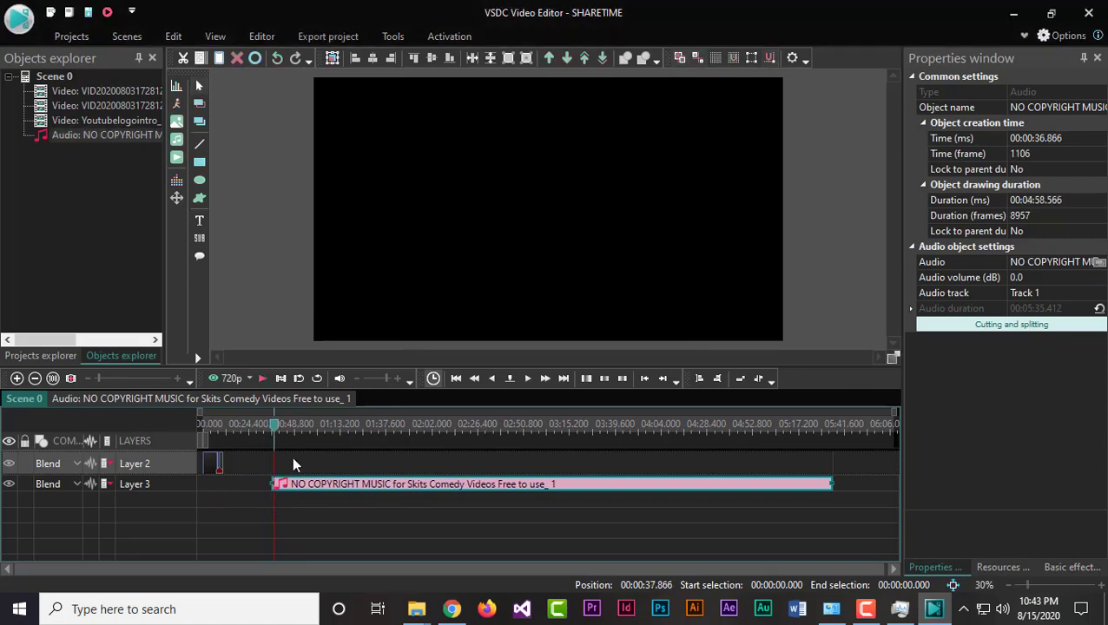
Step: Listen to the music at several points between 00:00:50 and 00:01:07 and place the cursor at 00:00:48.300
left_click(313, 430)
left_click(327, 431)
key("space")
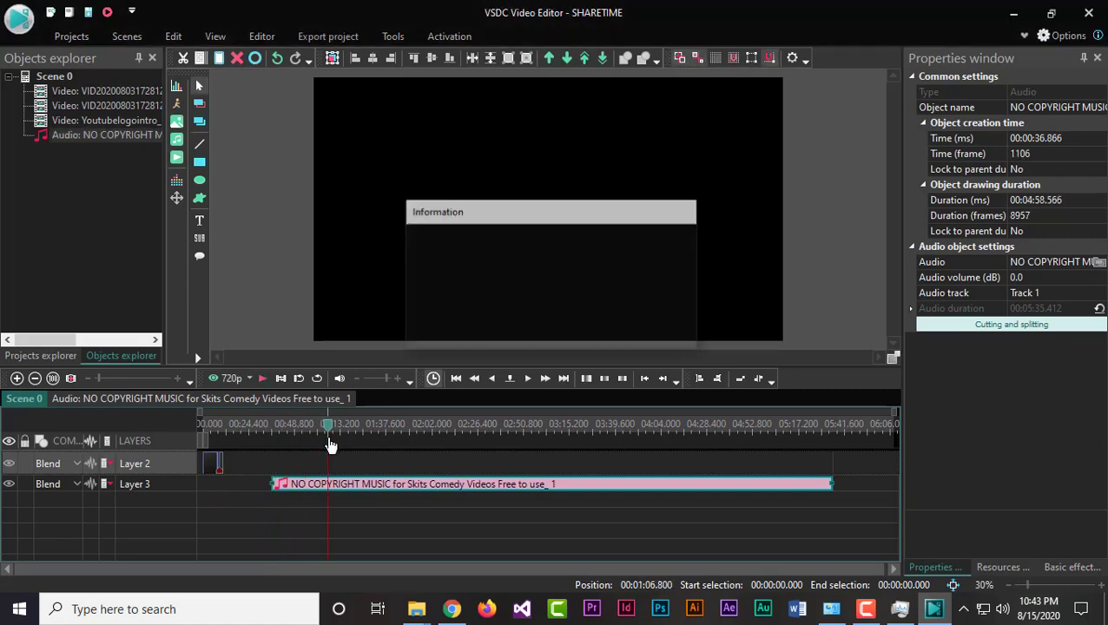
left_click_drag(333, 429, 298, 434)
key("space")
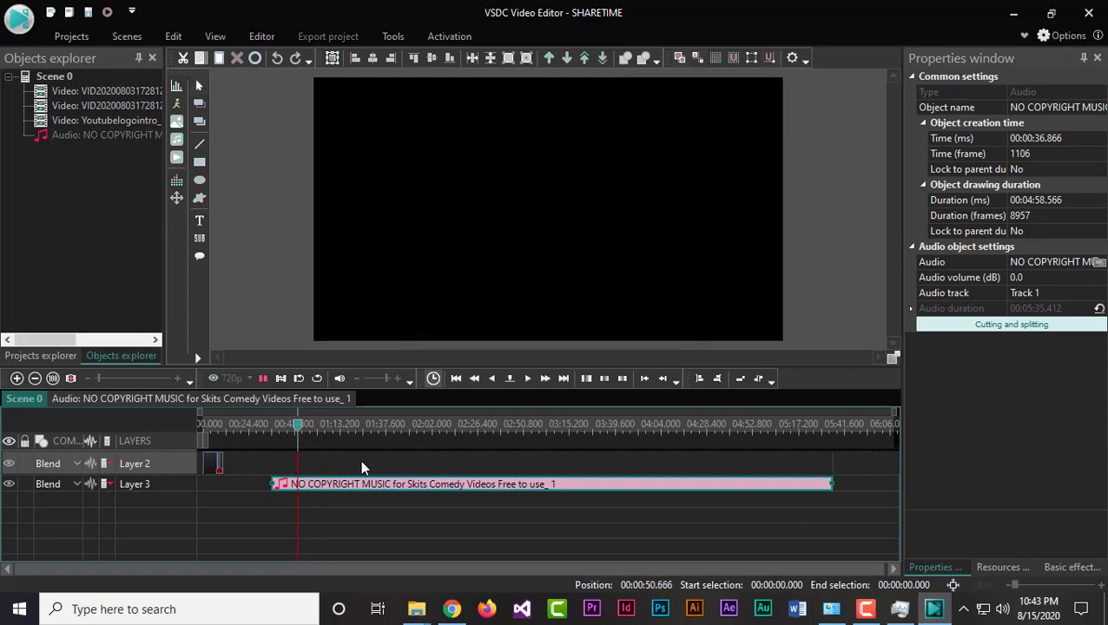
key("space")
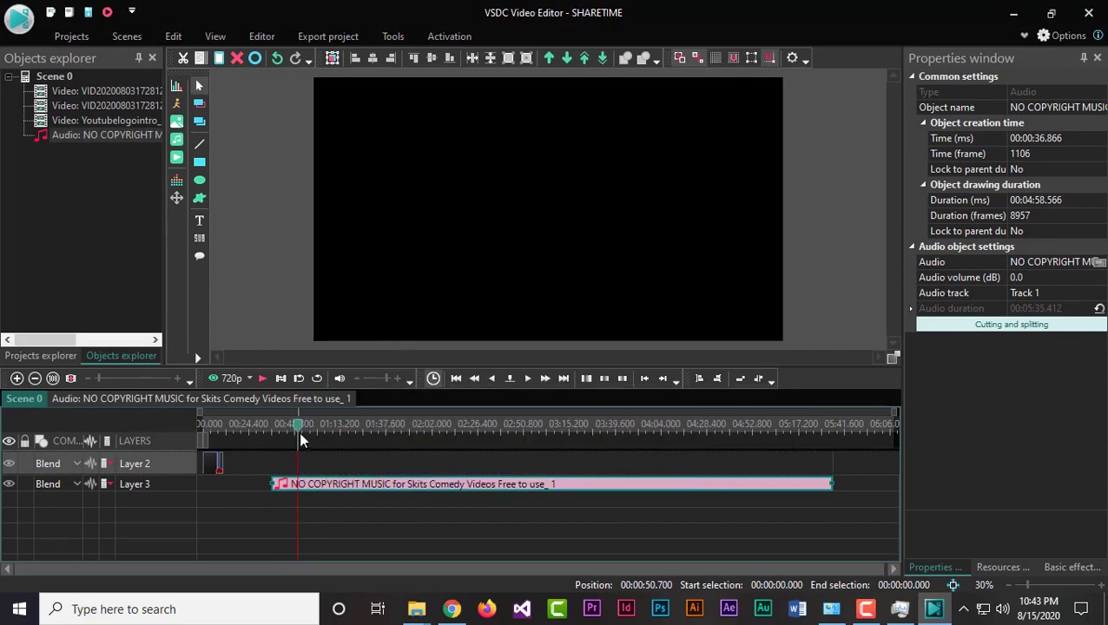
left_click_drag(299, 431, 291, 427)
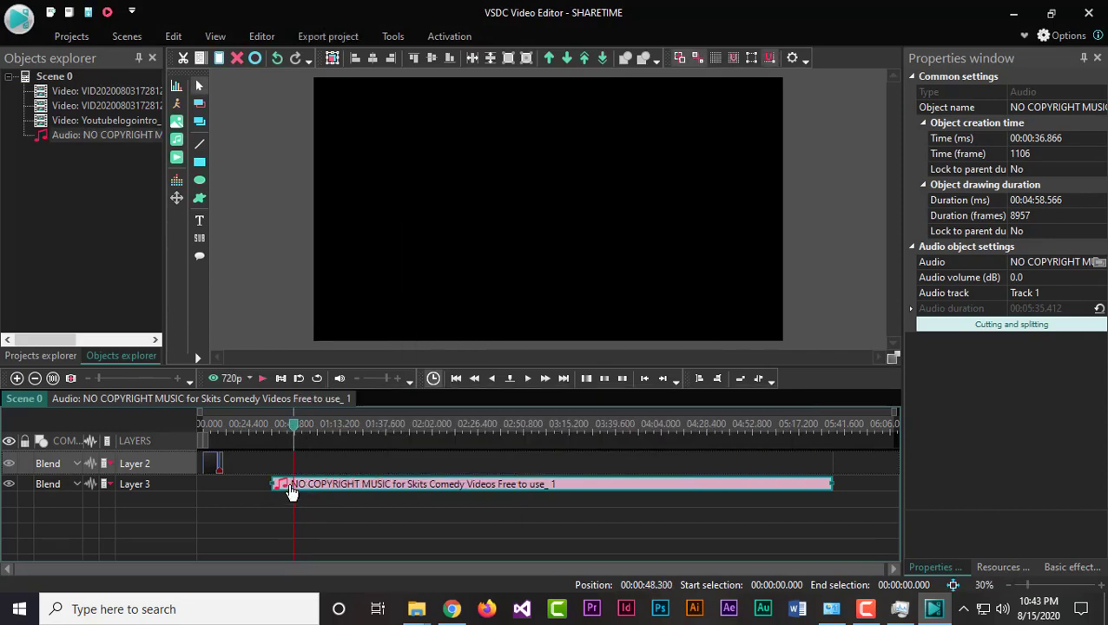
Step: Open the music clip for cutting and splitting and mark the region from its start to 00:00:11.433
right_click(289, 486)
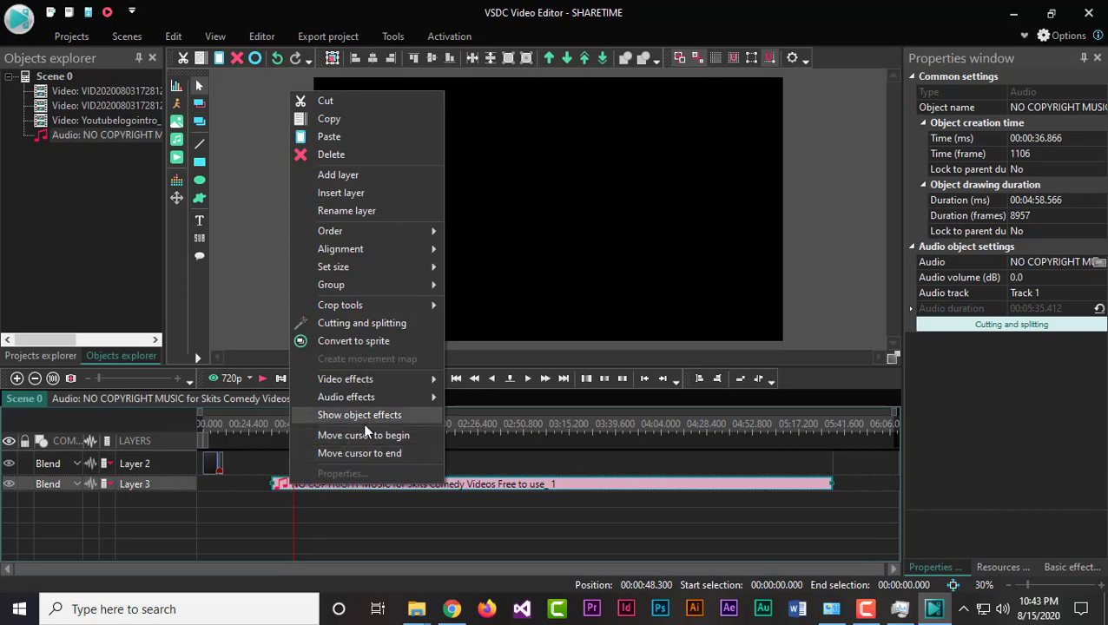
mouse_move(375, 398)
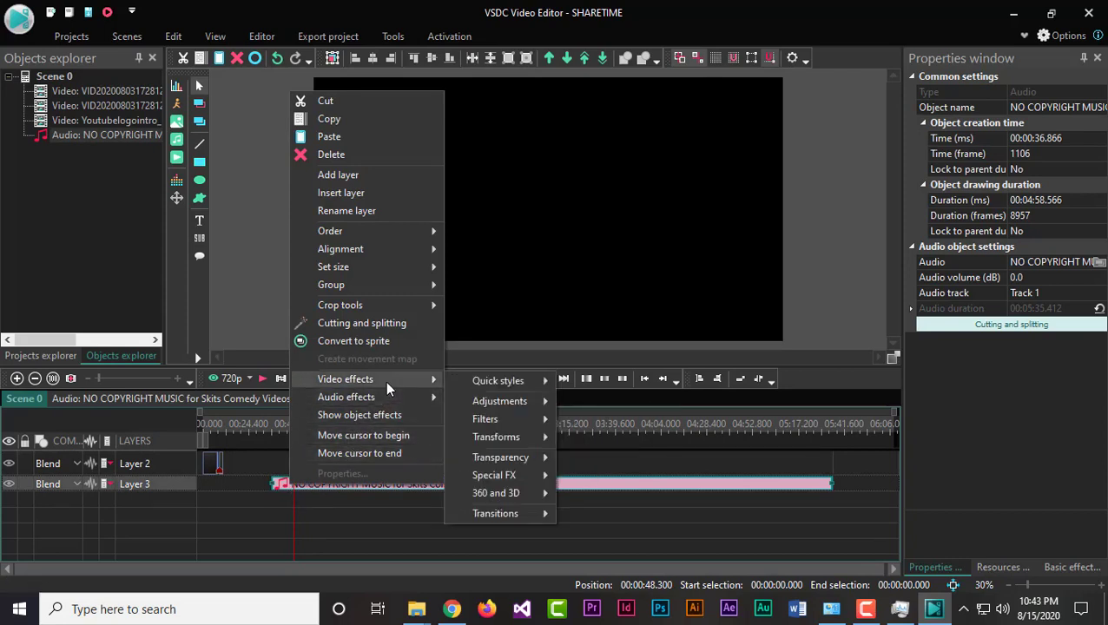
left_click(393, 322)
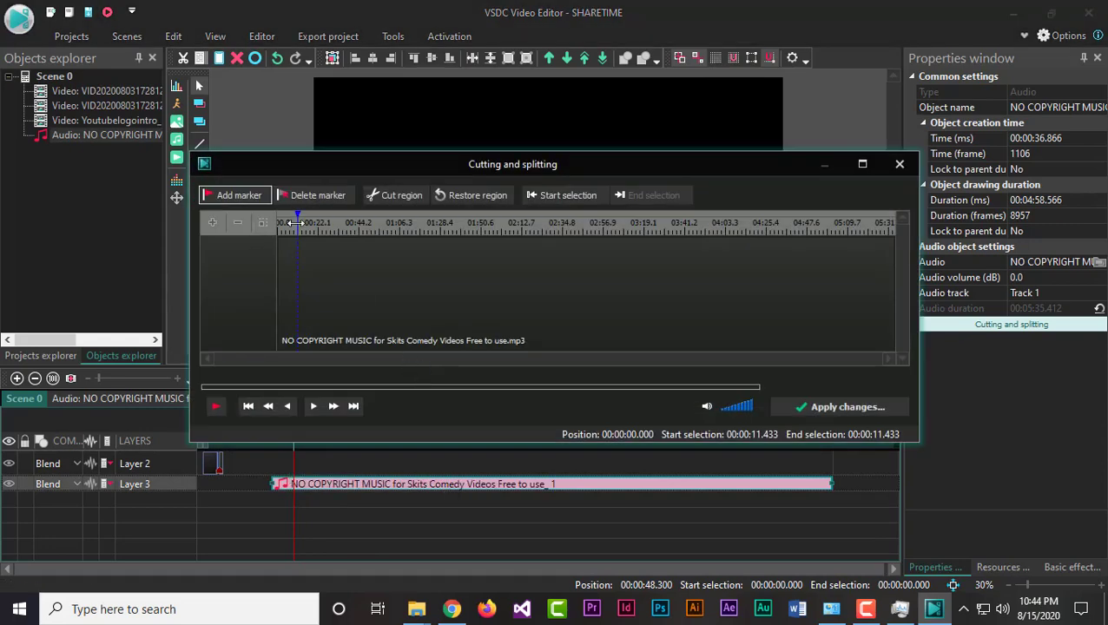
left_click_drag(296, 223, 263, 223)
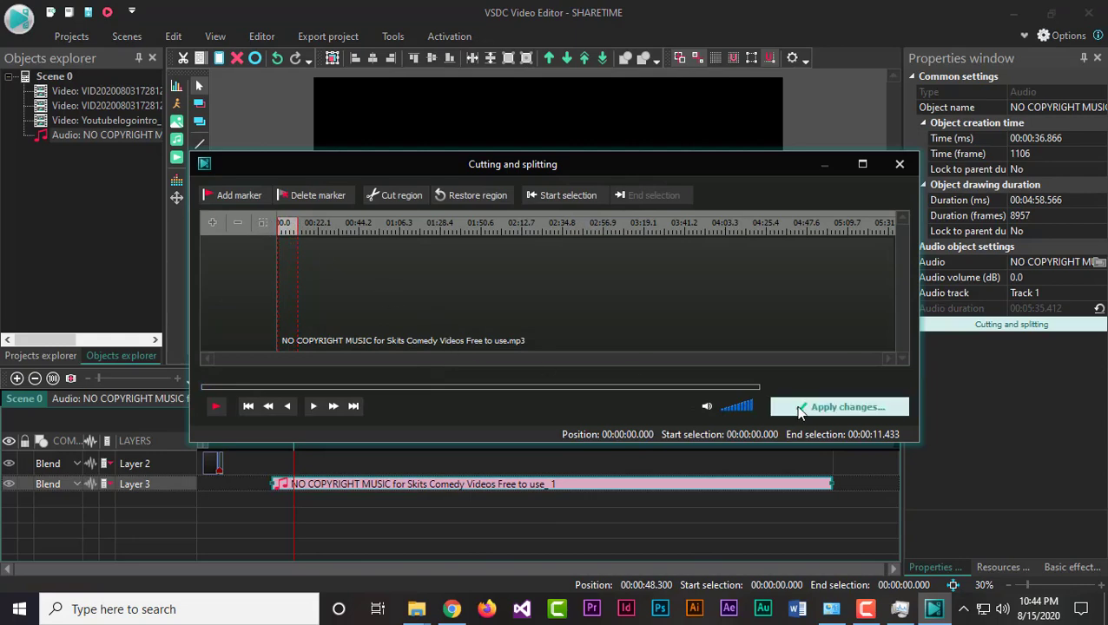
Step: Listen to the music from 00:00:33.629, mark it from 00:00:37.209 to the end, and split it by the markers
left_click(404, 224)
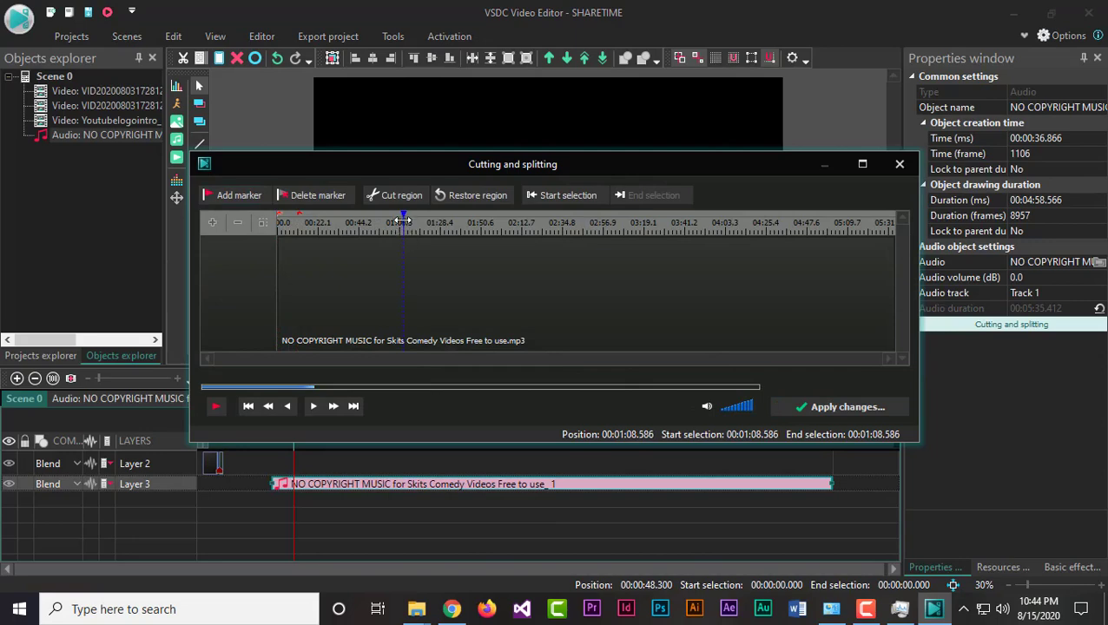
left_click_drag(403, 217, 360, 218)
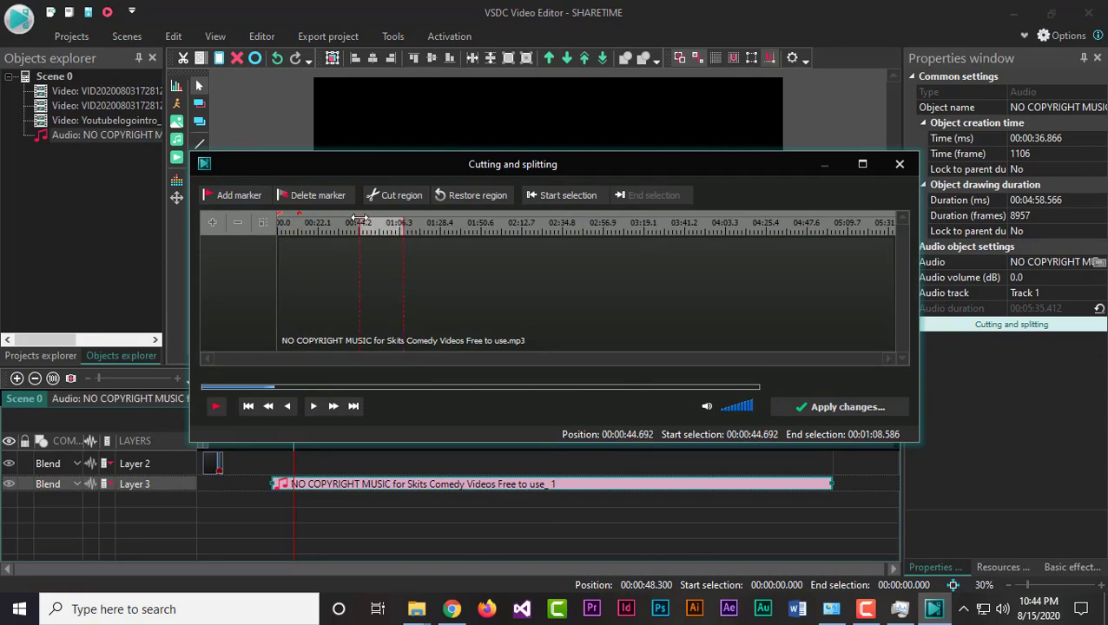
left_click(339, 224)
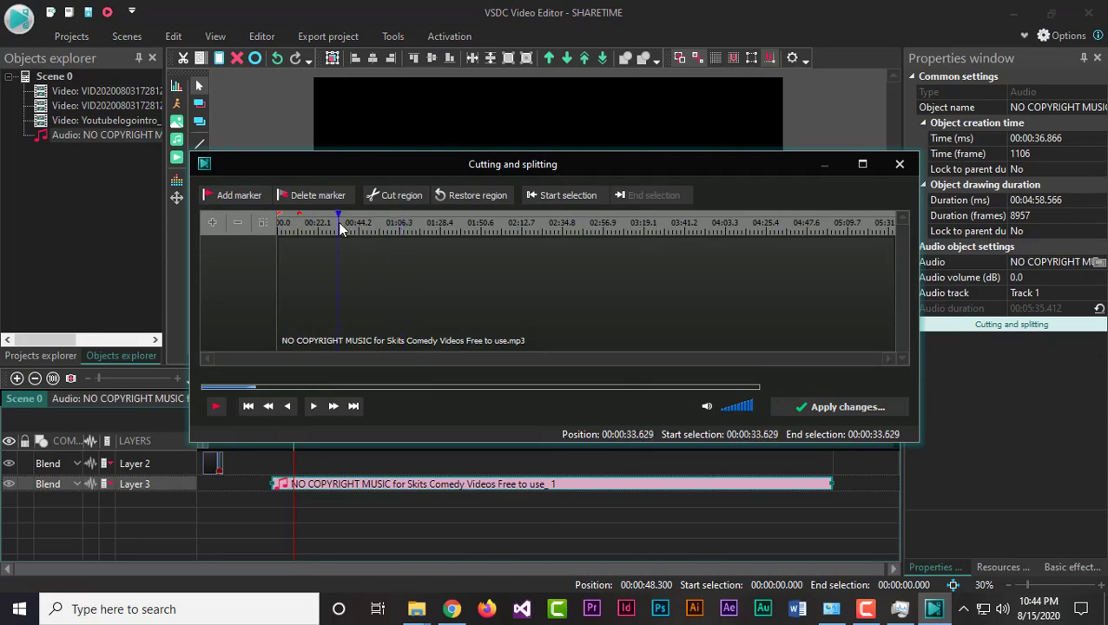
left_click(216, 406)
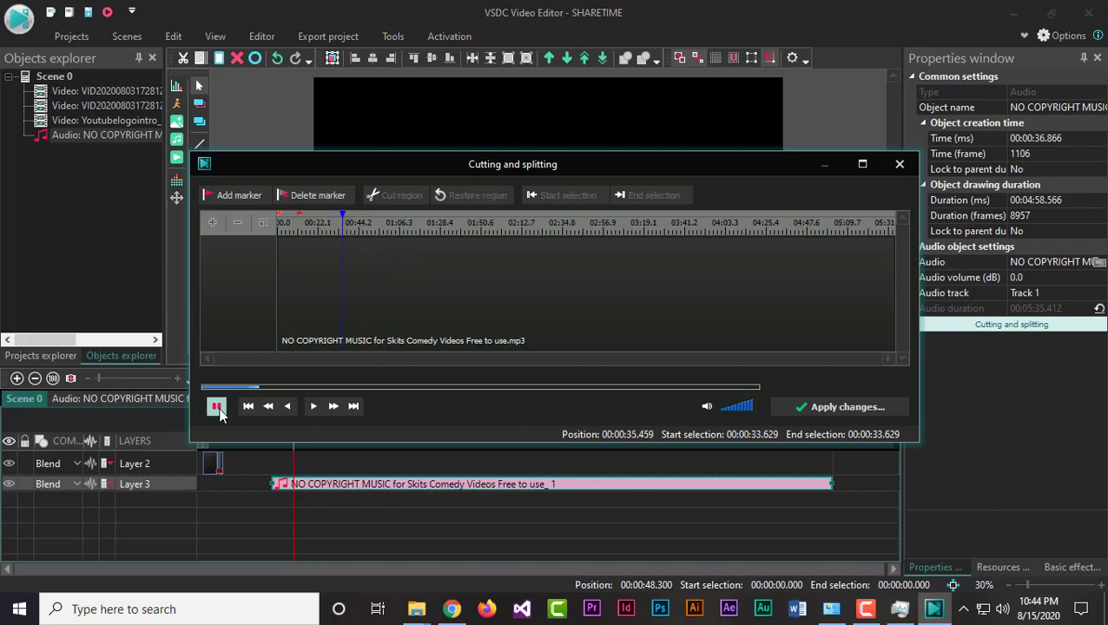
left_click(218, 410)
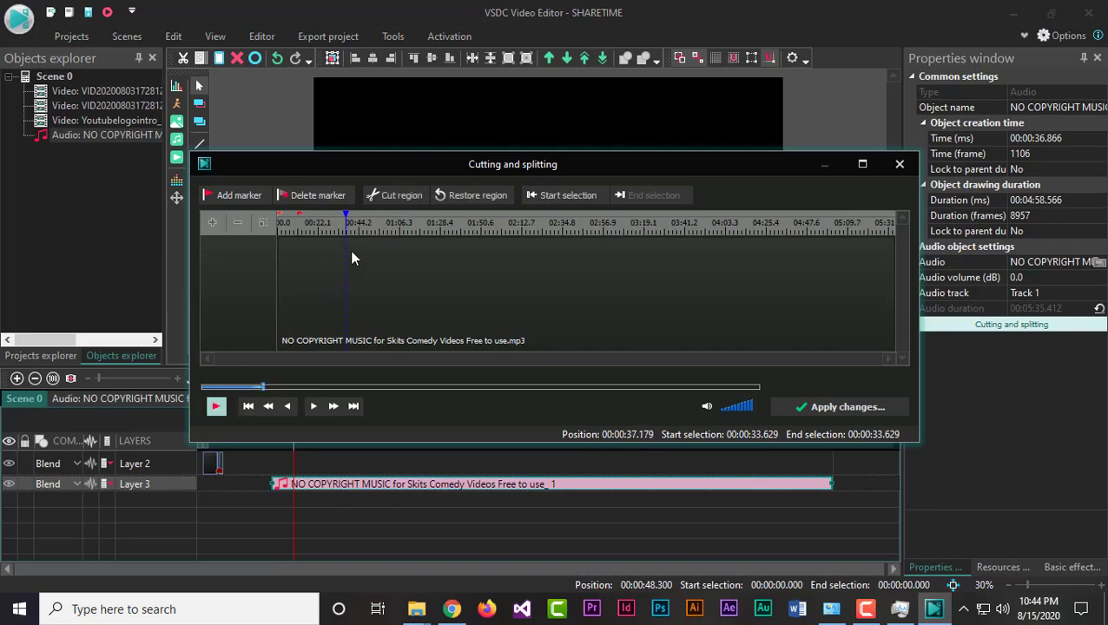
left_click_drag(345, 227, 894, 233)
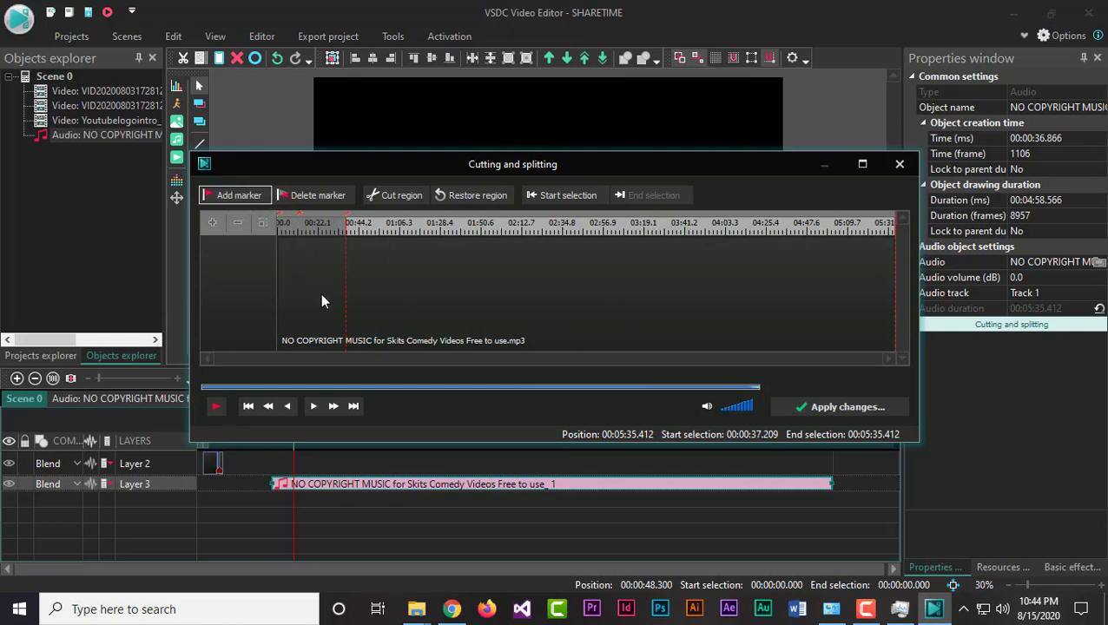
left_click(814, 407)
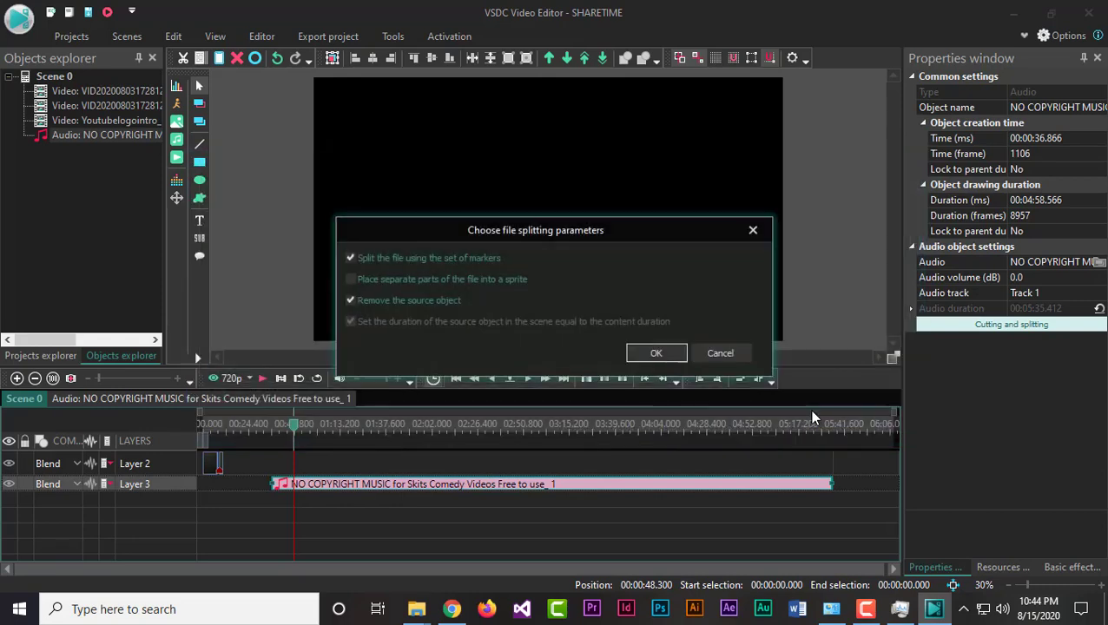
left_click(663, 353)
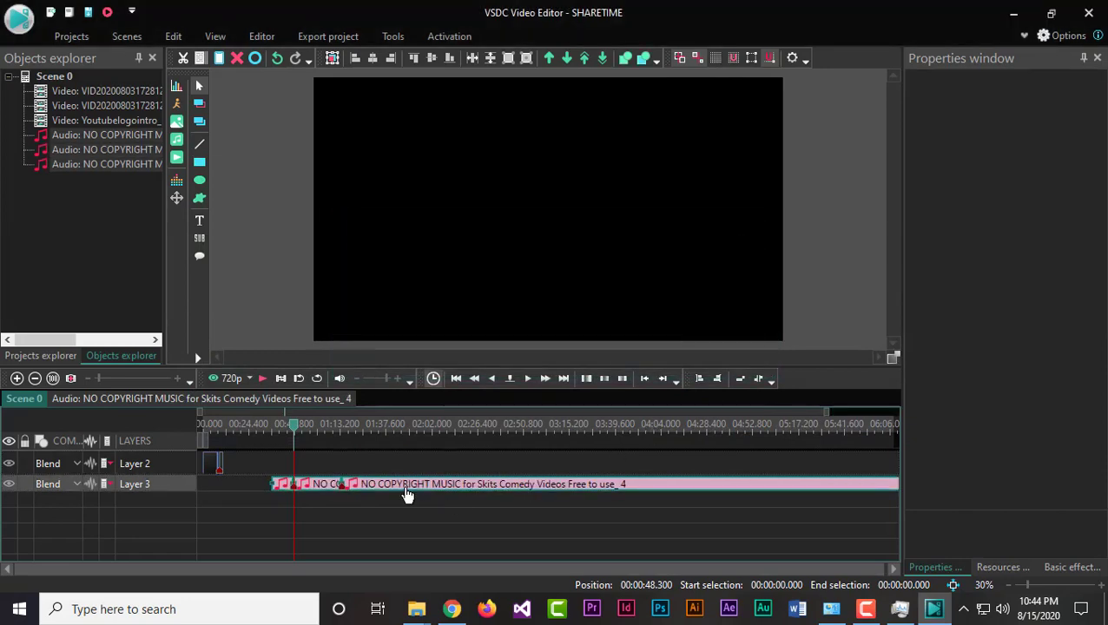
Step: Delete the last and first parts of the split music, keeping only the middle part
left_click(378, 526)
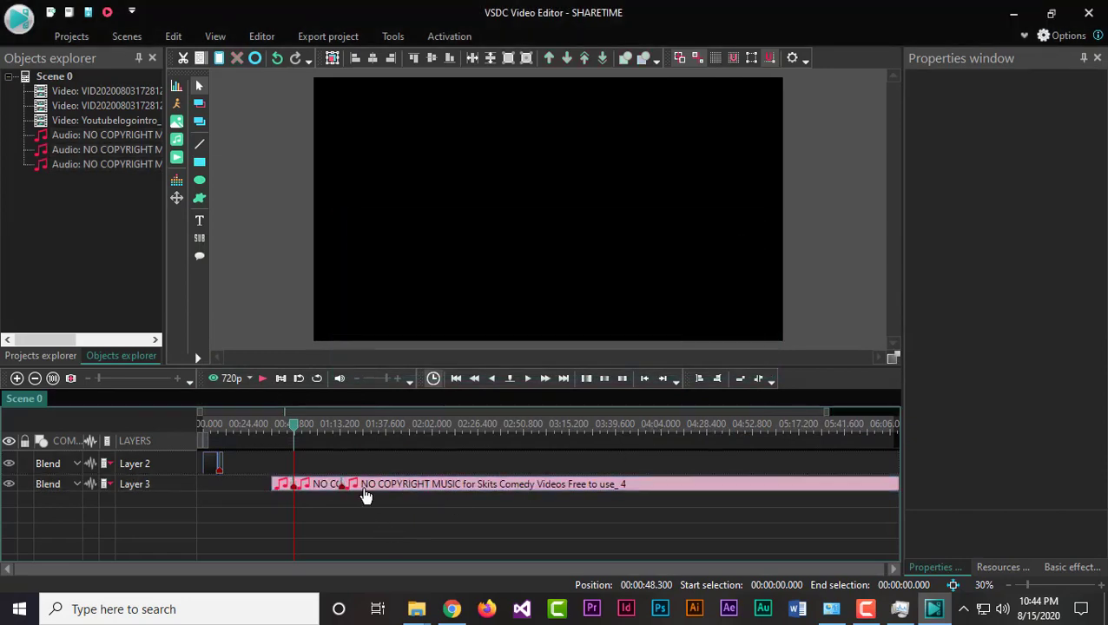
left_click(363, 488)
left_click(318, 488)
left_click(318, 487)
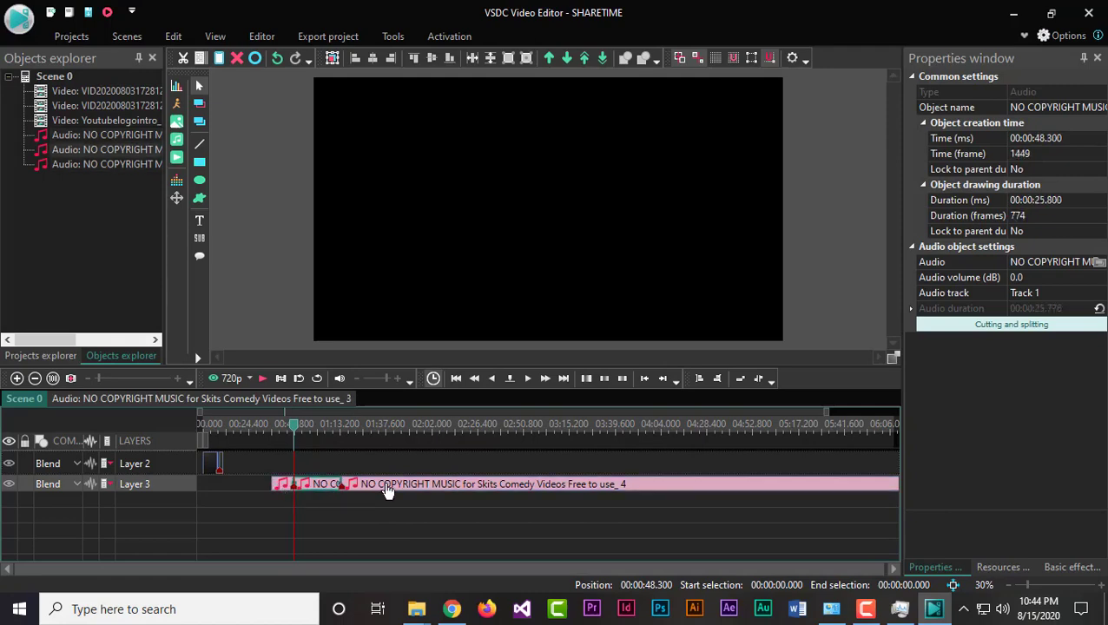
left_click(382, 488)
left_click(285, 488)
left_click(378, 491)
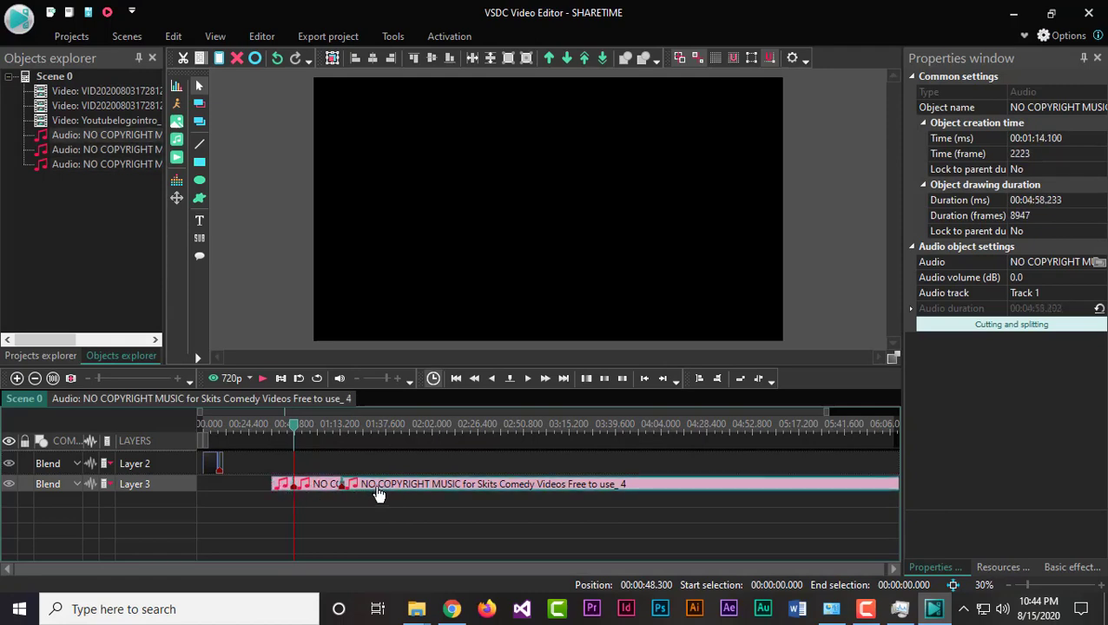
key("Delete")
left_click(279, 488)
key("Delete")
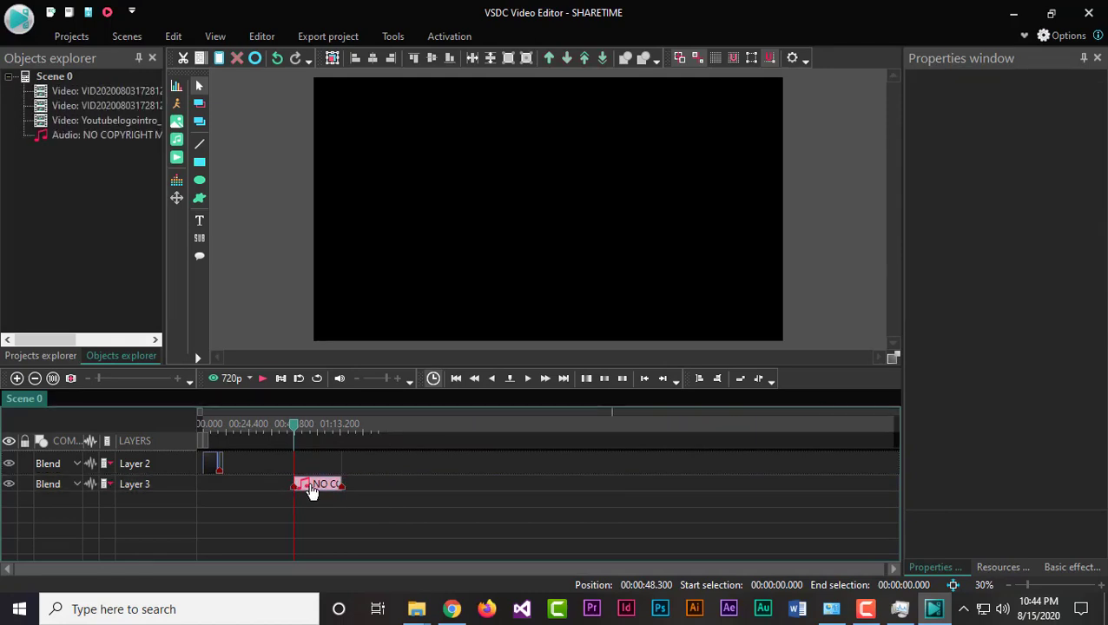
Step: Move the remaining music part on Layer 3 to start at 00:00:08.000, where the intro ends
left_click_drag(312, 488, 215, 489)
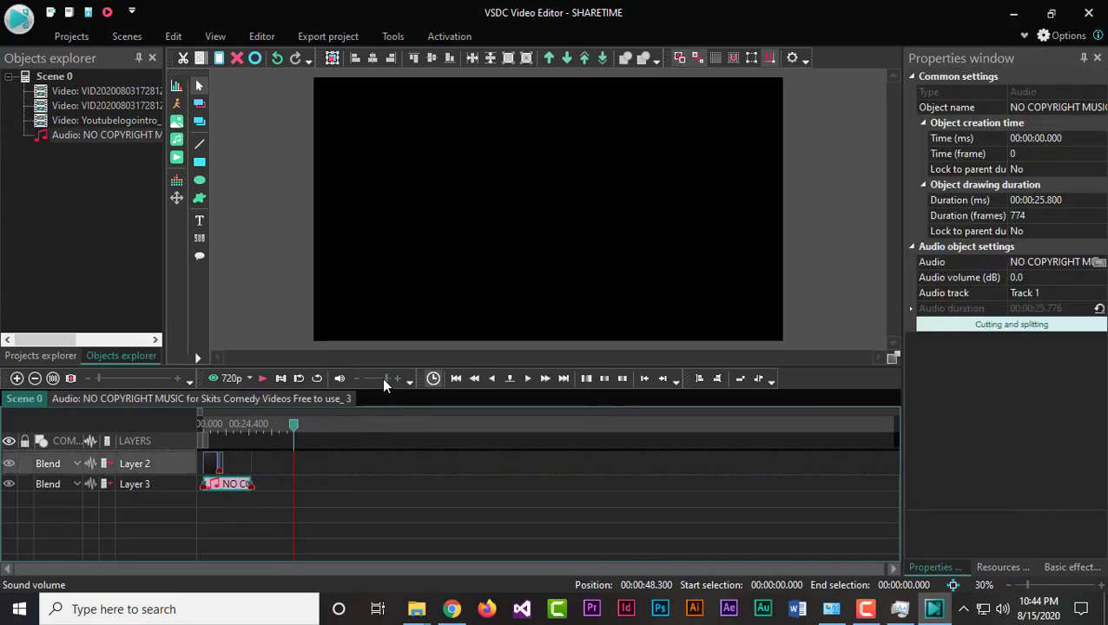
left_click(181, 379)
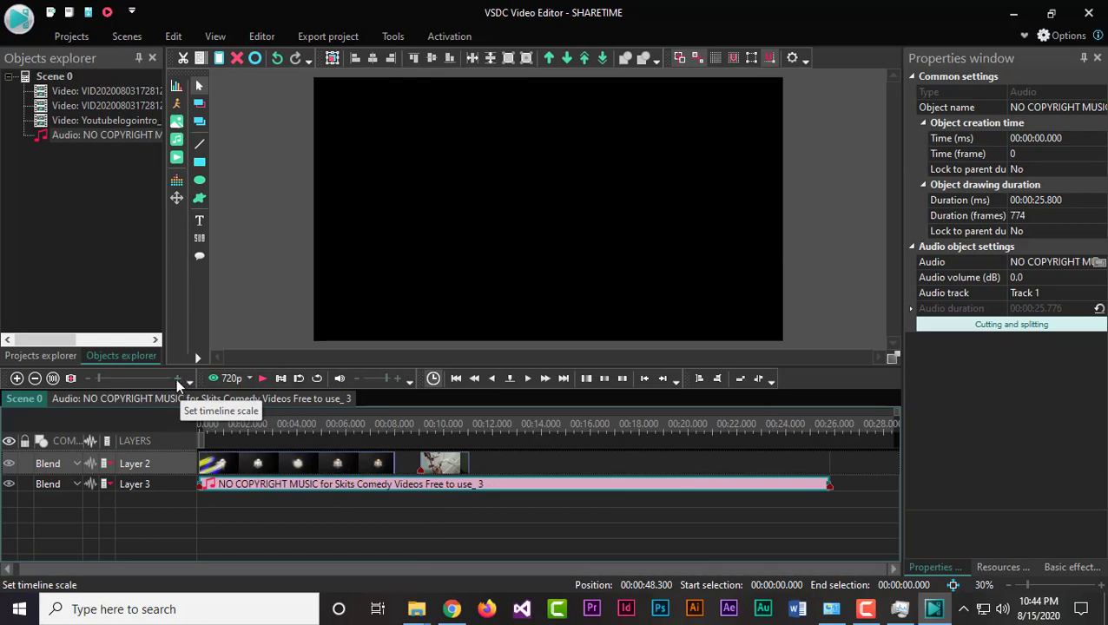
left_click(224, 423)
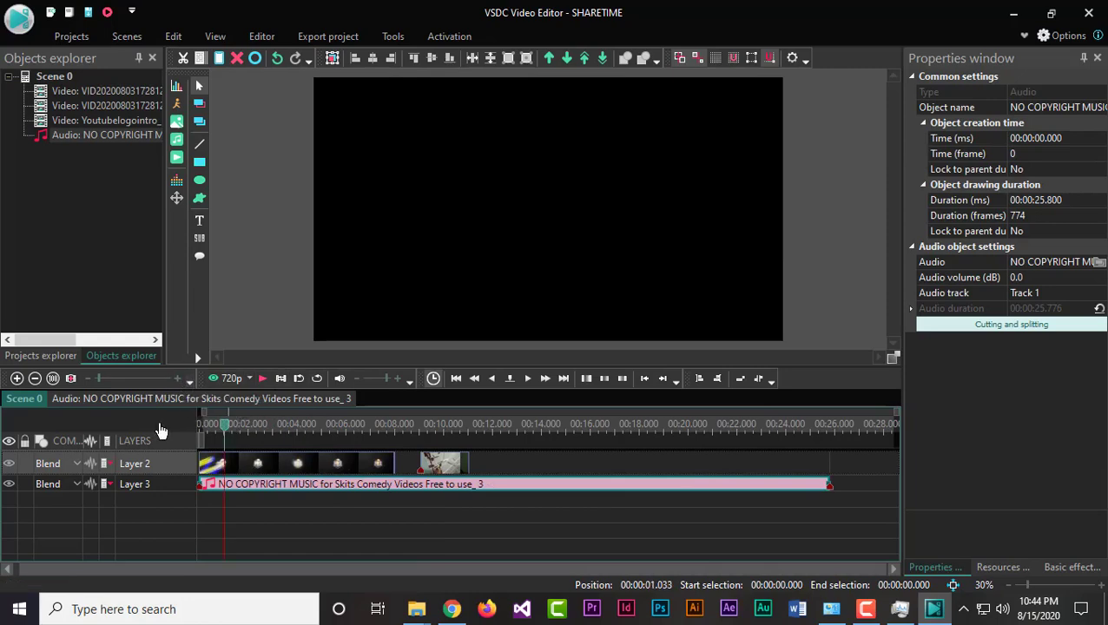
right_click(408, 484)
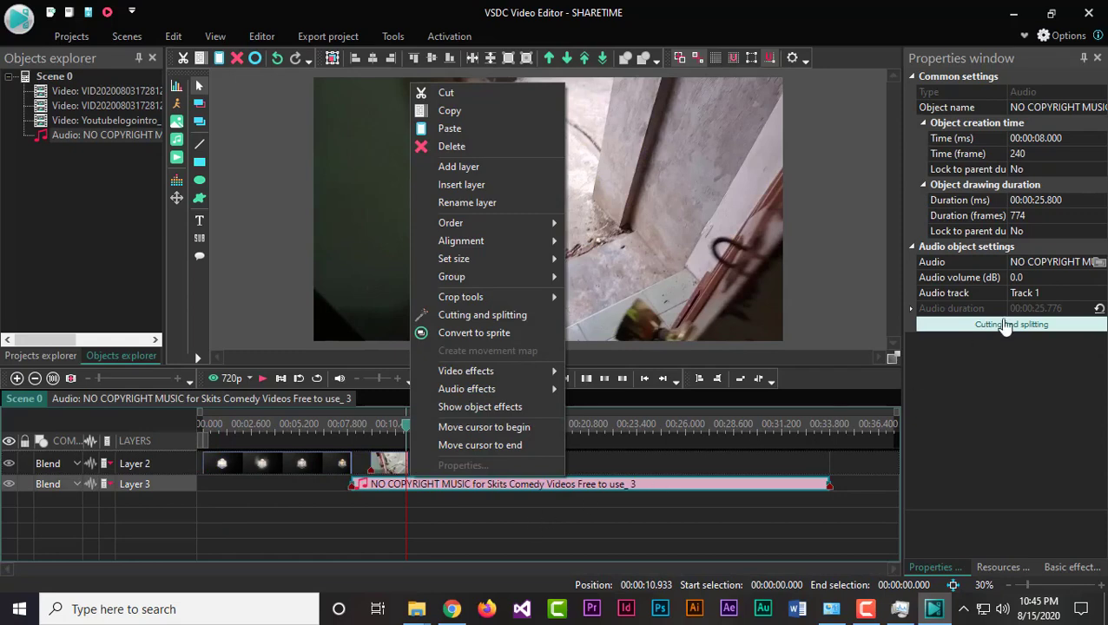
Step: Try the music at an audio volume of -48.0 dB during playback and set it to -8.0 dB
left_click(1014, 277)
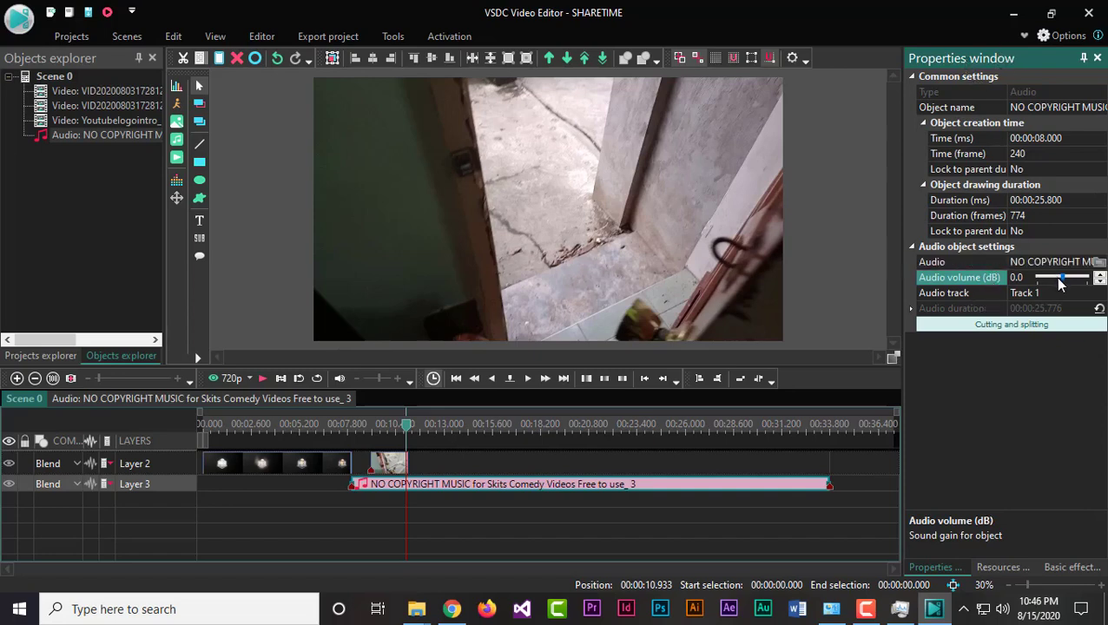
left_click_drag(1057, 276, 1053, 276)
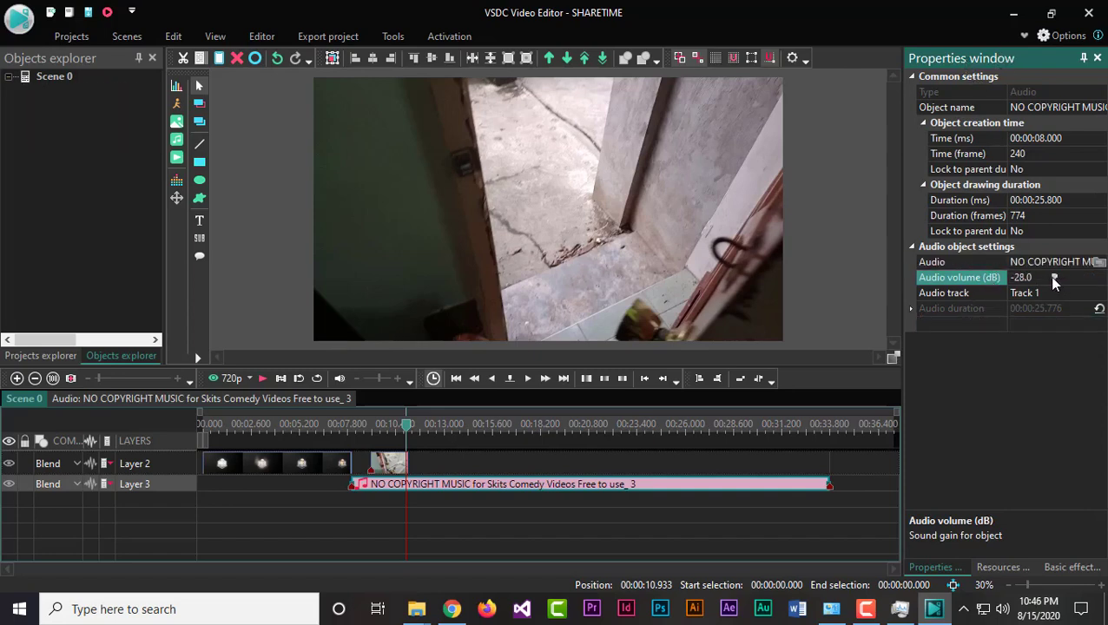
key("space")
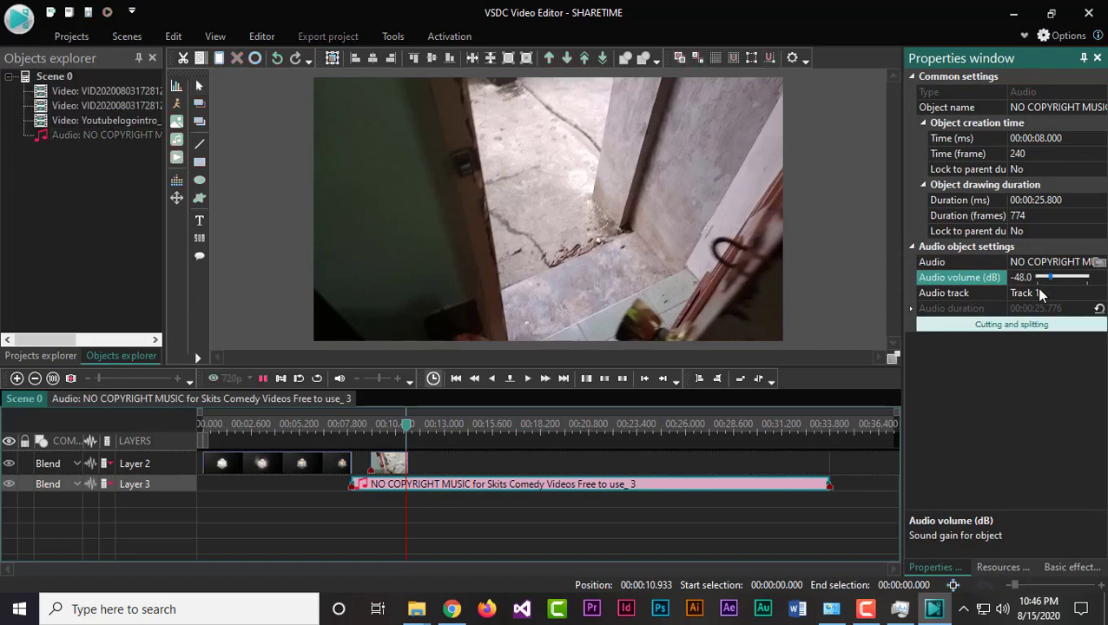
left_click(1050, 280)
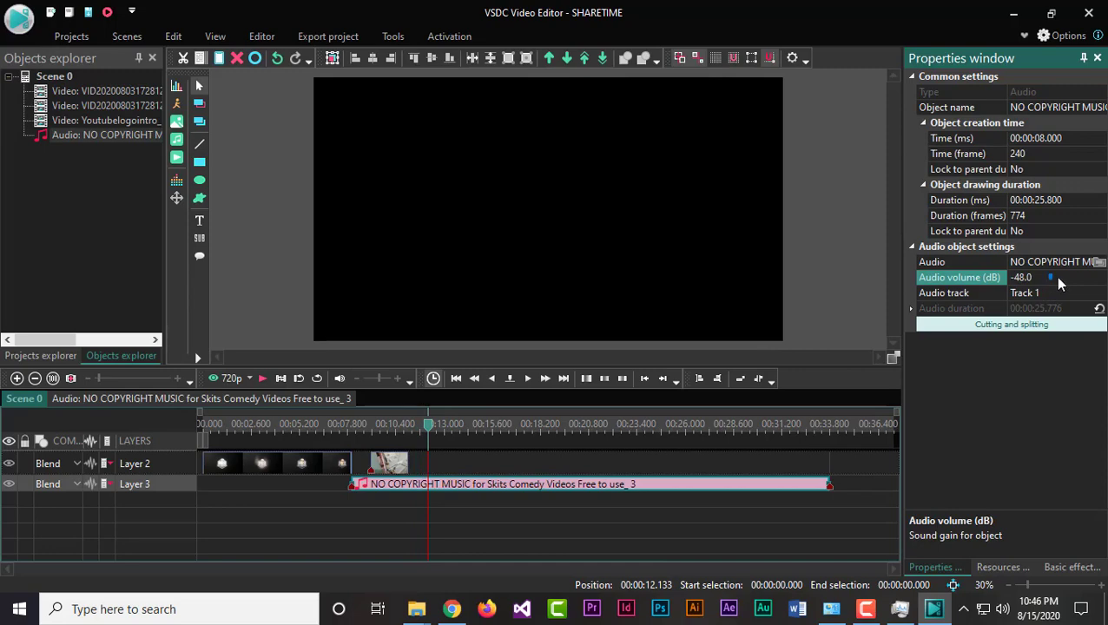
Step: Play the scene from 00:00:09.366 to check the music's loudness against the door footage
left_click(376, 426)
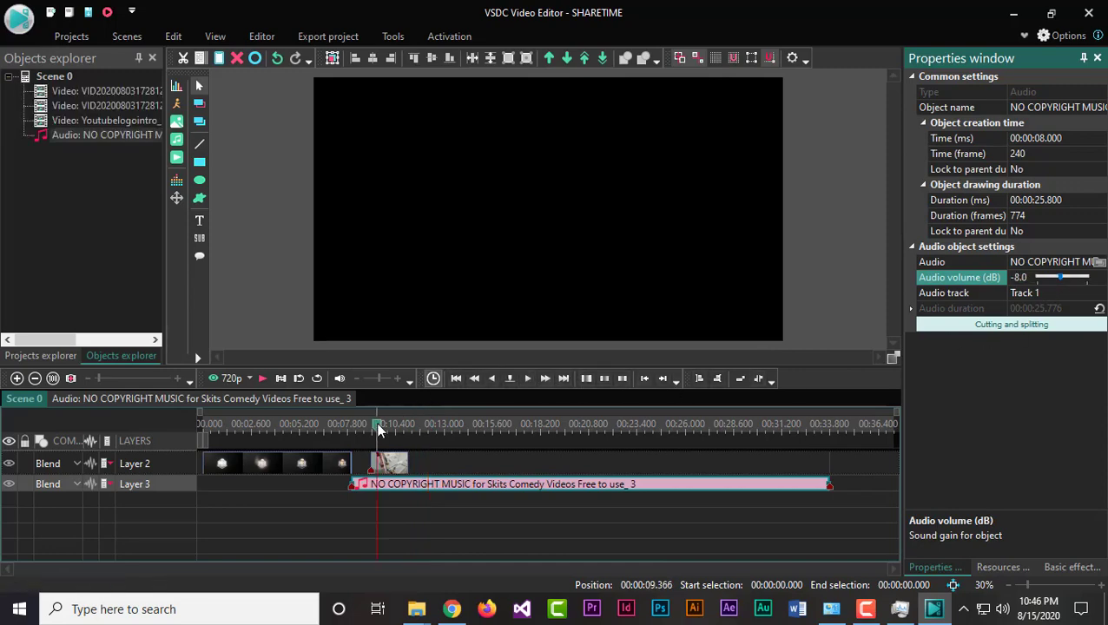
key("space")
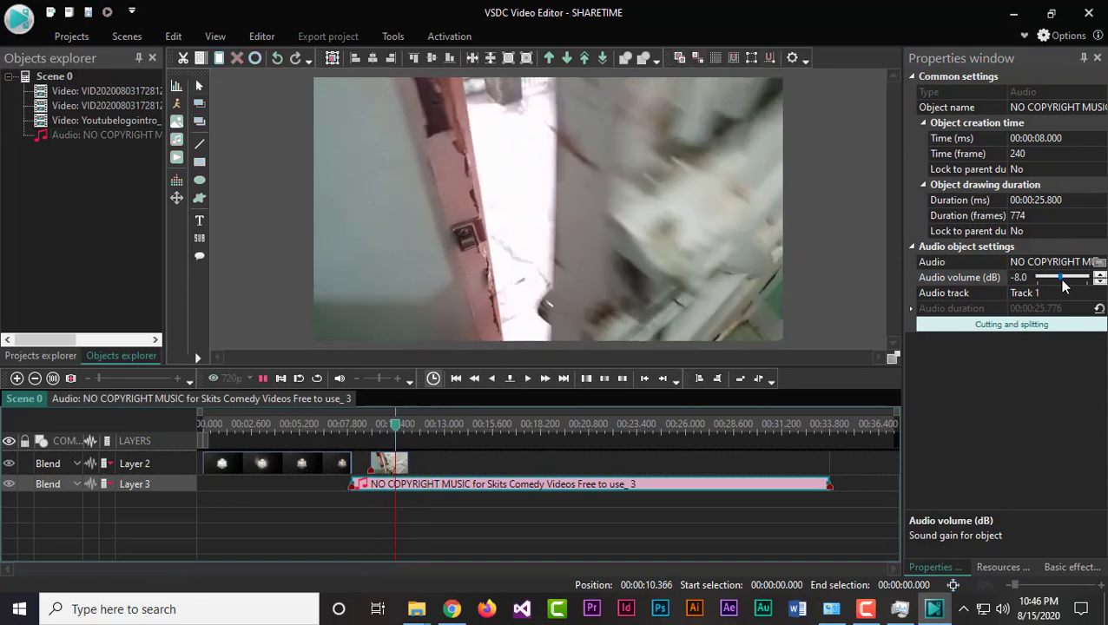
key("space")
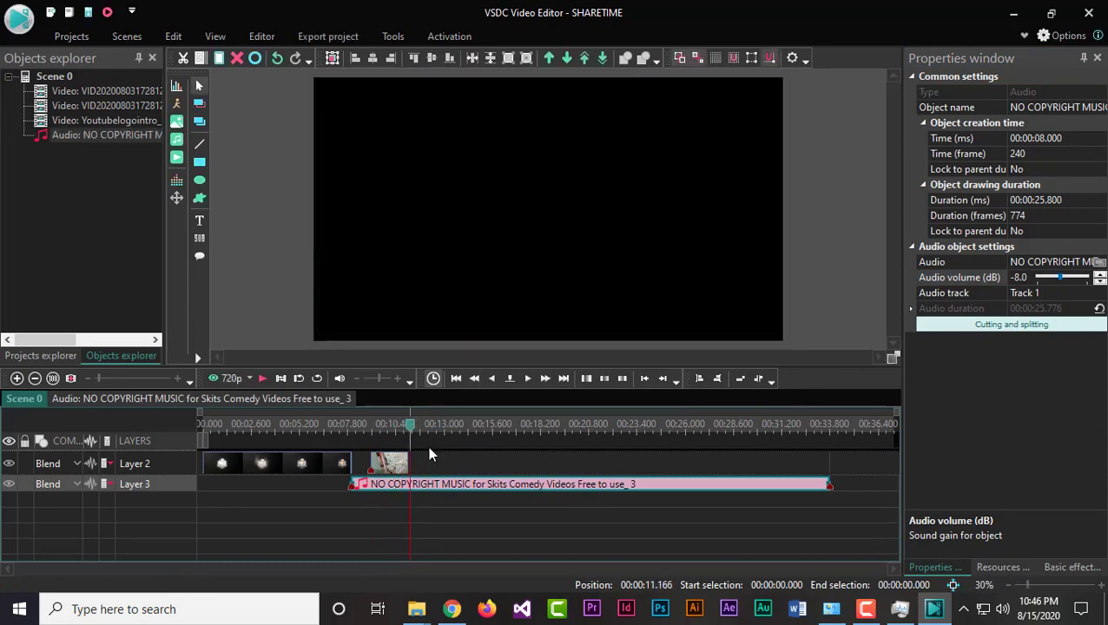
Step: Split the music at 00:00:11.066, where the door footage ends, using Cutting and splitting
left_click(411, 432)
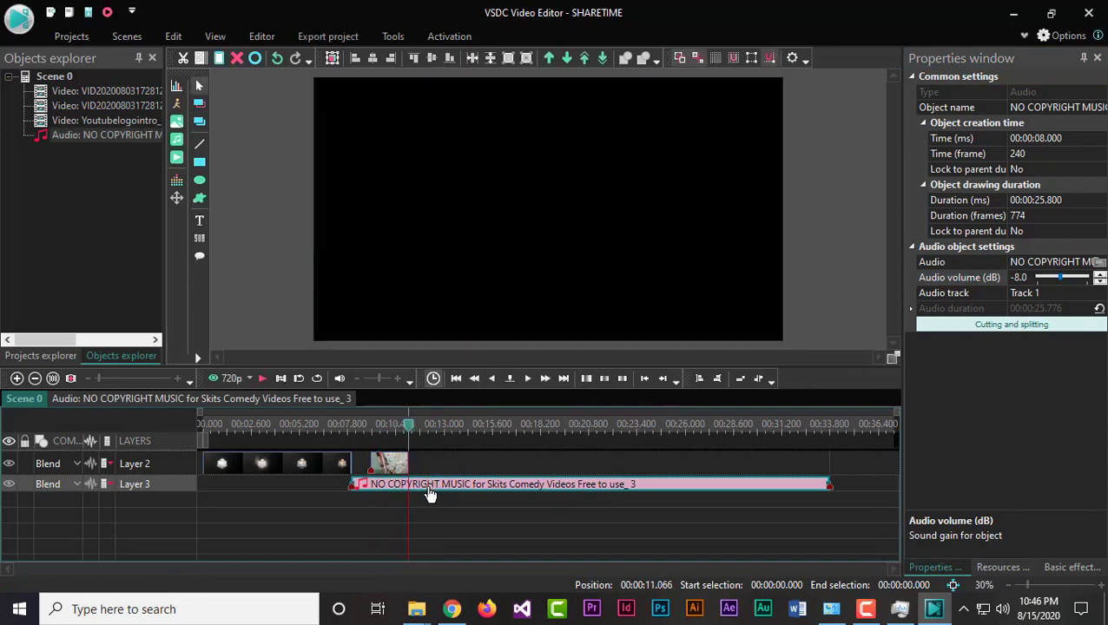
left_click(826, 487)
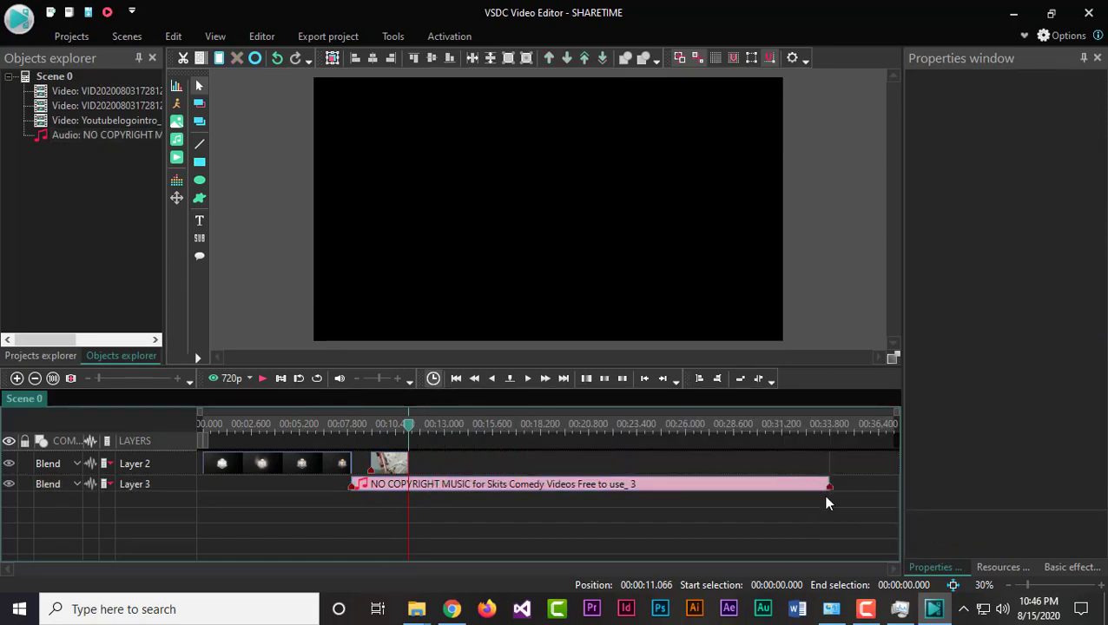
right_click(408, 484)
left_click(487, 324)
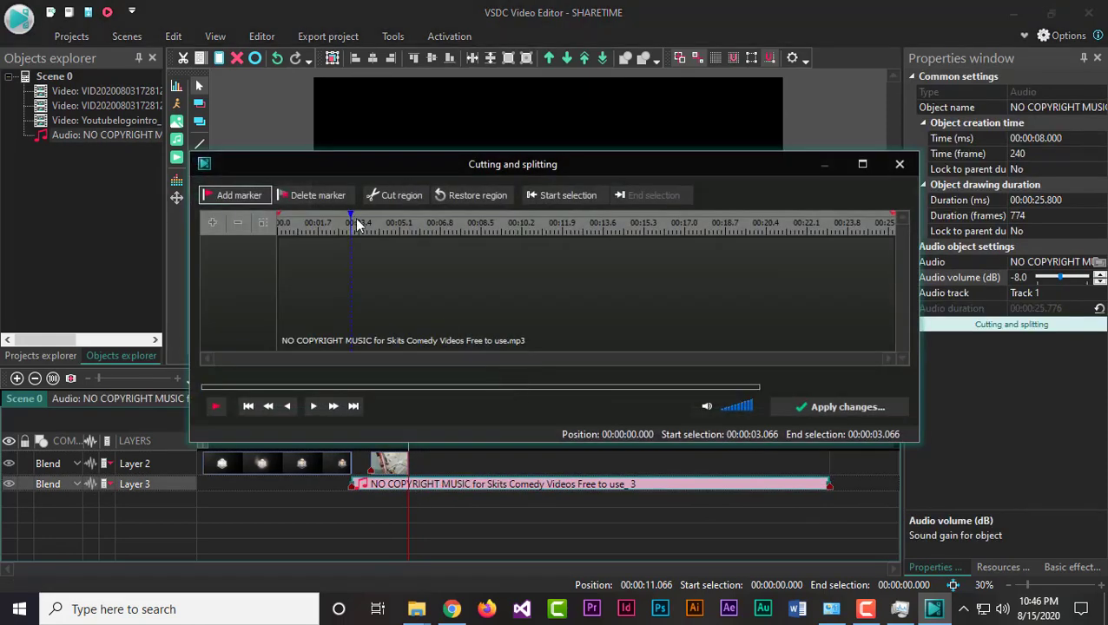
left_click_drag(351, 222, 903, 224)
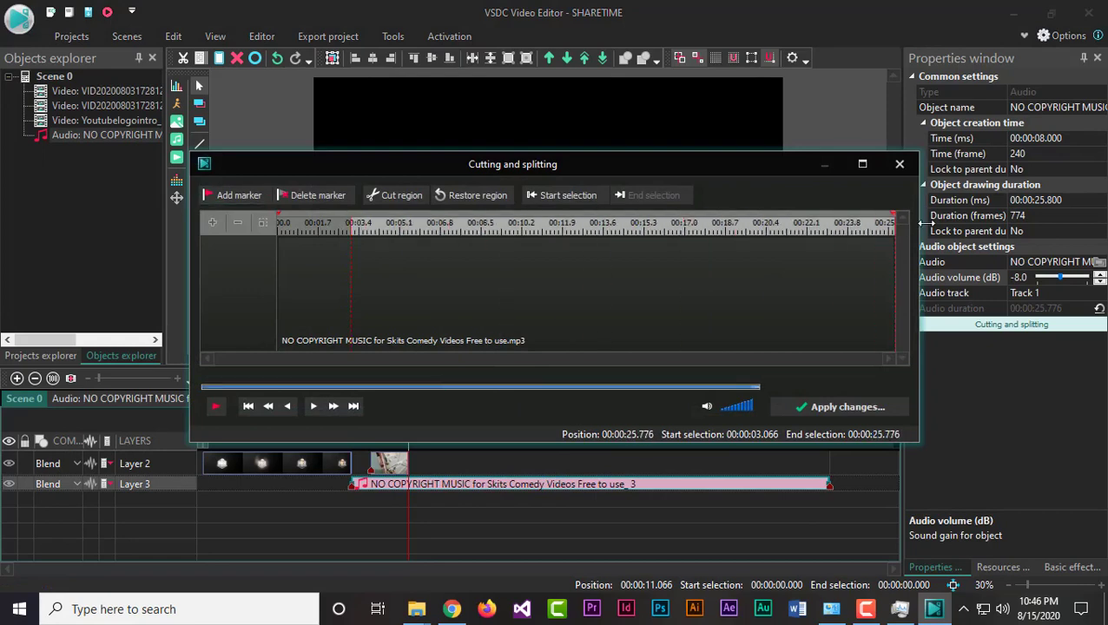
left_click(835, 406)
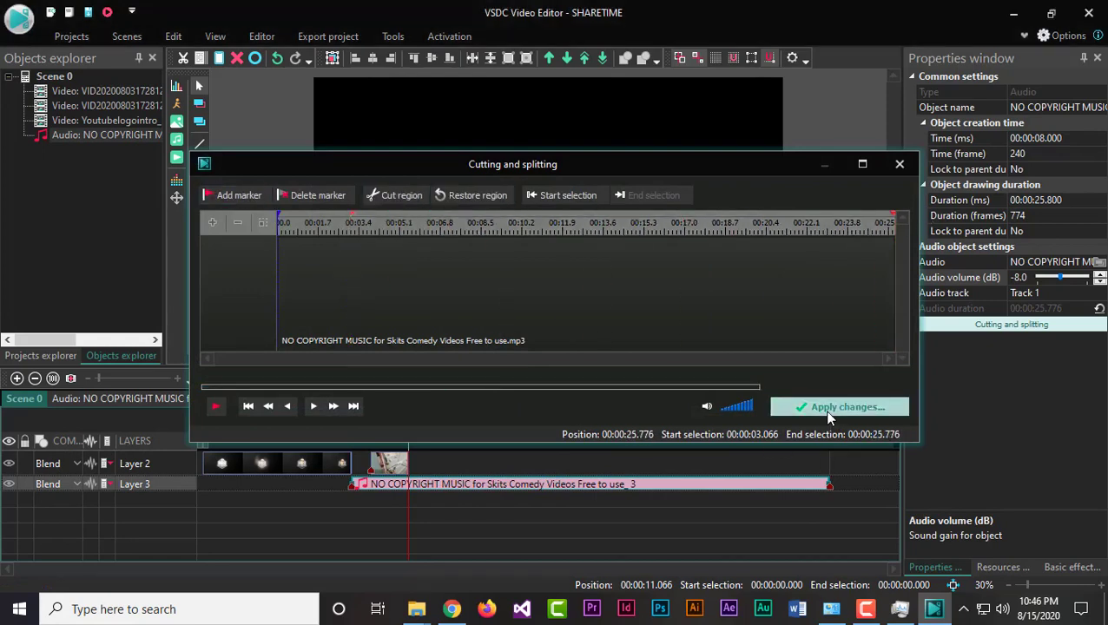
left_click(656, 353)
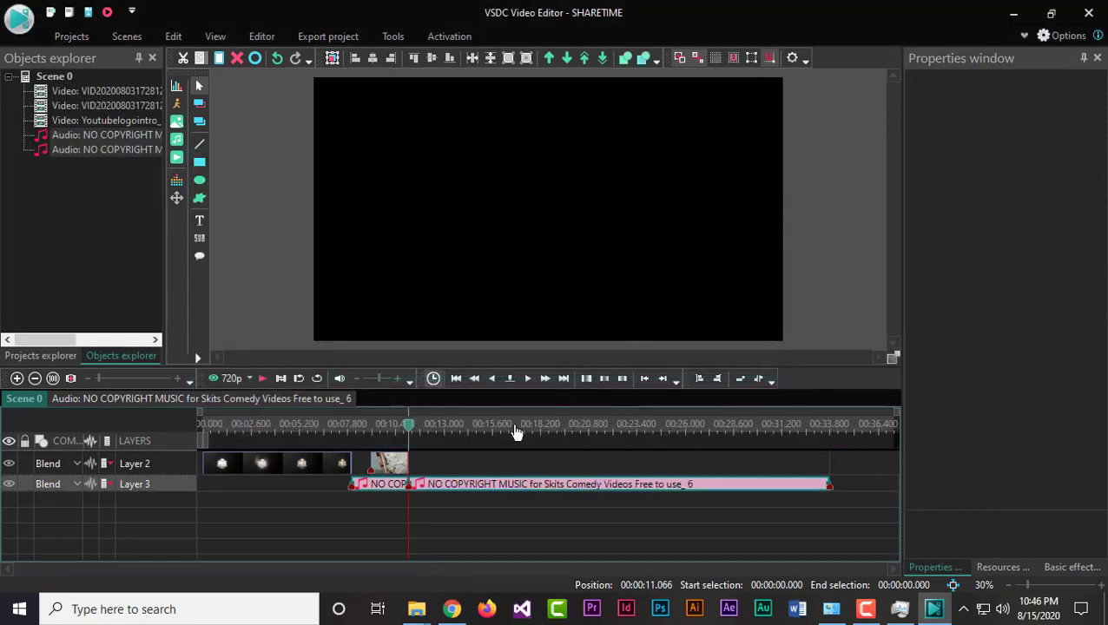
Step: Delete the music part that follows the end of the door footage
left_click(481, 503)
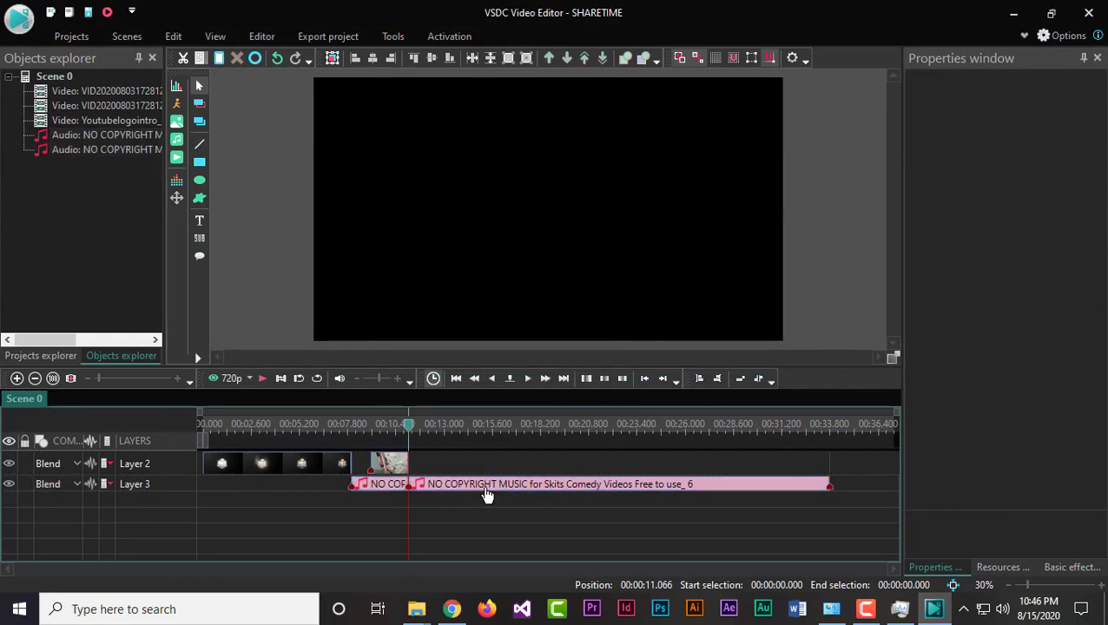
left_click(486, 488)
key("Delete")
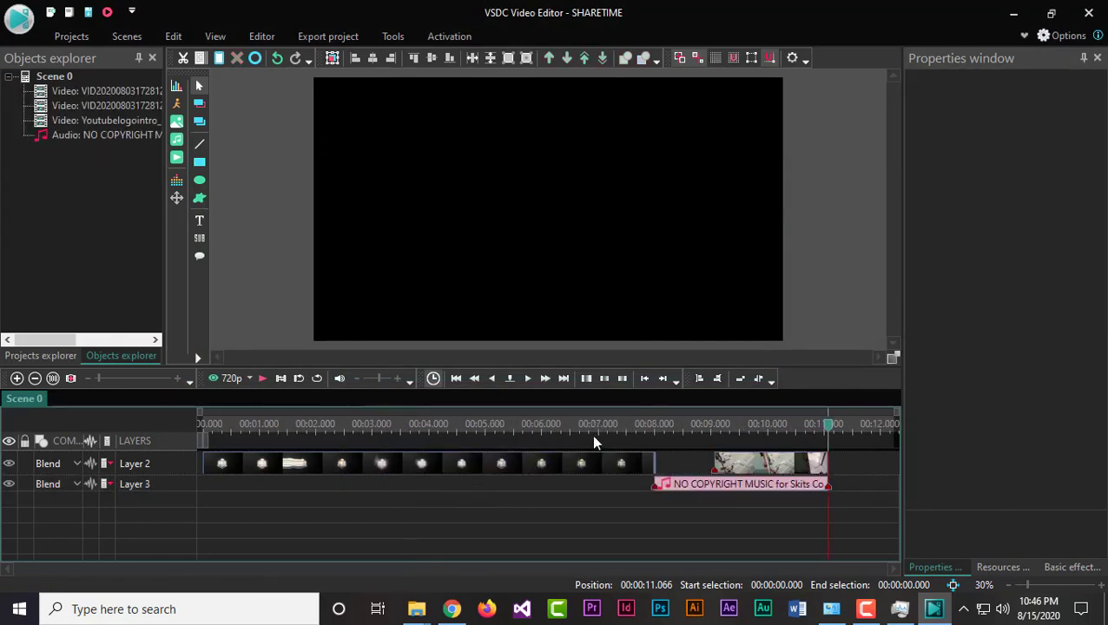
Step: Play the scene from 00:00:07.300 to review the trimmed music and return the playhead to the start
left_click(617, 427)
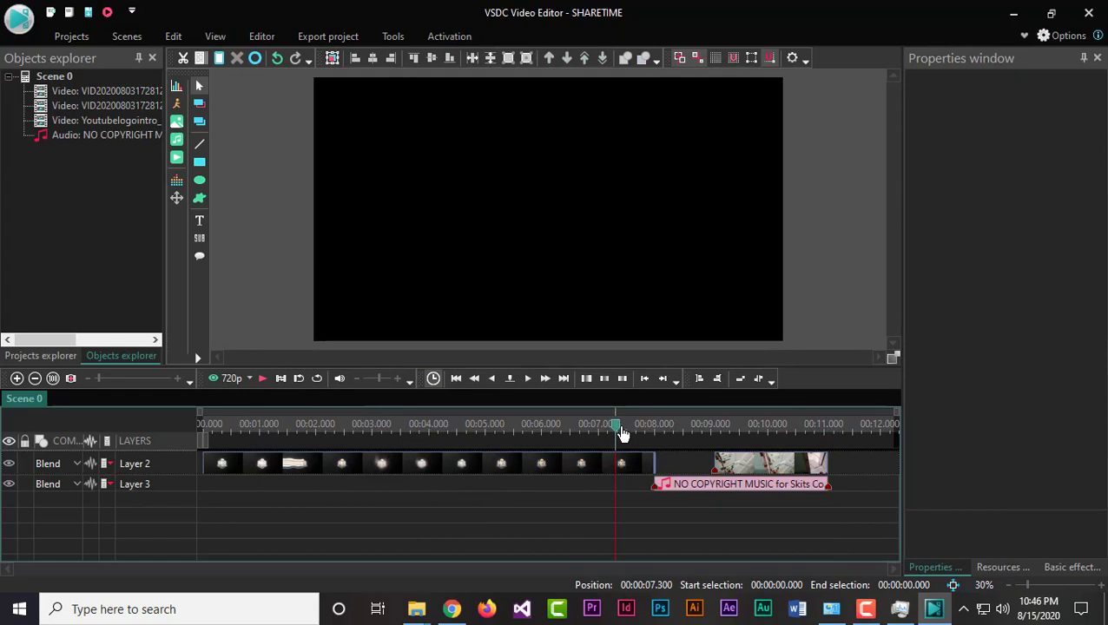
key("space")
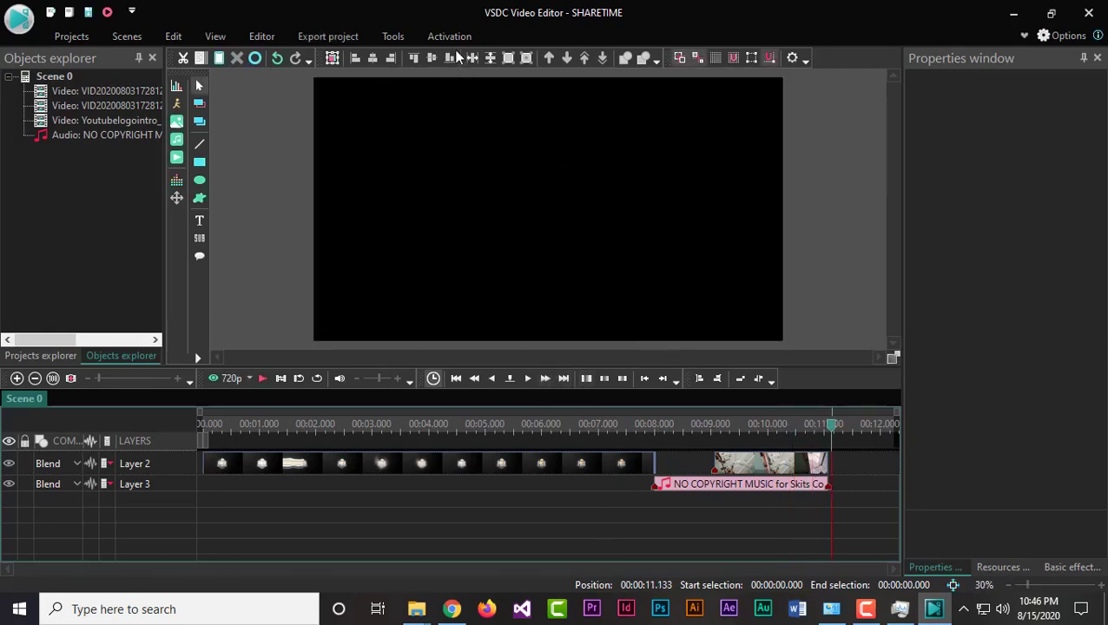
left_click(221, 427)
left_click(198, 429)
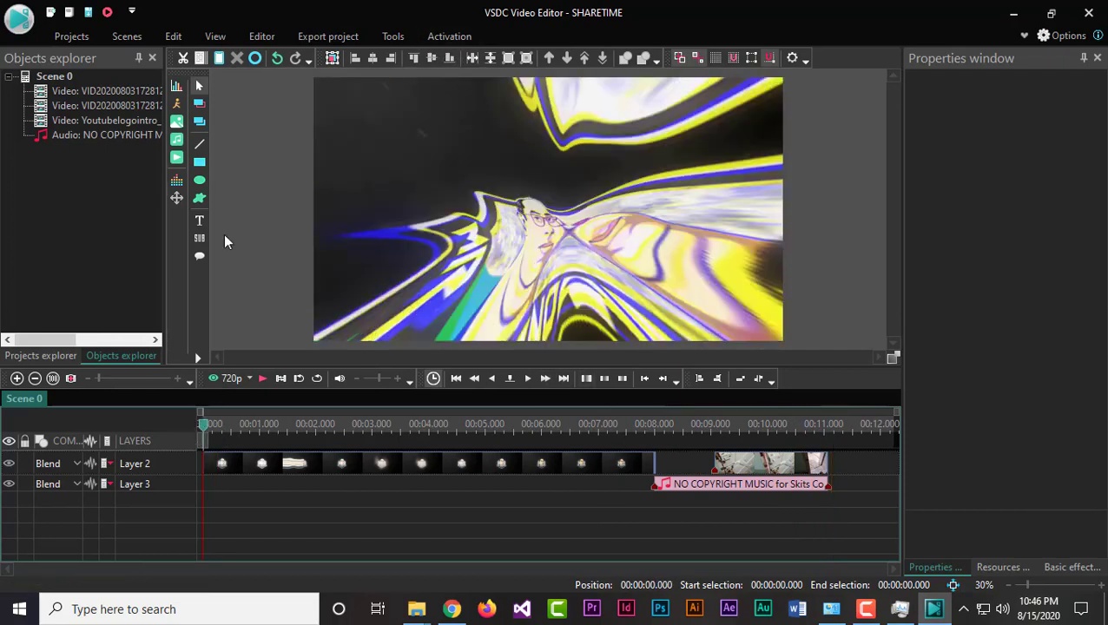
Step: Export the project for PC in MOV format with the High Quality MPEG4 profile, continuing without the premium features
left_click(301, 42)
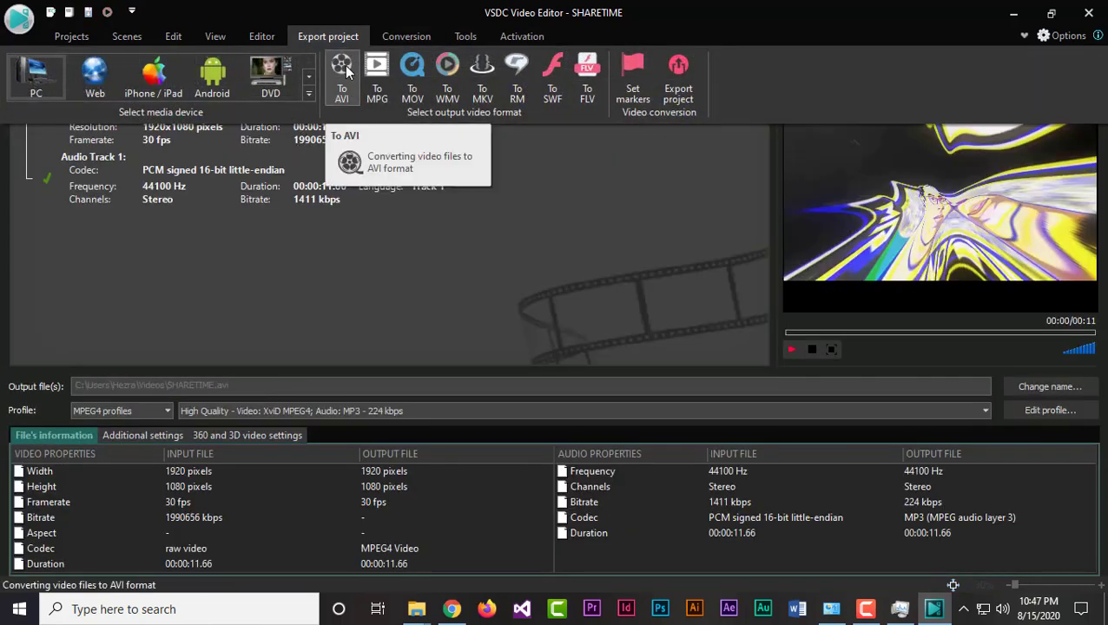
left_click(419, 88)
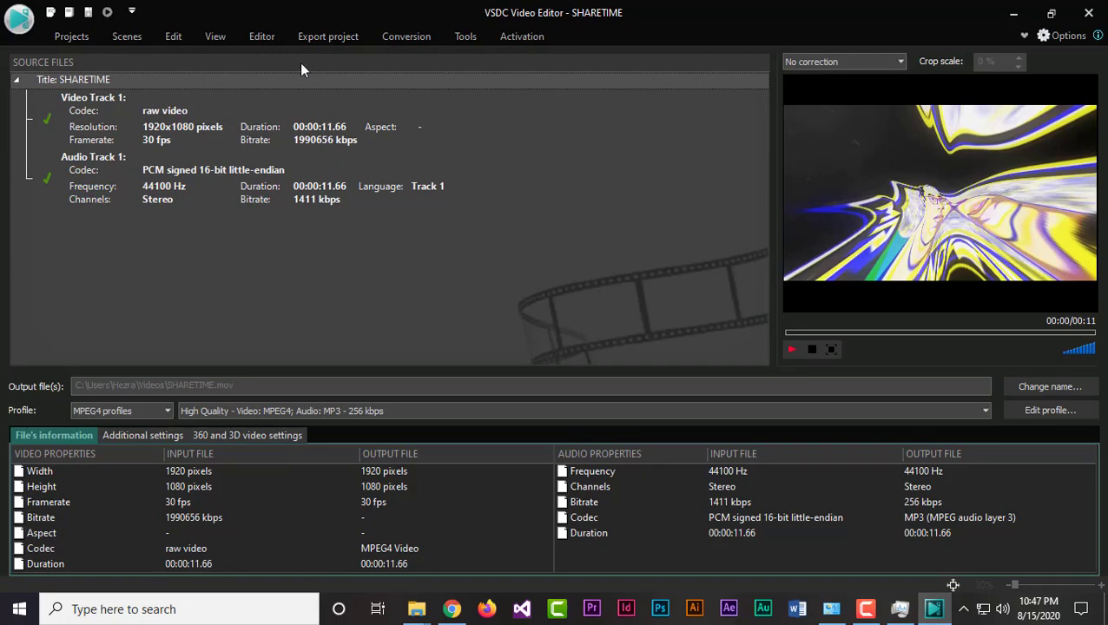
left_click(357, 46)
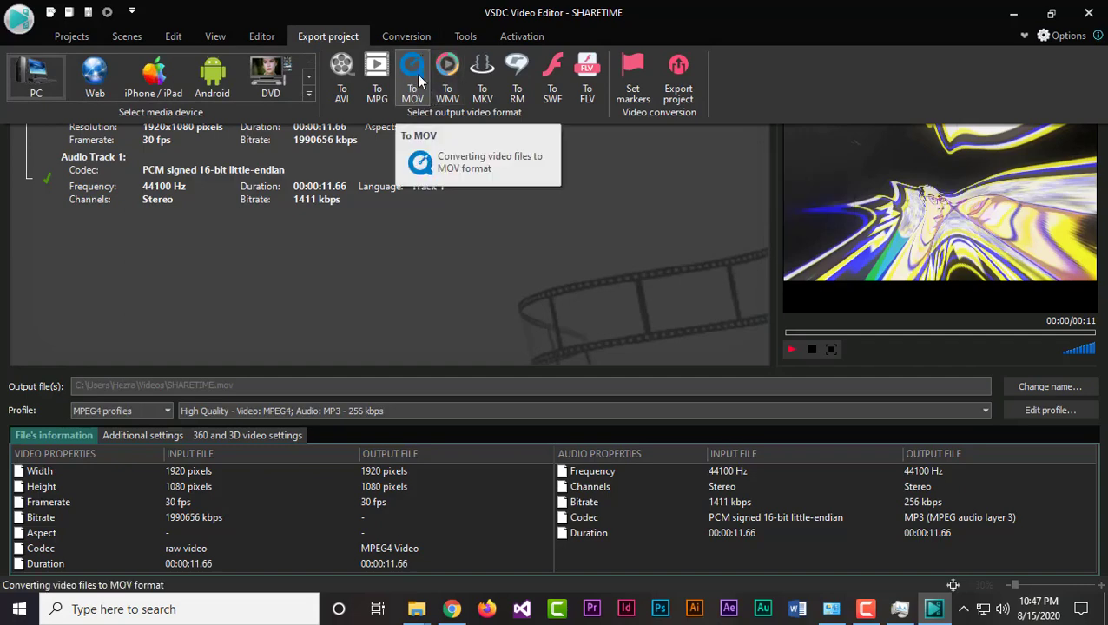
left_click(679, 90)
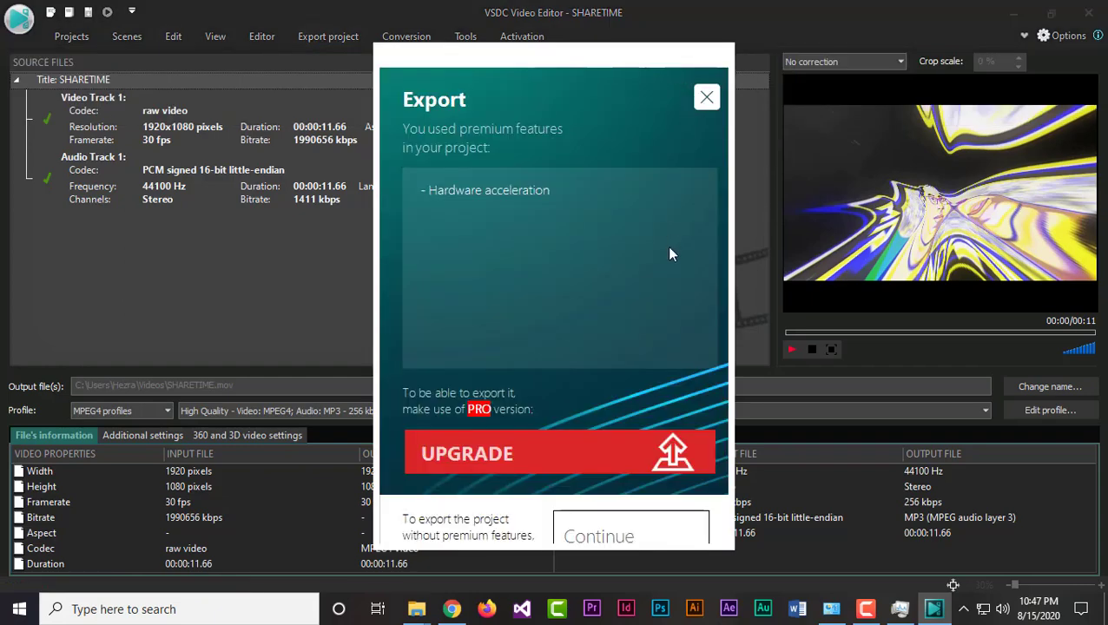
left_click(643, 531)
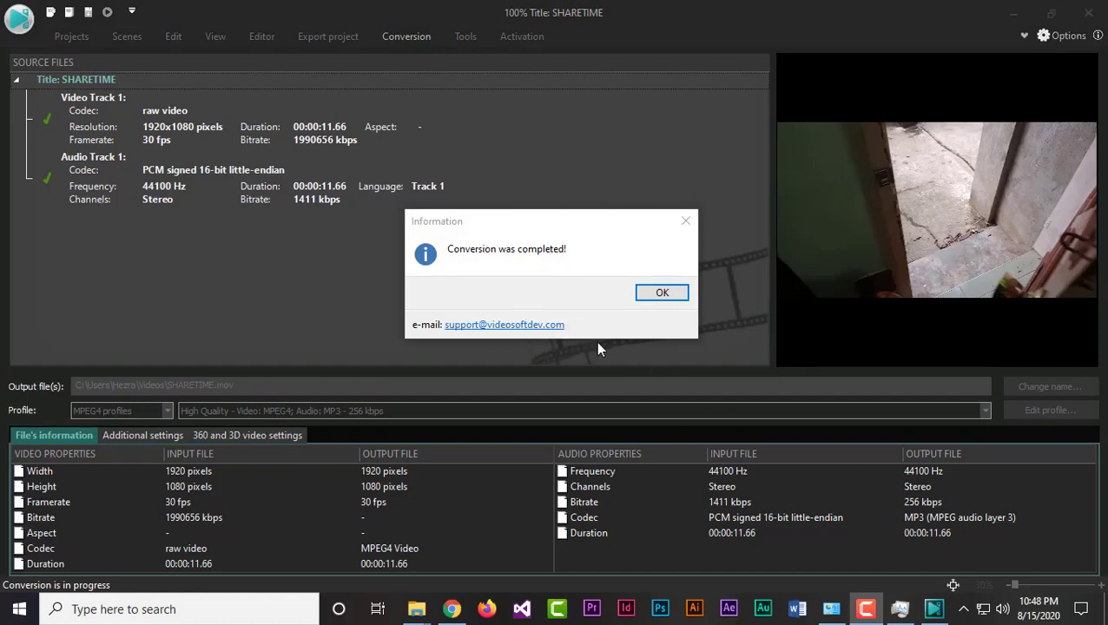
left_click(661, 295)
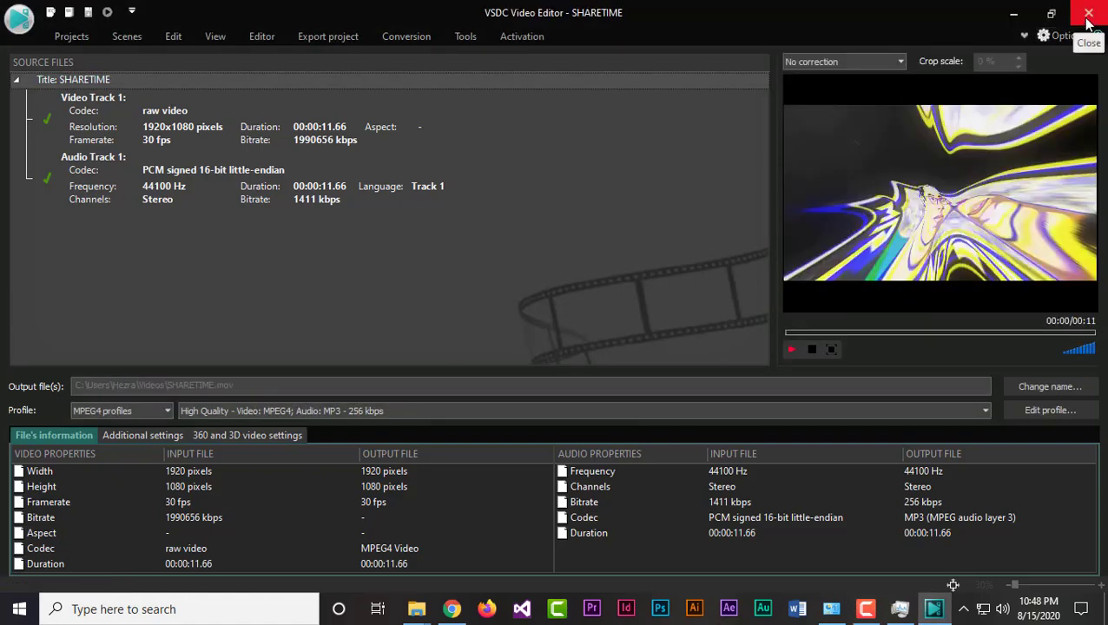
Step: Close VSDC Video Editor without saving the SHARETIME project
left_click(315, 40)
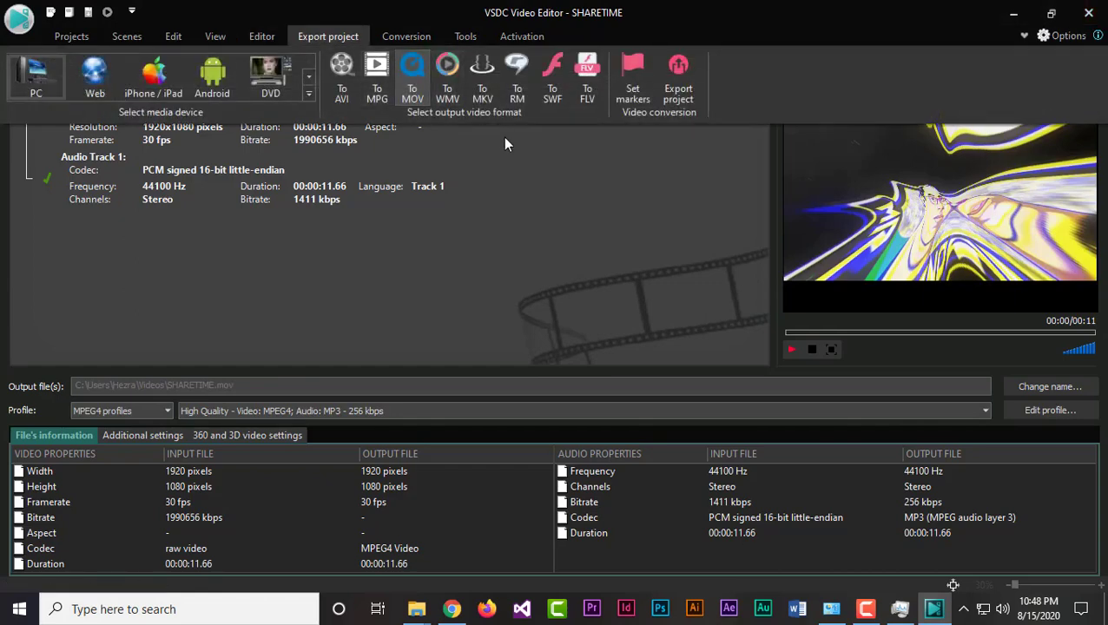
left_click(1088, 13)
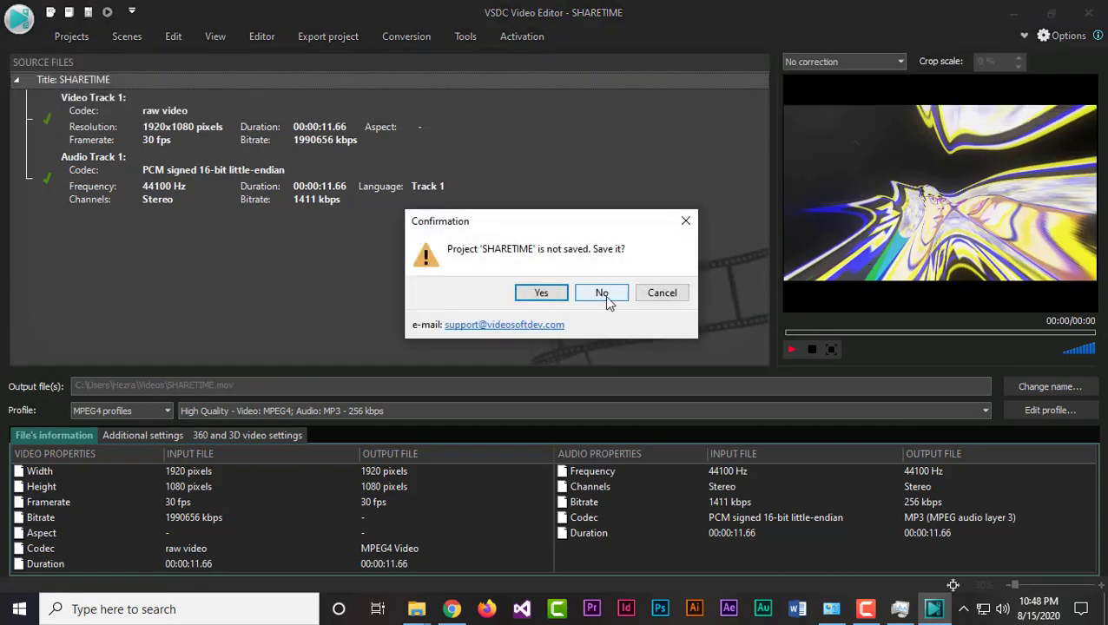
left_click(602, 293)
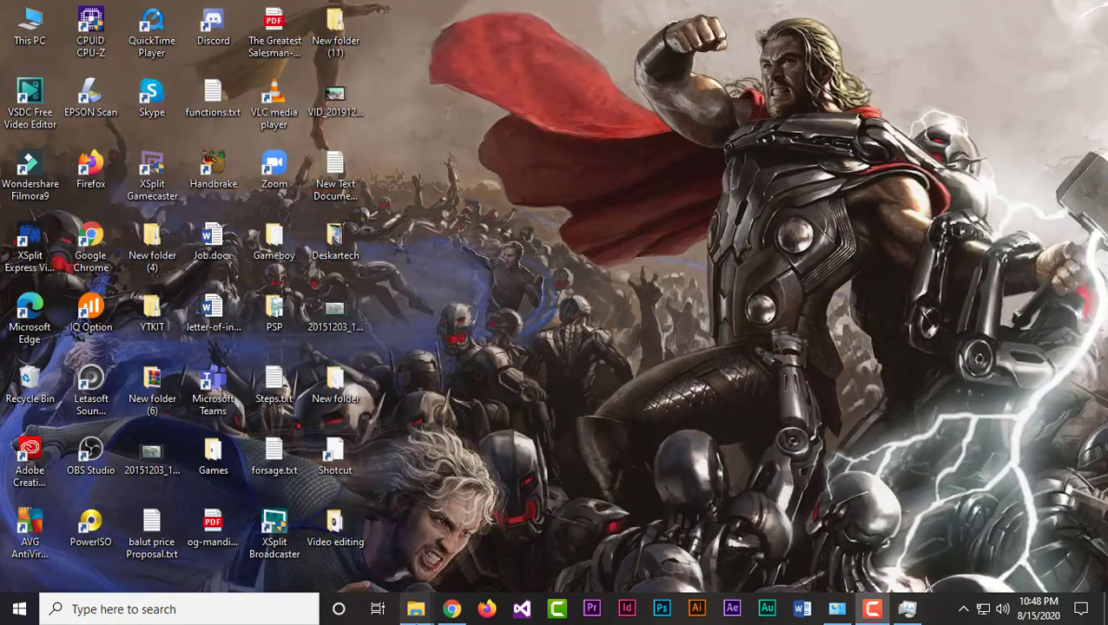
Step: Switch to File Explorer and locate the exported SHARETIME.mov in the Videos folder
mouse_move(419, 607)
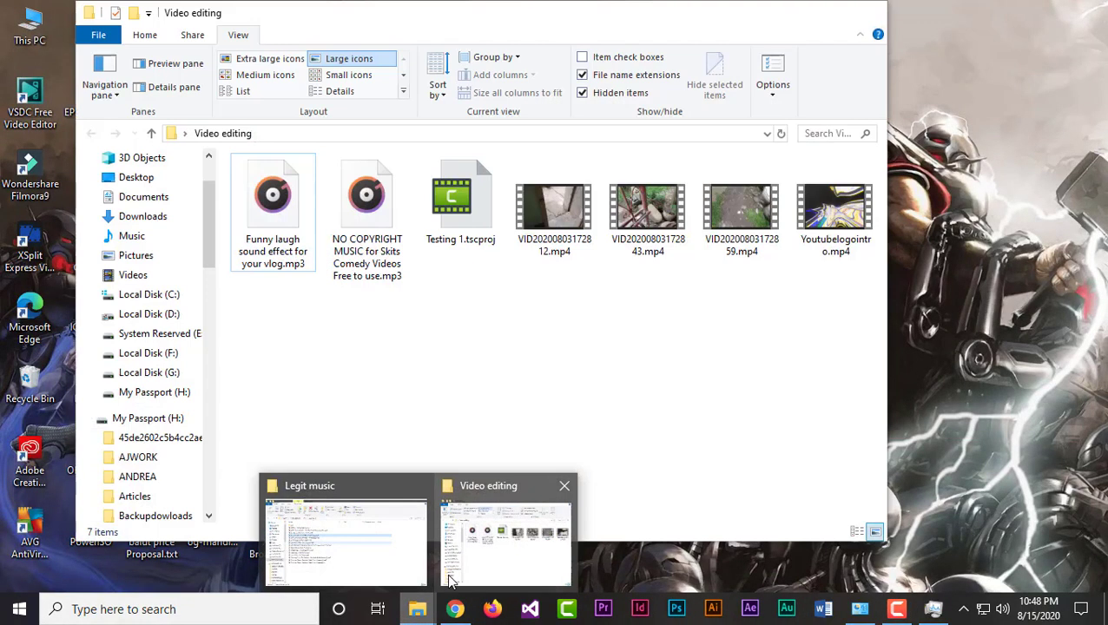
mouse_move(428, 582)
left_click(503, 543)
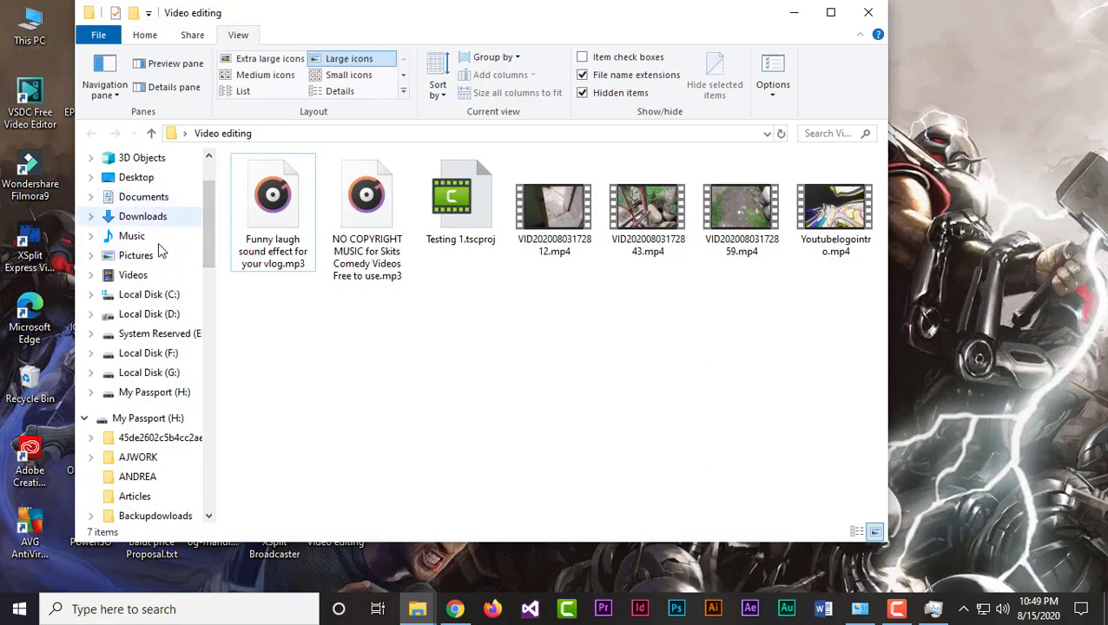
left_click(156, 275)
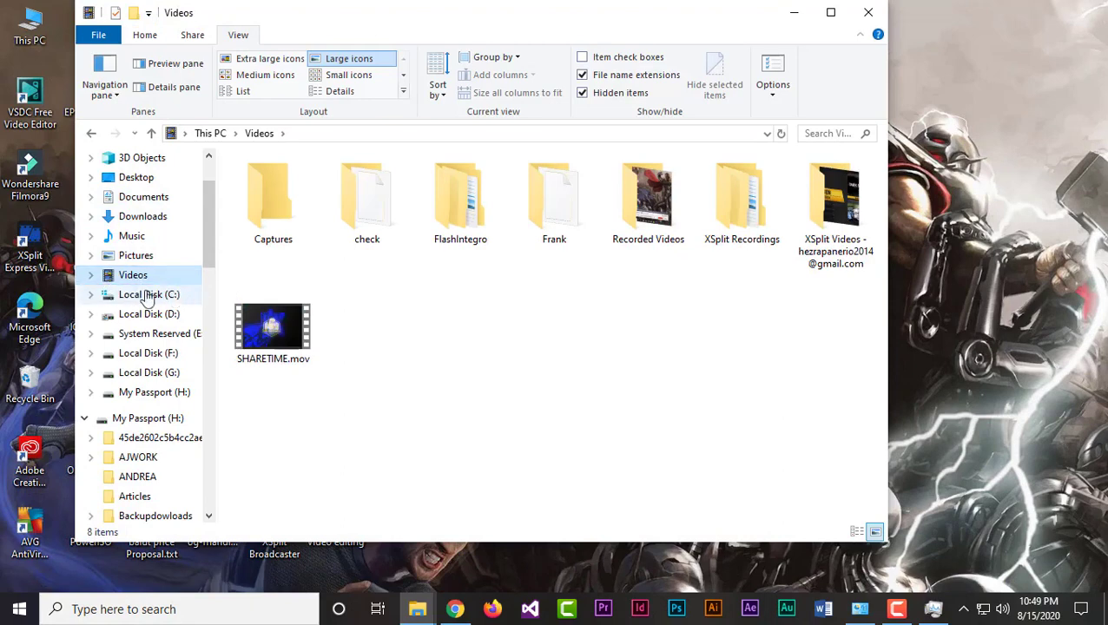
left_click(289, 347)
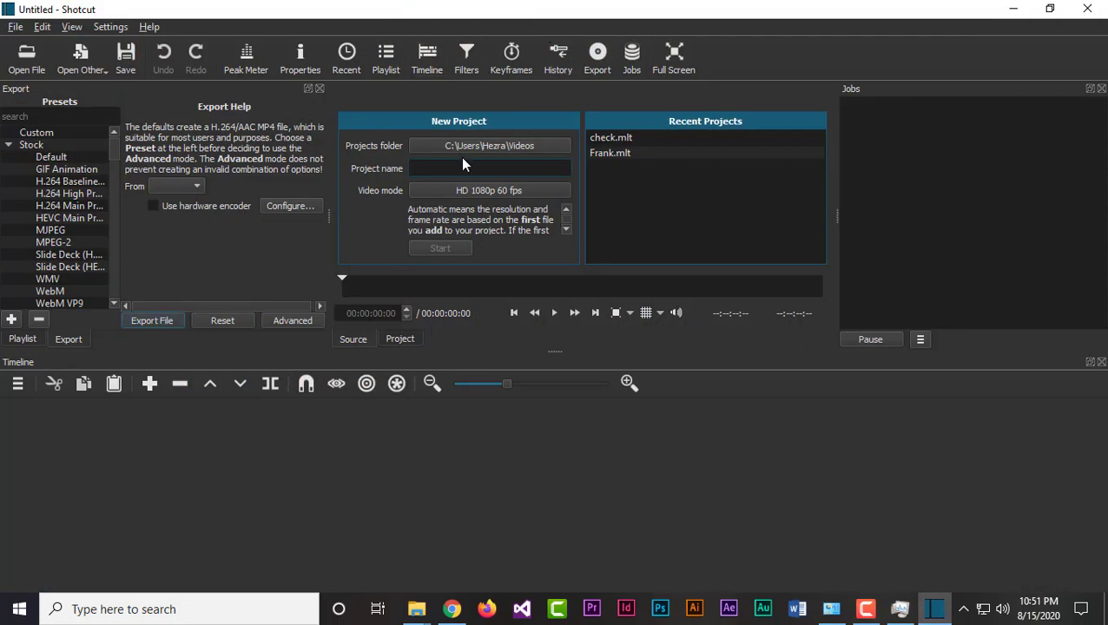
Step: Switch to Shotcut and start a new project named SHARETIME
type("SHARETIME")
left_click(448, 249)
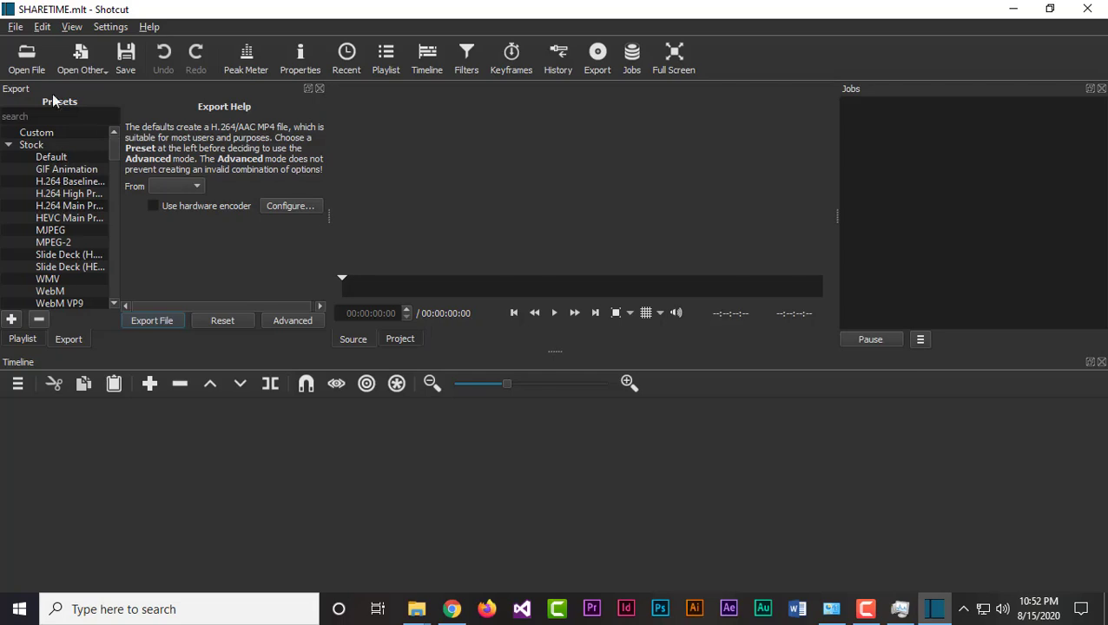
left_click(23, 59)
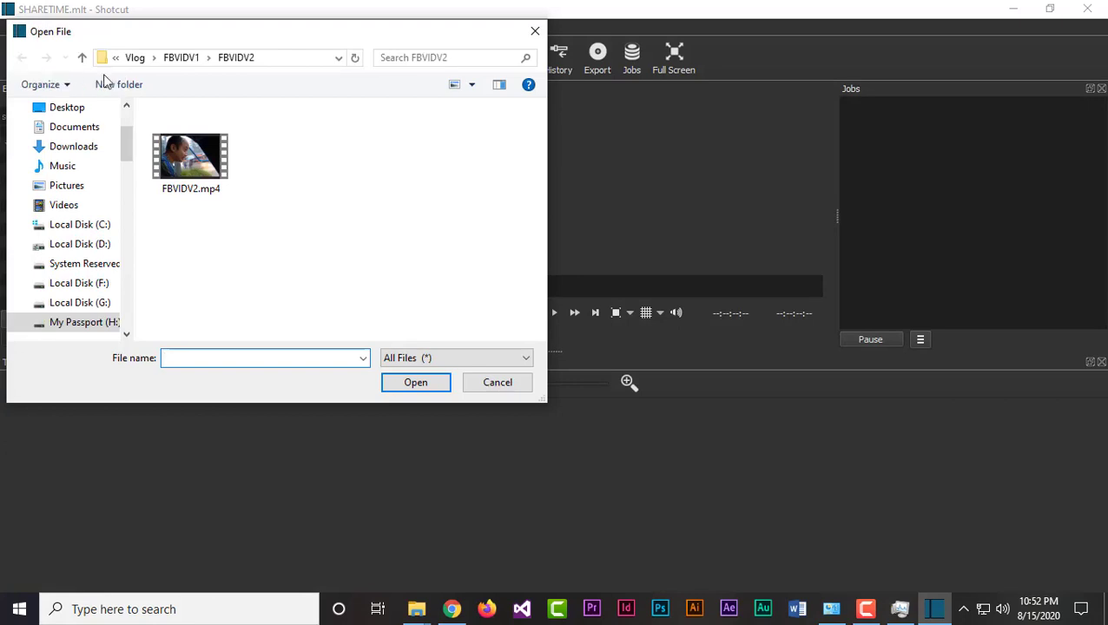
left_click(180, 59)
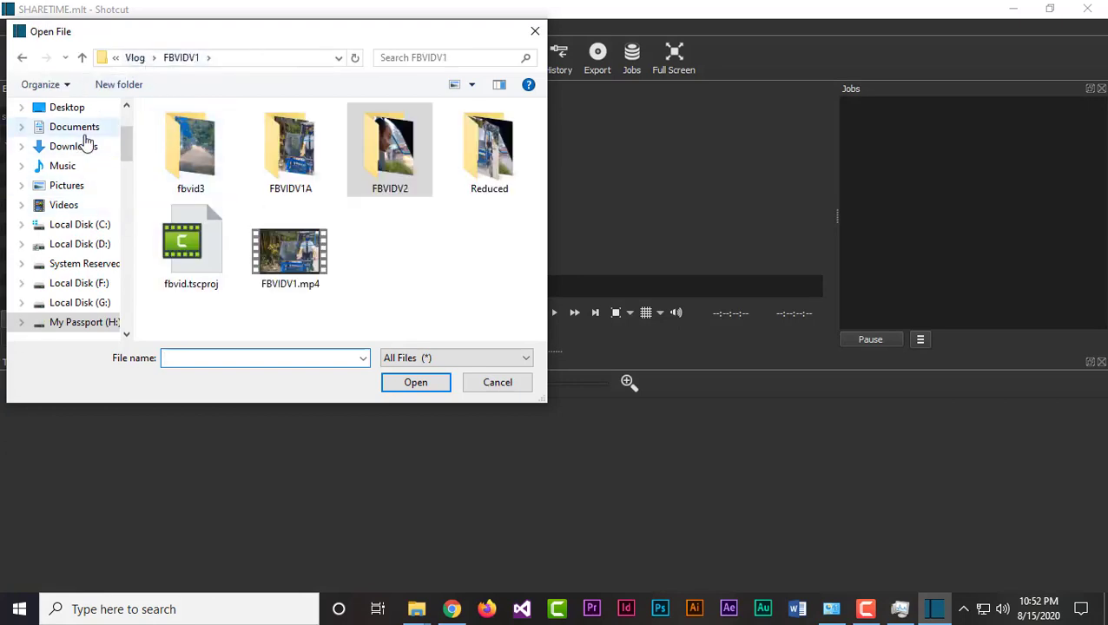
left_click(534, 31)
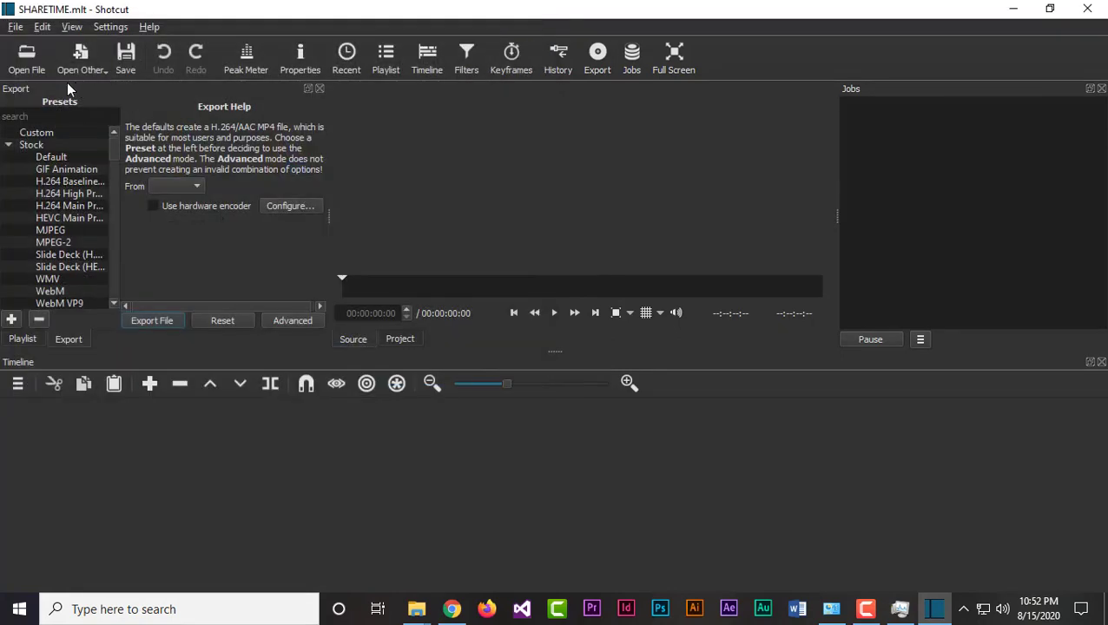
Step: Open Youtubelogointro.mp4 from the Video editing folder on the Desktop
left_click(15, 28)
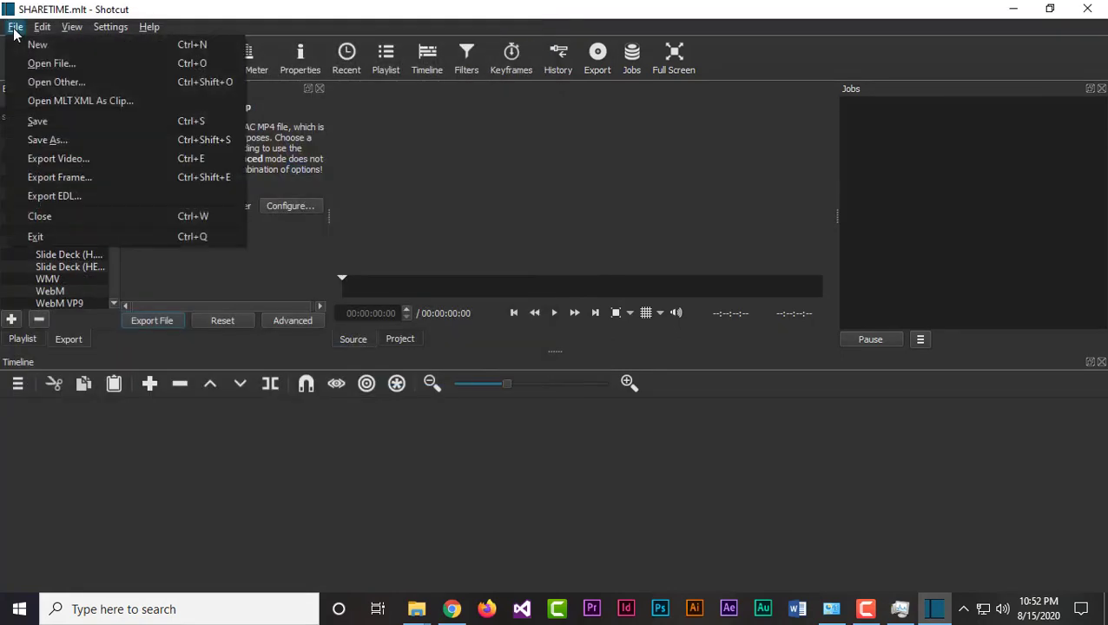
left_click(40, 64)
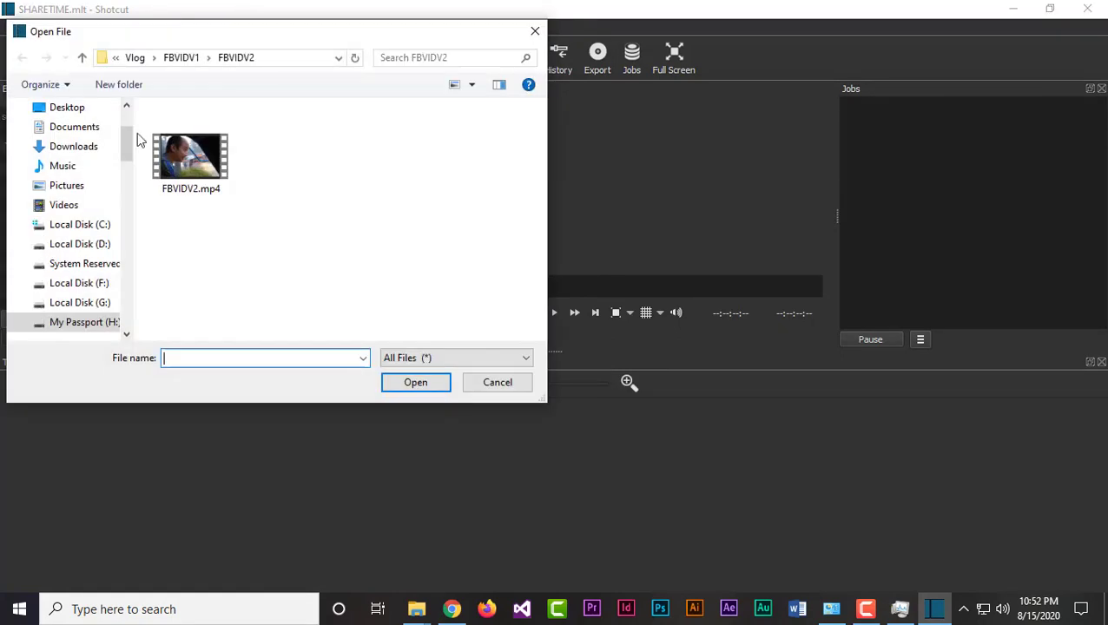
left_click(80, 108)
scroll(326, 238, "down", 3)
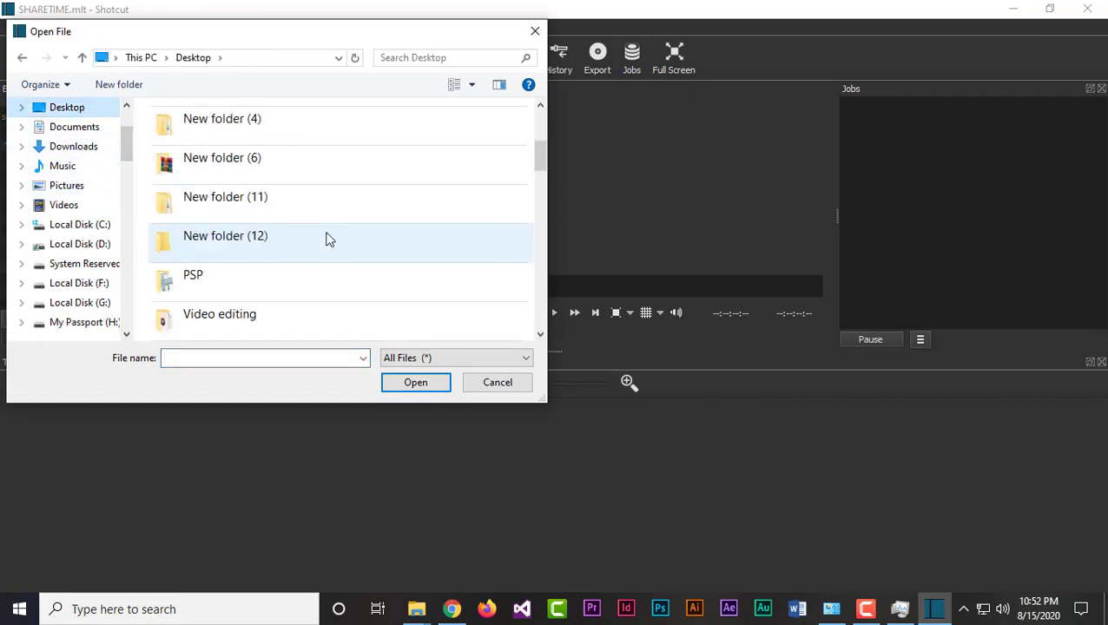
scroll(326, 238, "down", 5)
scroll(327, 238, "up", 7)
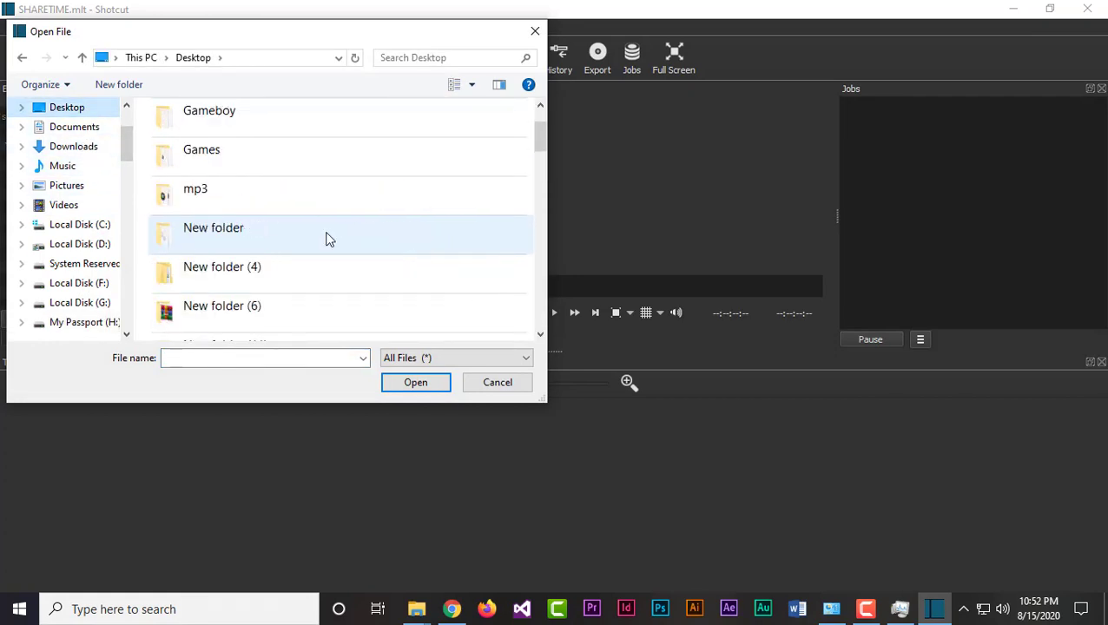
scroll(324, 239, "down", 1)
scroll(321, 242, "up", 2)
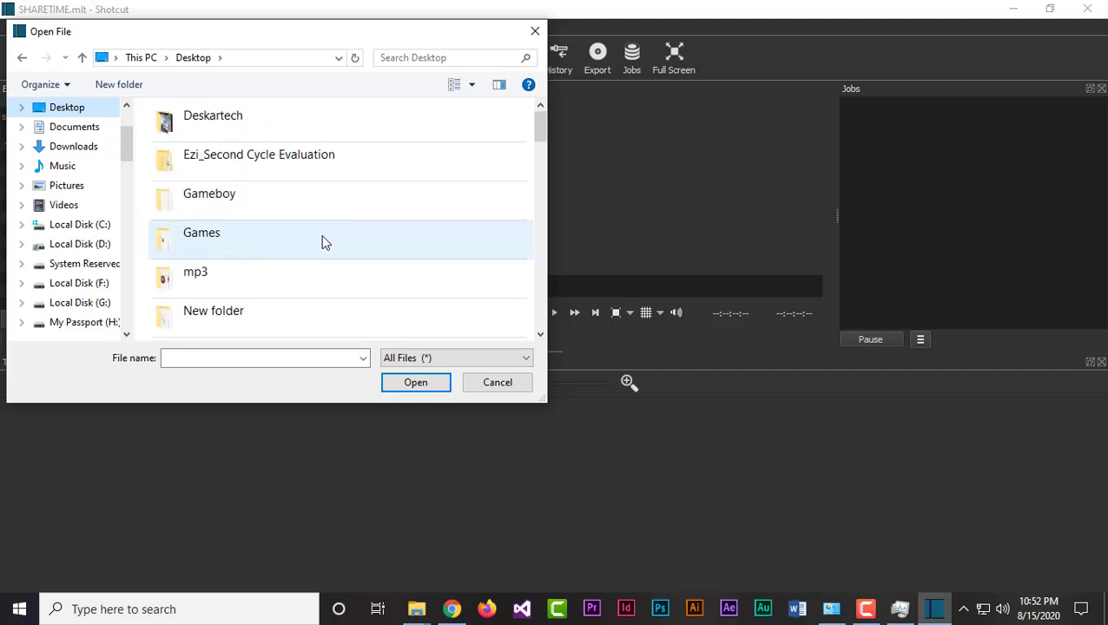
scroll(321, 241, "down", 4)
scroll(321, 241, "up", 1)
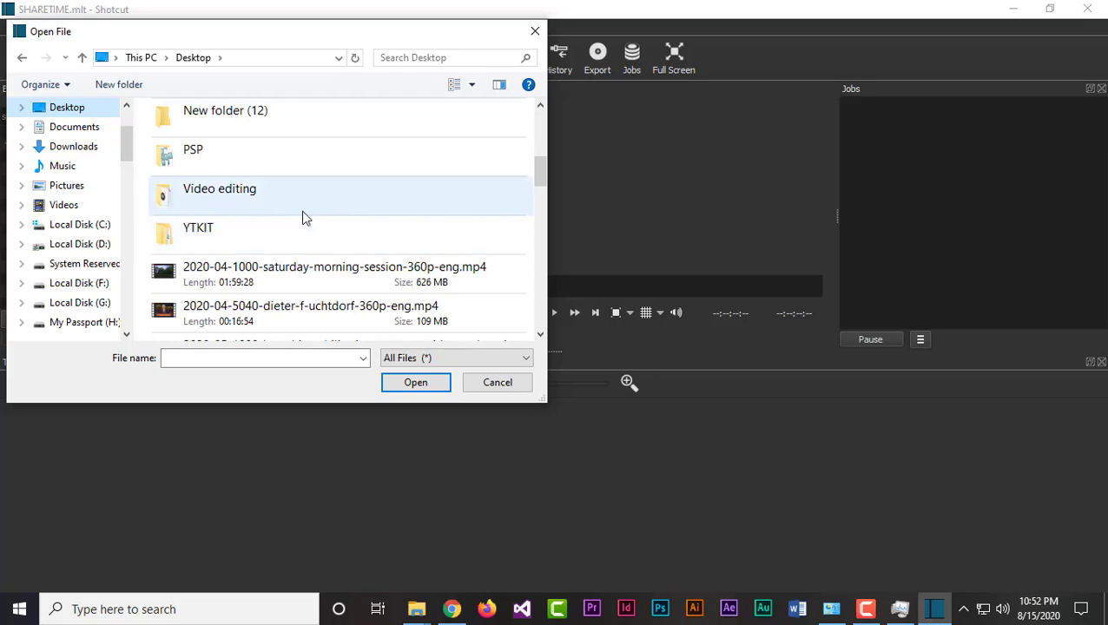
double_click(305, 217)
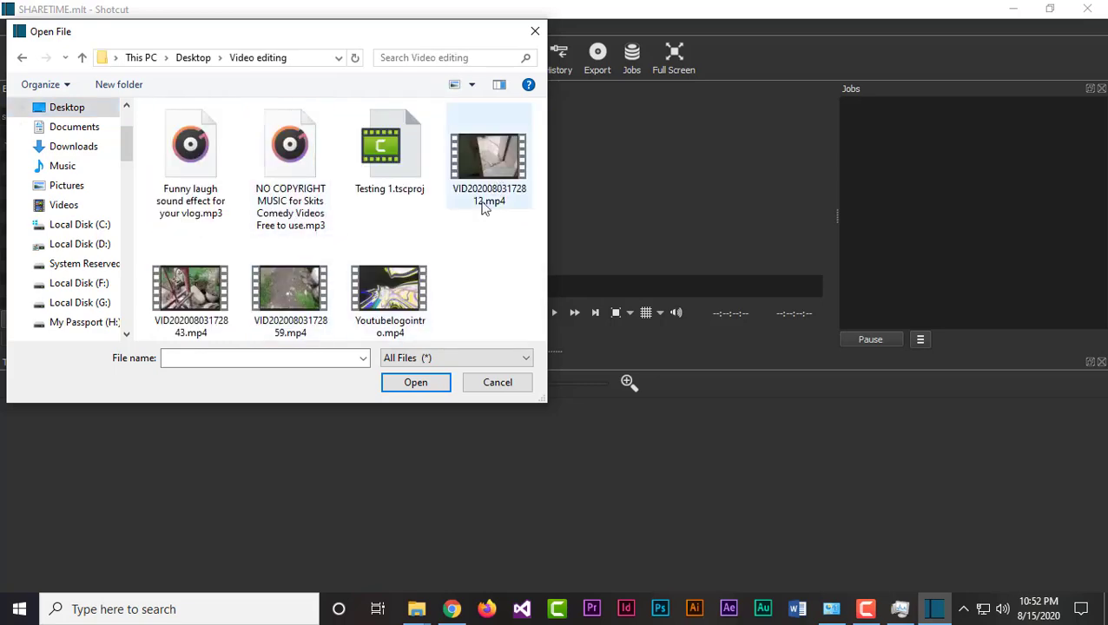
double_click(364, 294)
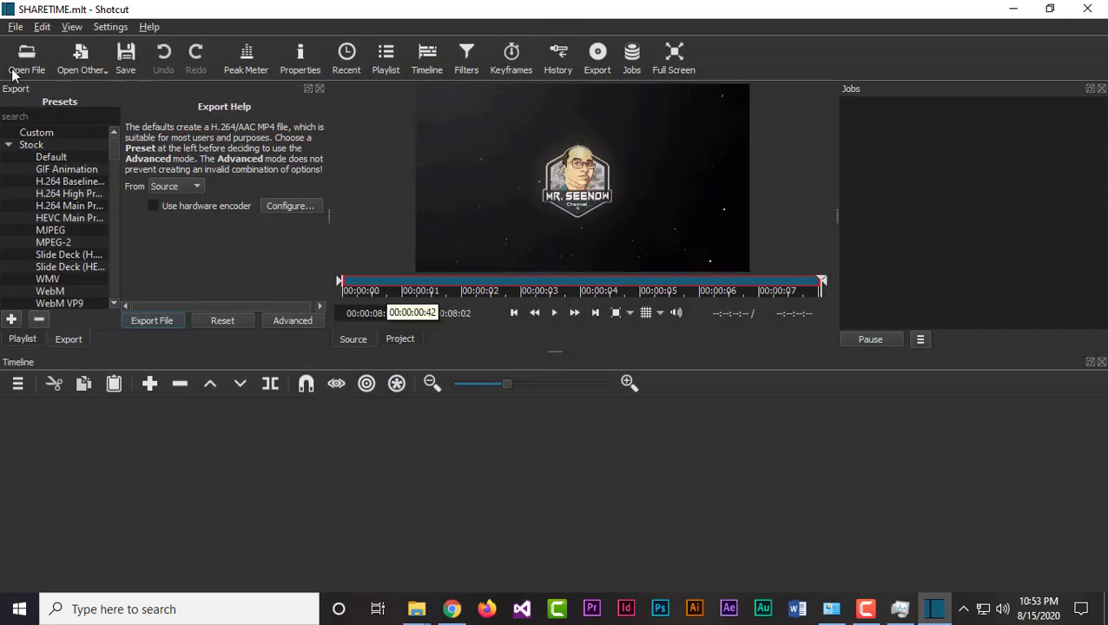
Step: Add the opened intro clip to the playlist
left_click(17, 30)
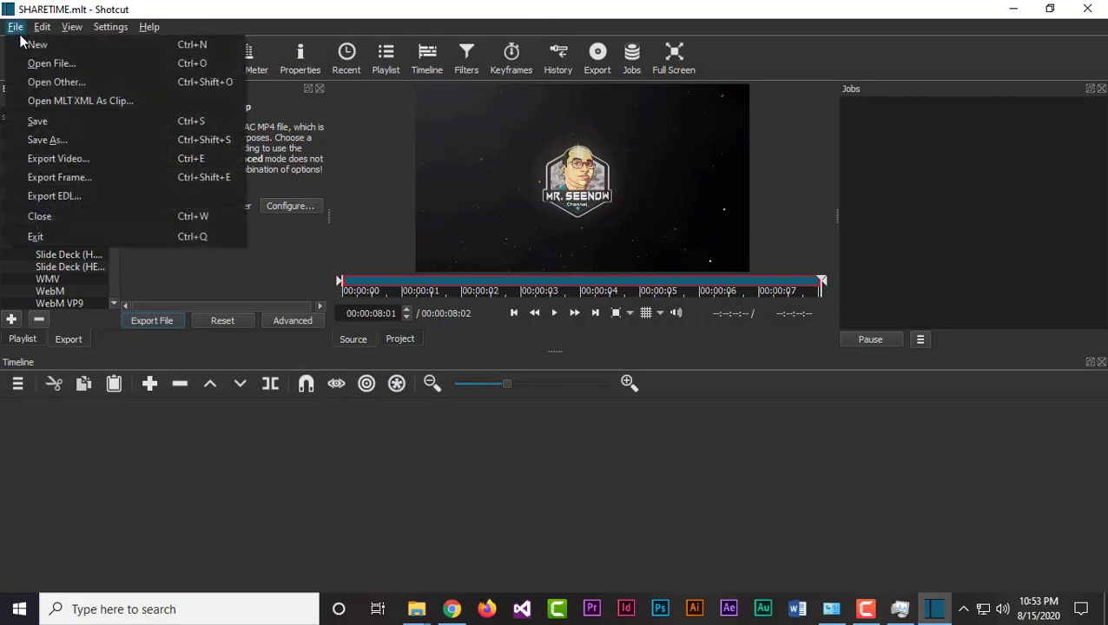
left_click(16, 29)
key("a")
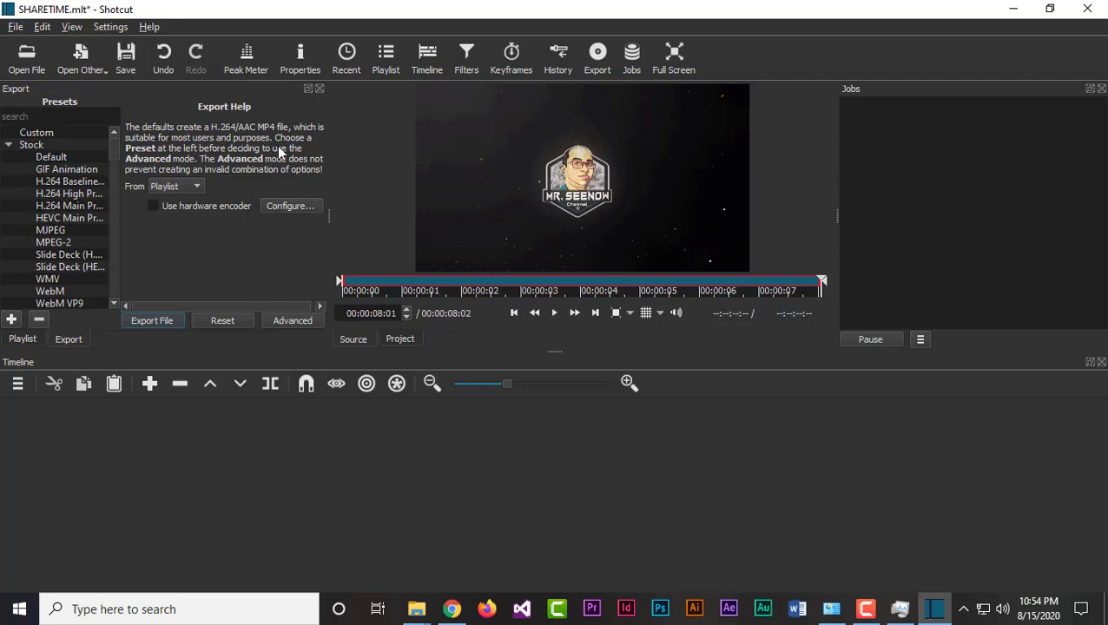
left_click(15, 27)
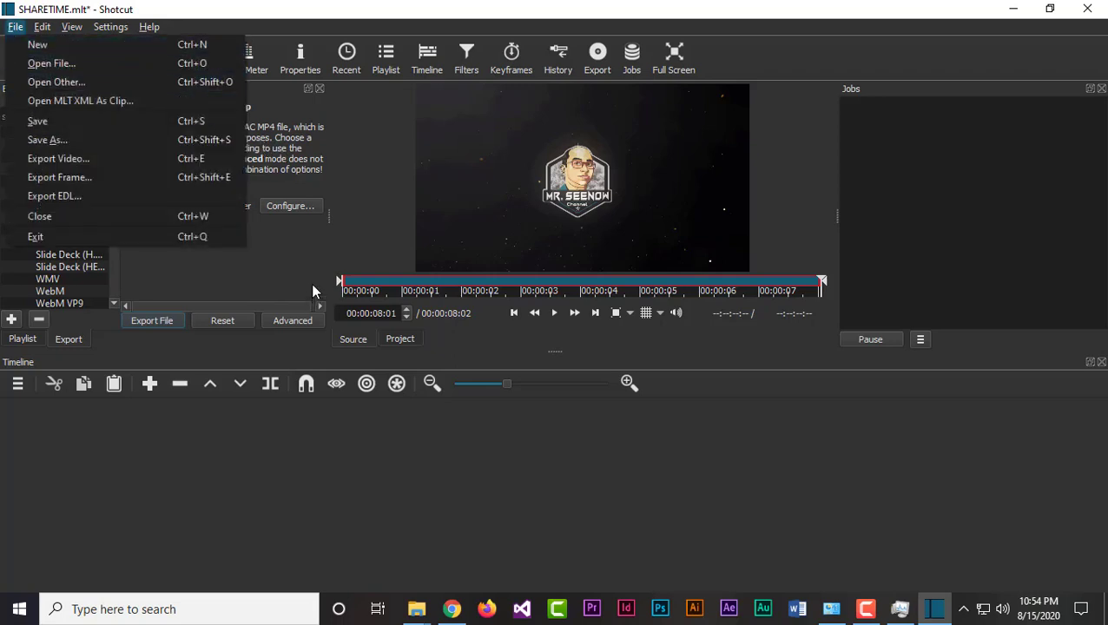
left_click(374, 243)
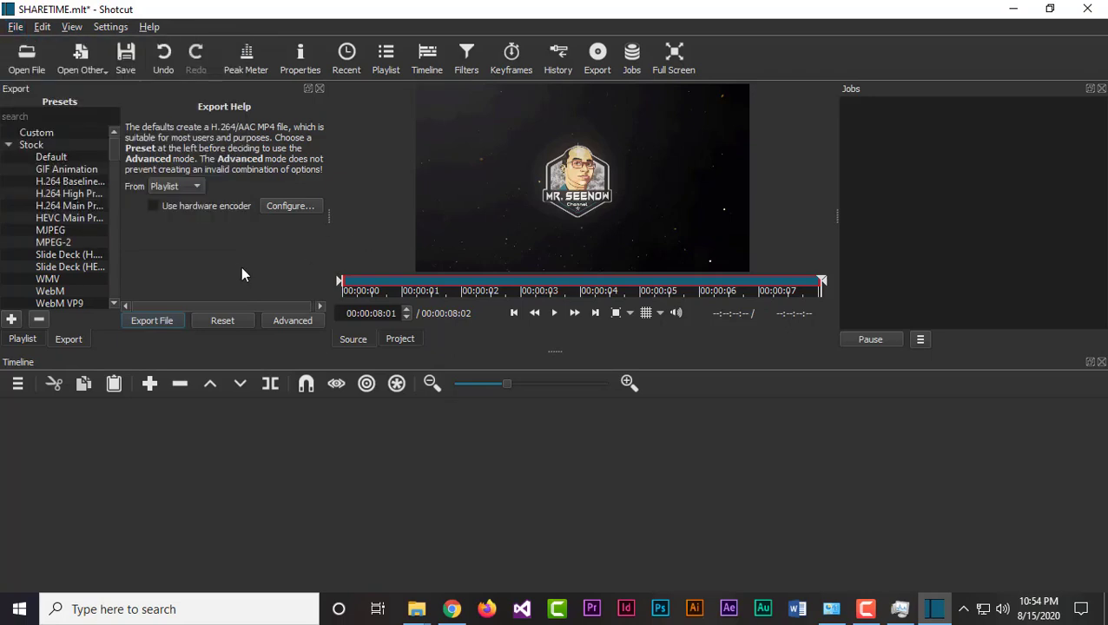
Step: Show the playlist, add the intro clip to it a second time and select the first copy
left_click(21, 339)
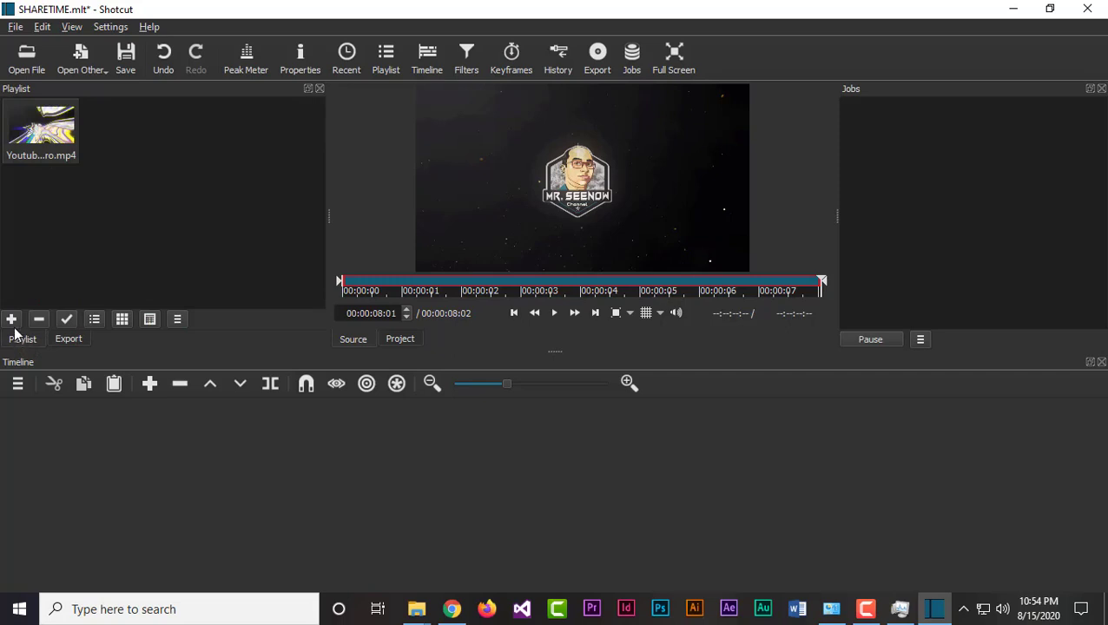
left_click(11, 321)
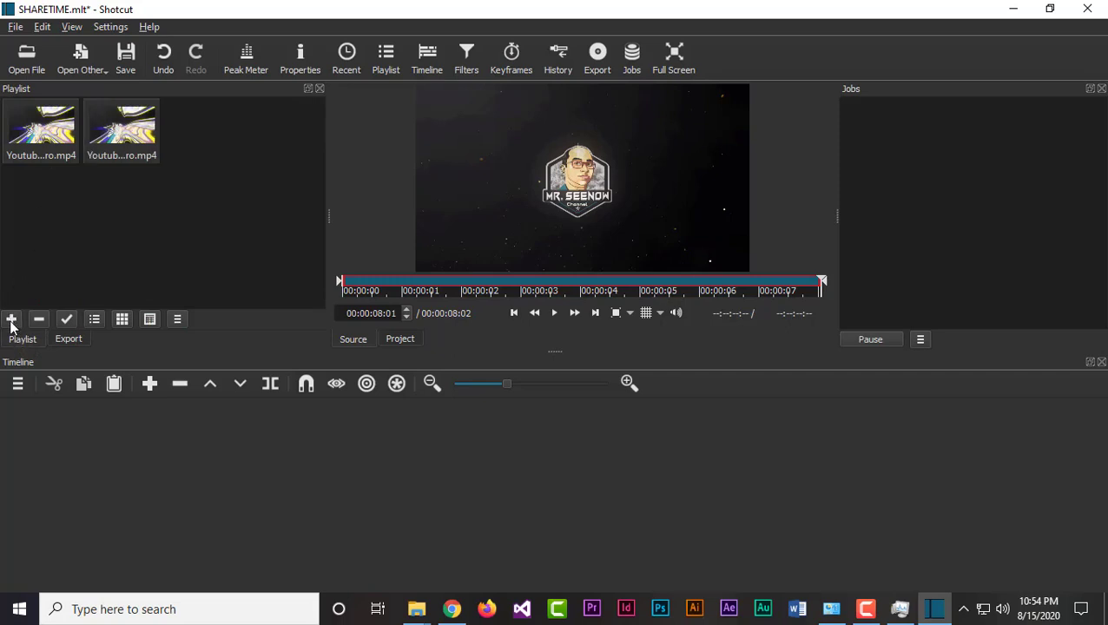
left_click(35, 132)
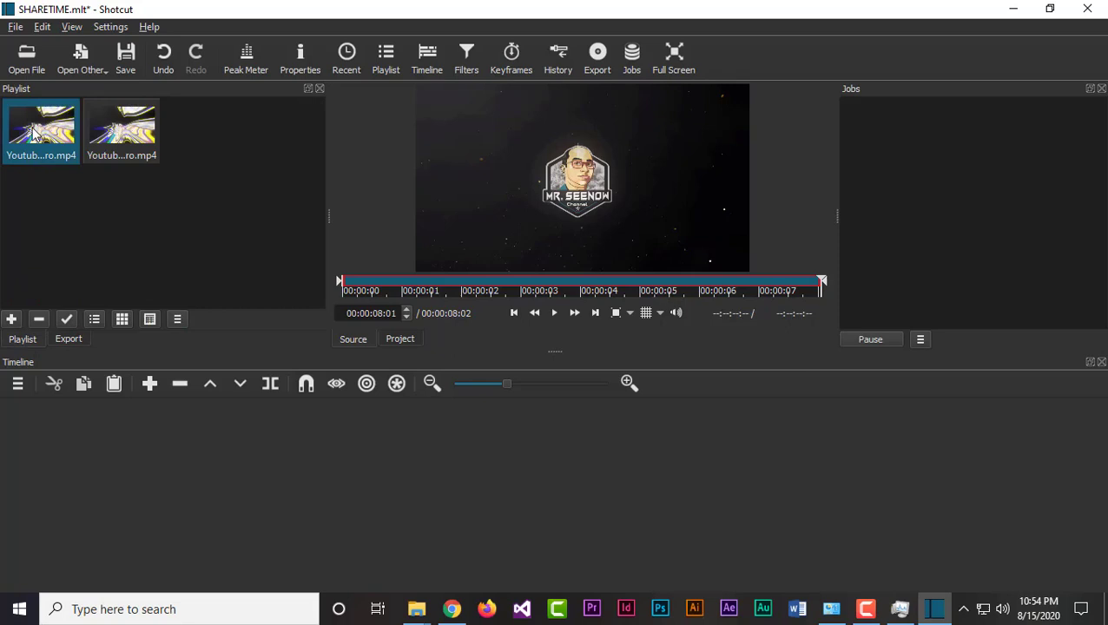
Step: Remove the duplicate intro clip from the playlist and place the remaining Youtubelogointro.mp4 at the start of the timeline
left_click(39, 321)
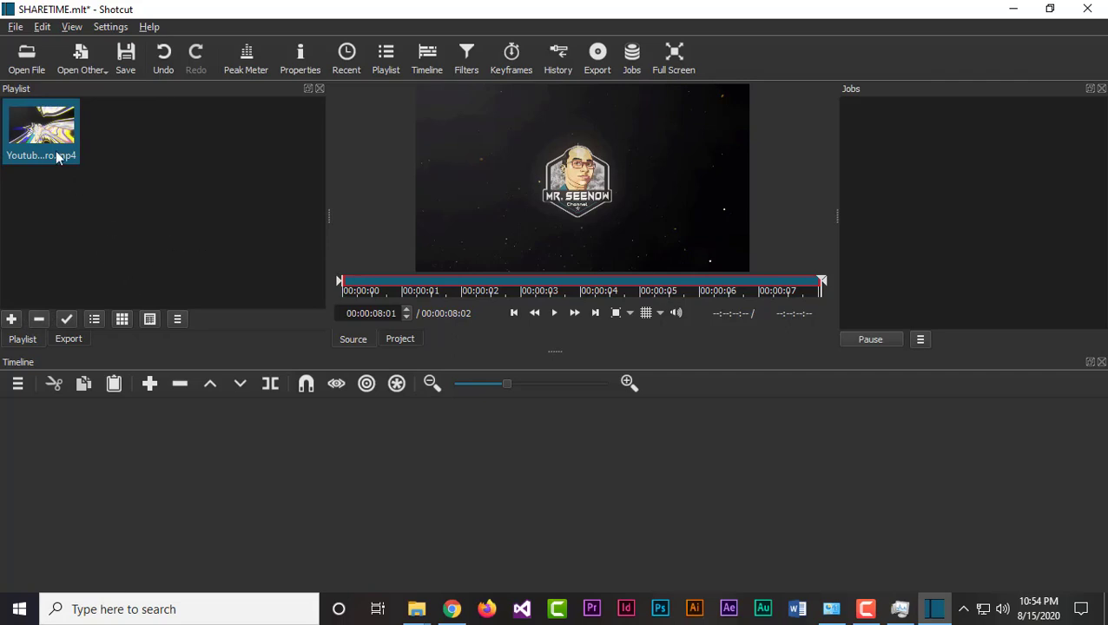
left_click_drag(48, 137, 276, 450)
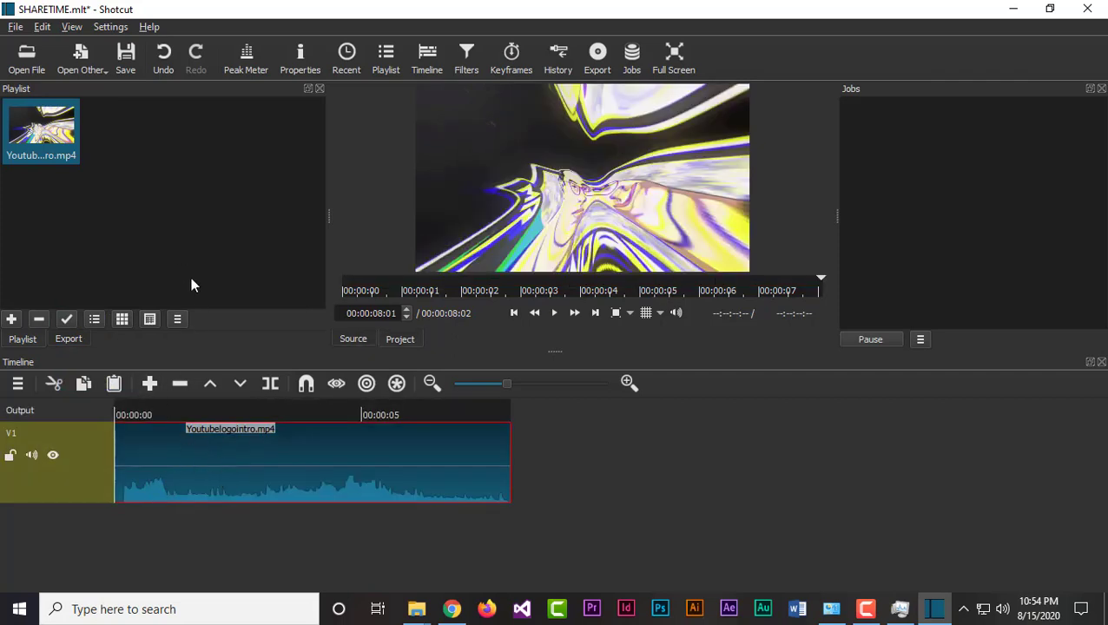
Step: Open VID20200803172812.mp4 from the Video editing folder and add it to the playlist
left_click(15, 27)
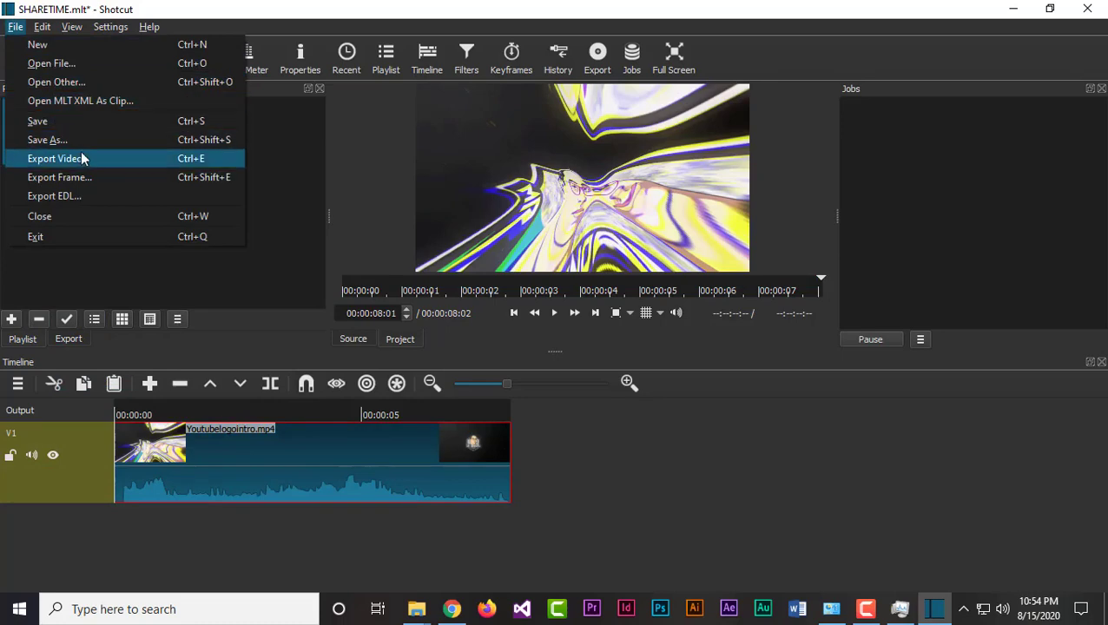
left_click(76, 66)
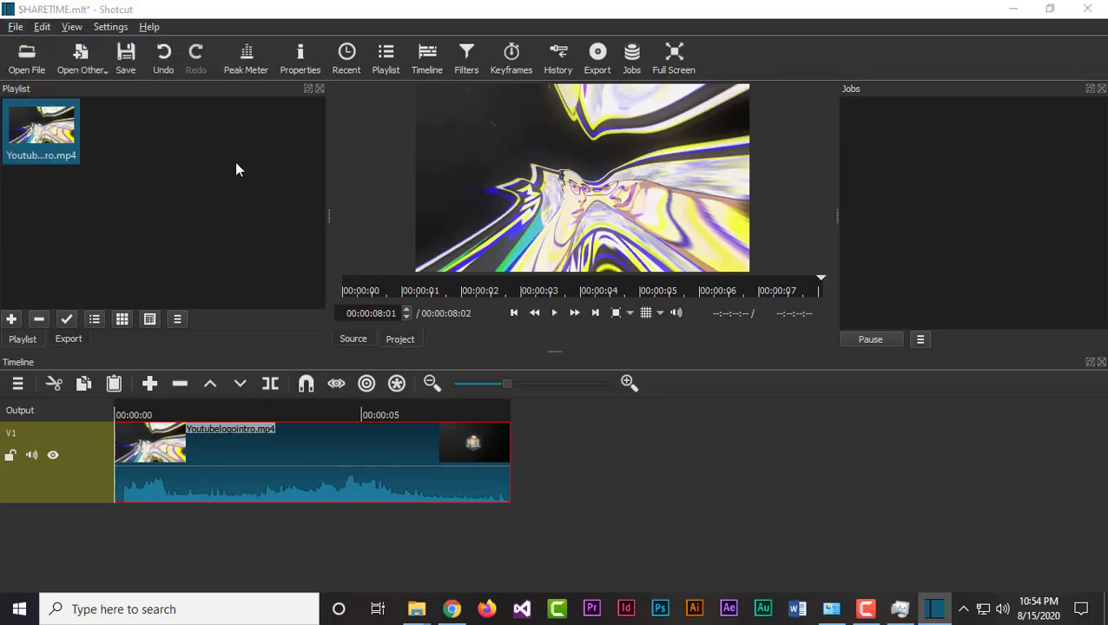
double_click(447, 183)
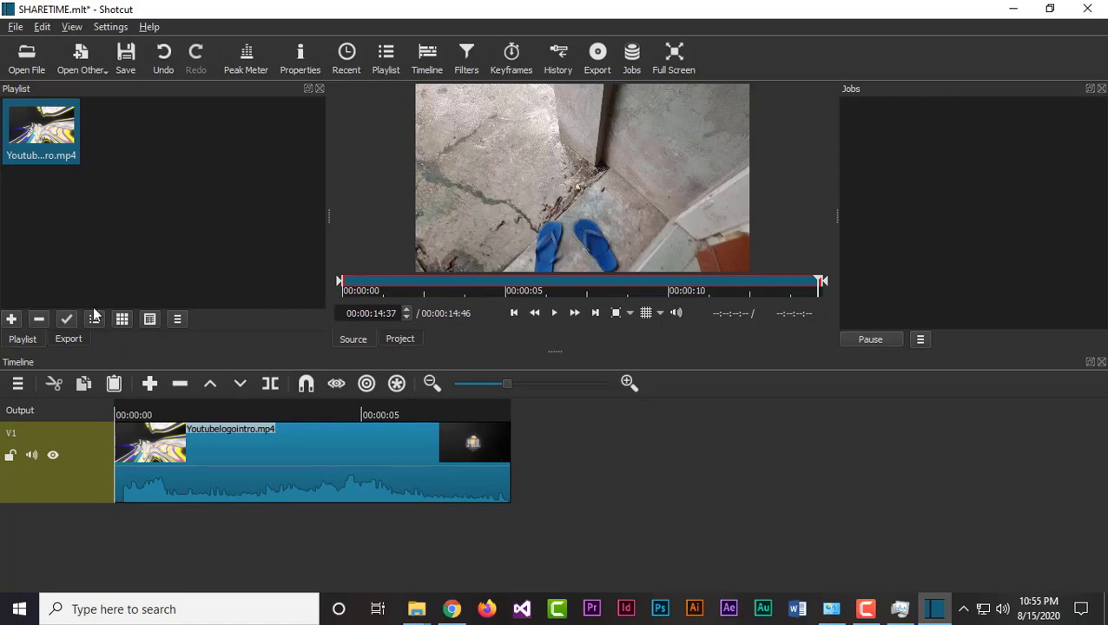
left_click(11, 321)
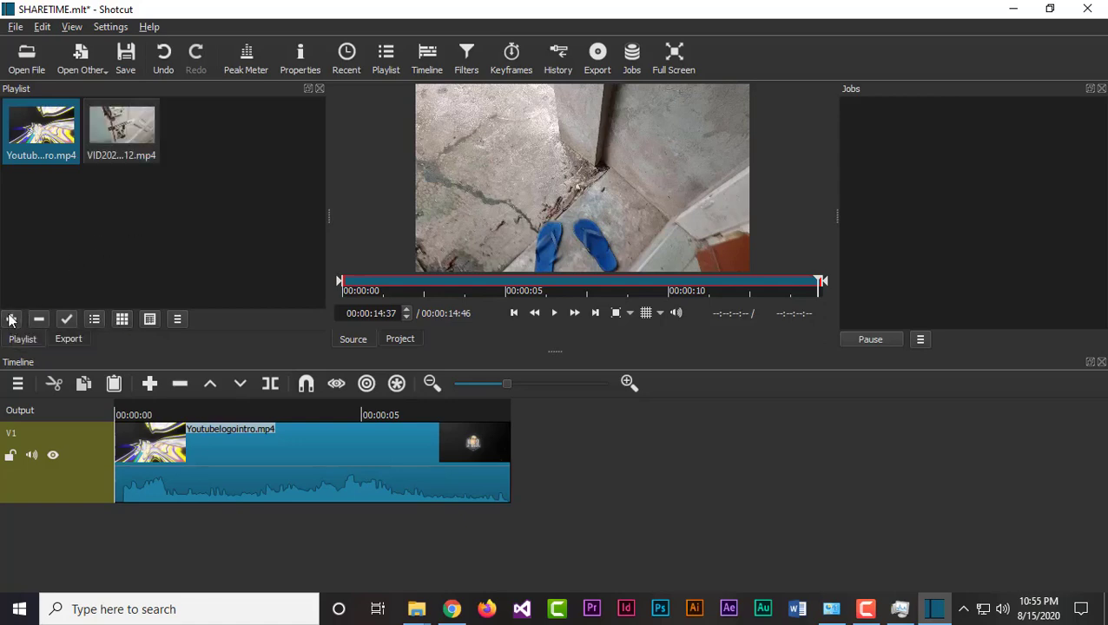
Step: Add a second video track and place VID20200803172812.mp4 on it, starting where the intro clip ends
left_click_drag(123, 128, 291, 552)
key("ctrl+z")
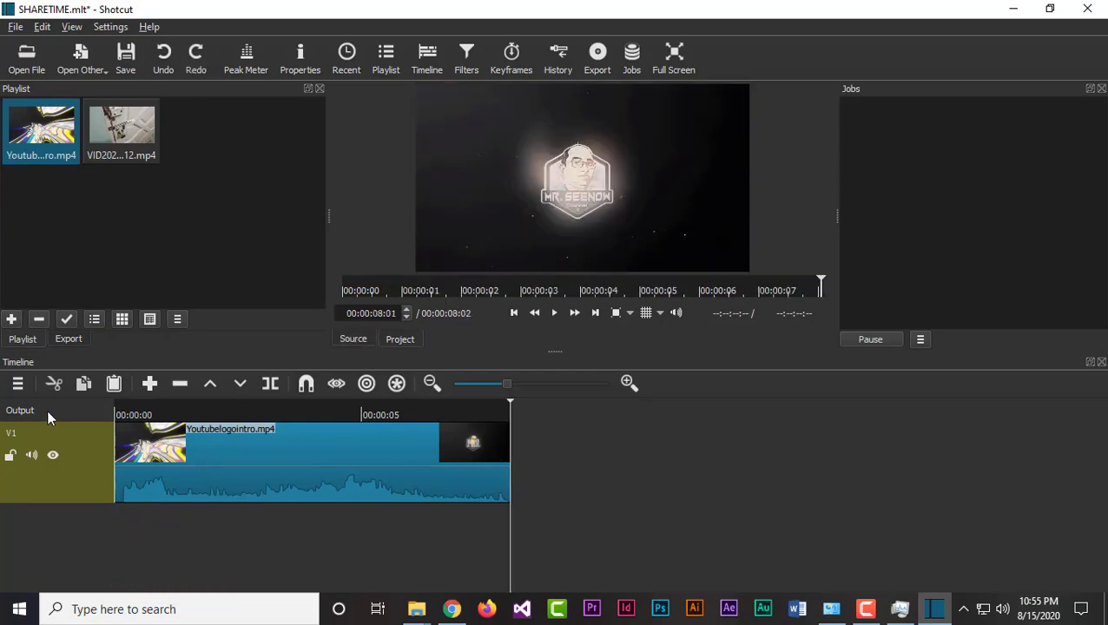
right_click(47, 410)
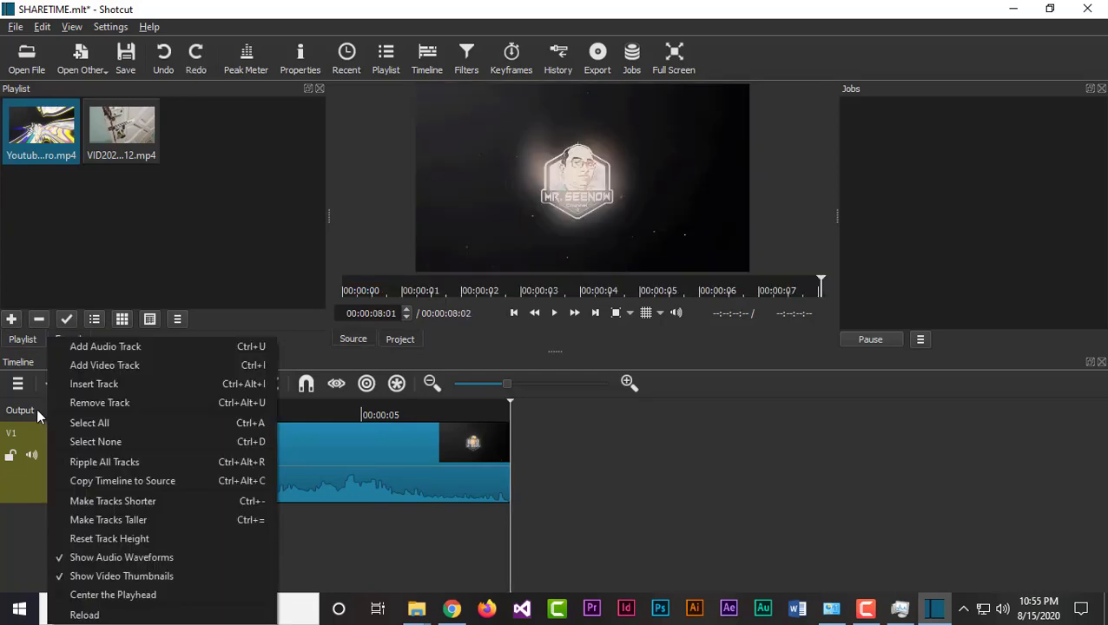
left_click(107, 365)
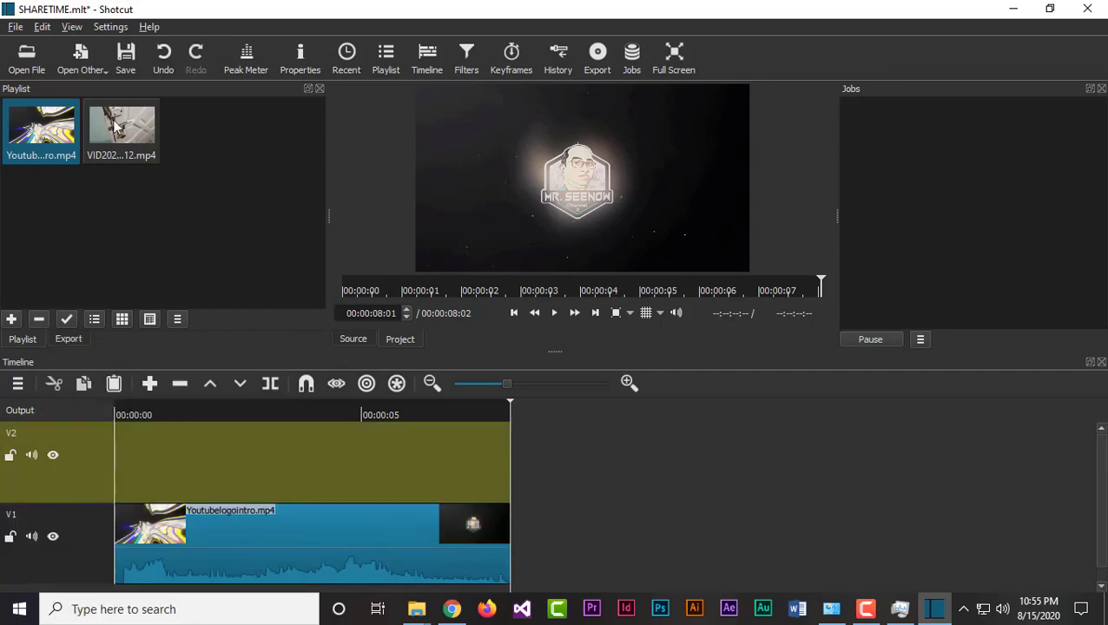
left_click_drag(116, 127, 234, 441)
left_click_drag(292, 474, 638, 487)
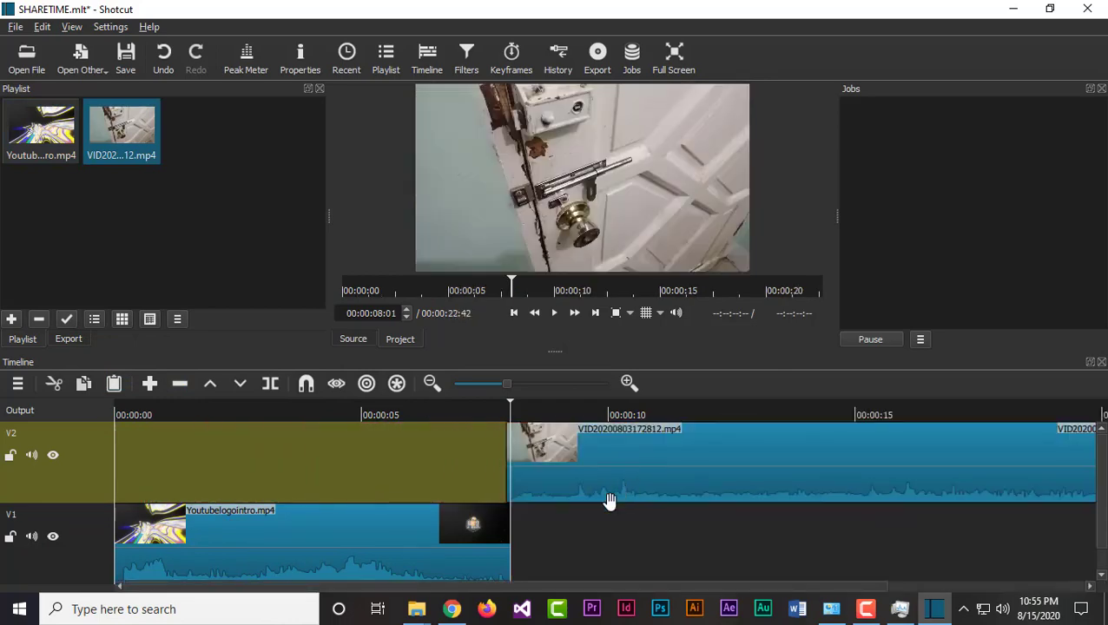
Step: Trim off the opening of the V2 clip by splitting it at 00:00:09:02, and move the rest against the intro's end
left_click(486, 408)
left_click_drag(530, 469, 525, 469)
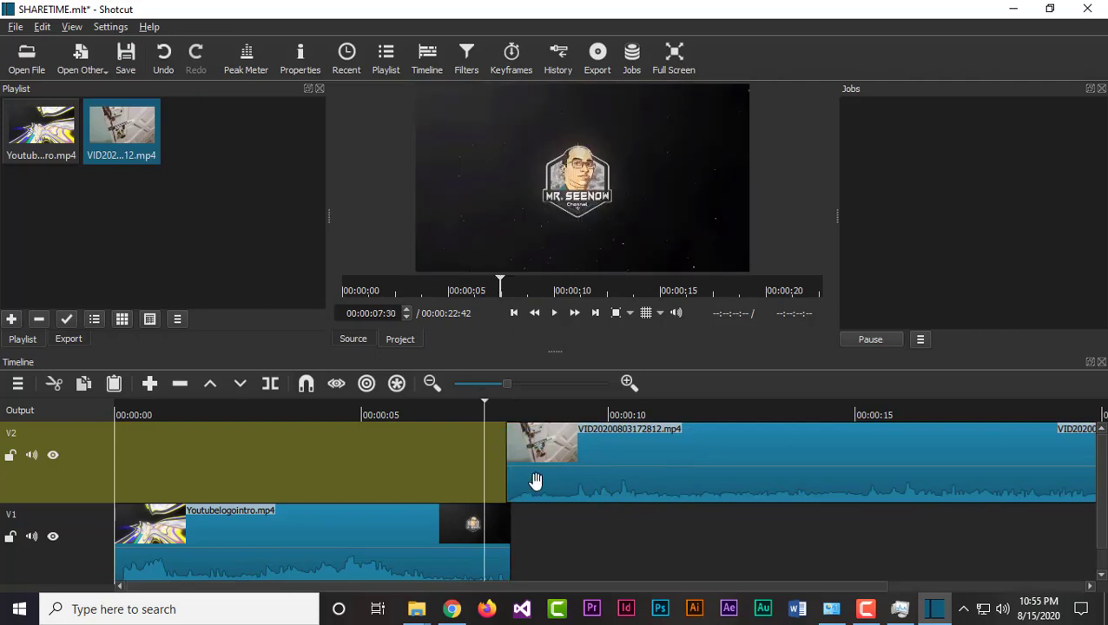
left_click(506, 408)
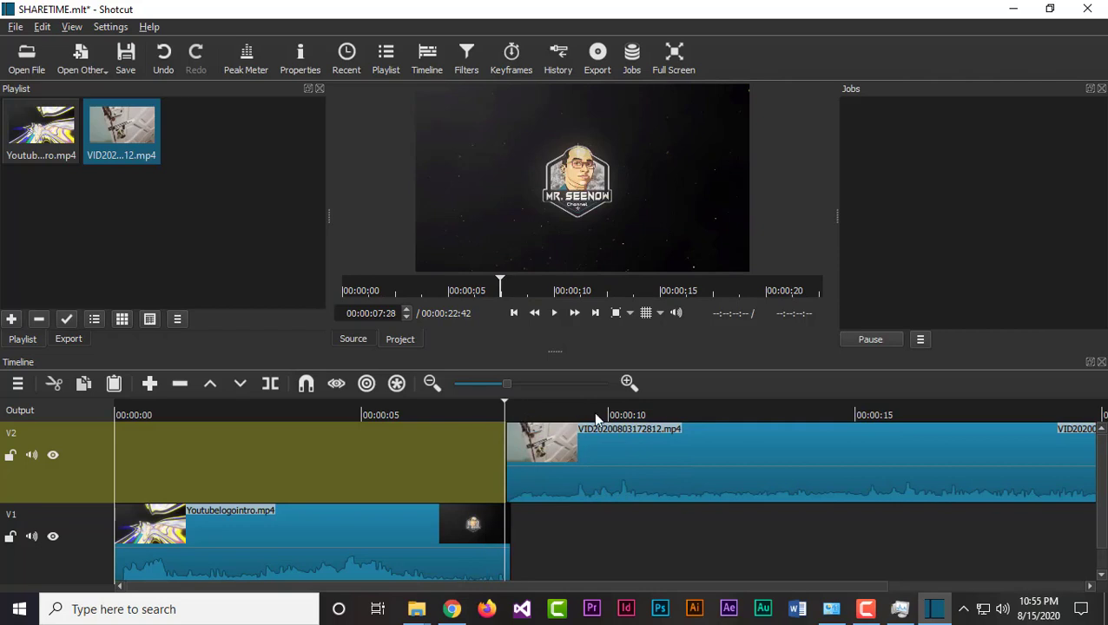
left_click(596, 415)
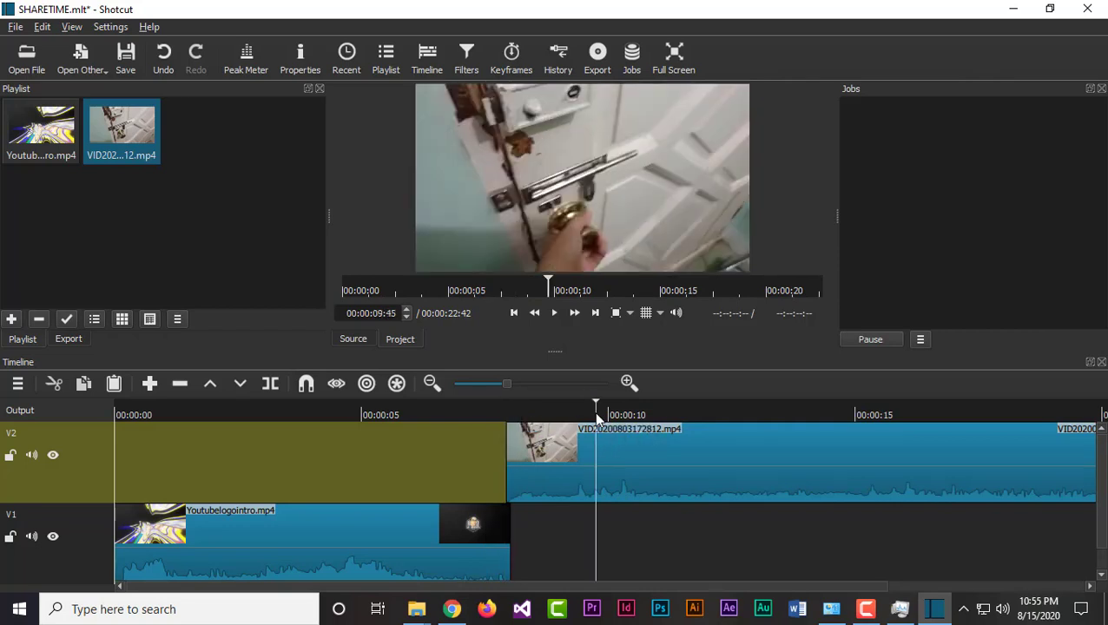
left_click(625, 411)
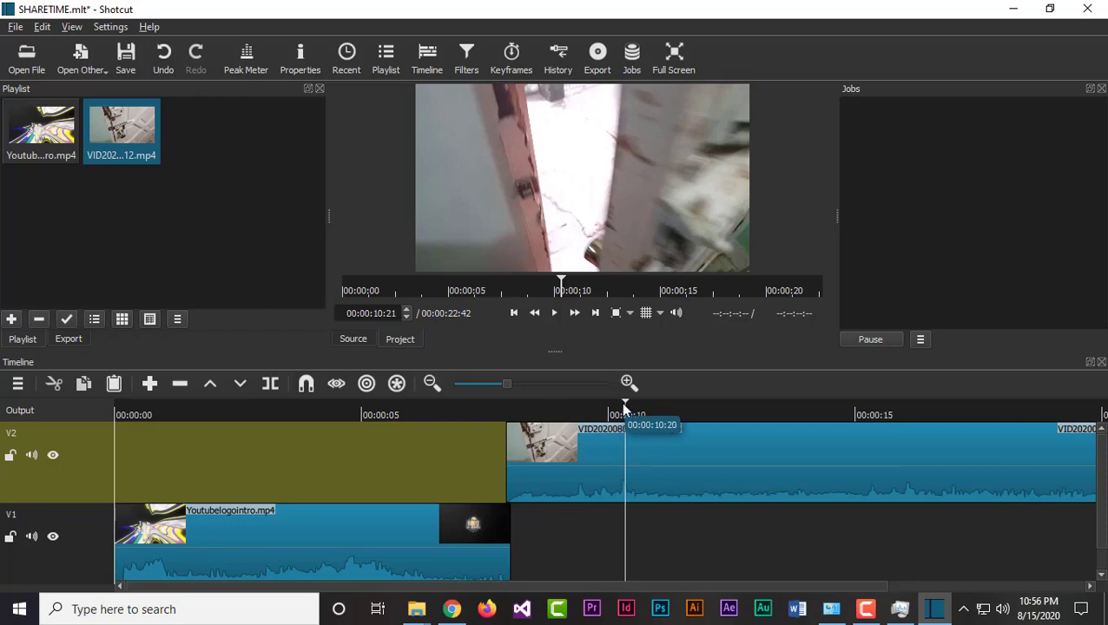
left_click_drag(623, 408, 561, 417)
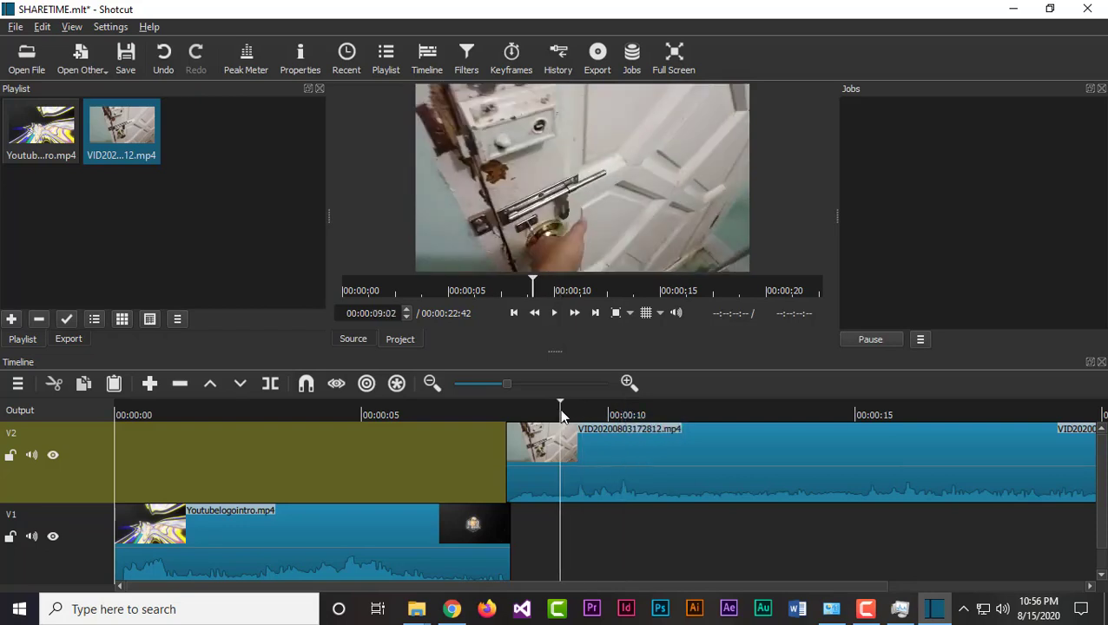
left_click(270, 382)
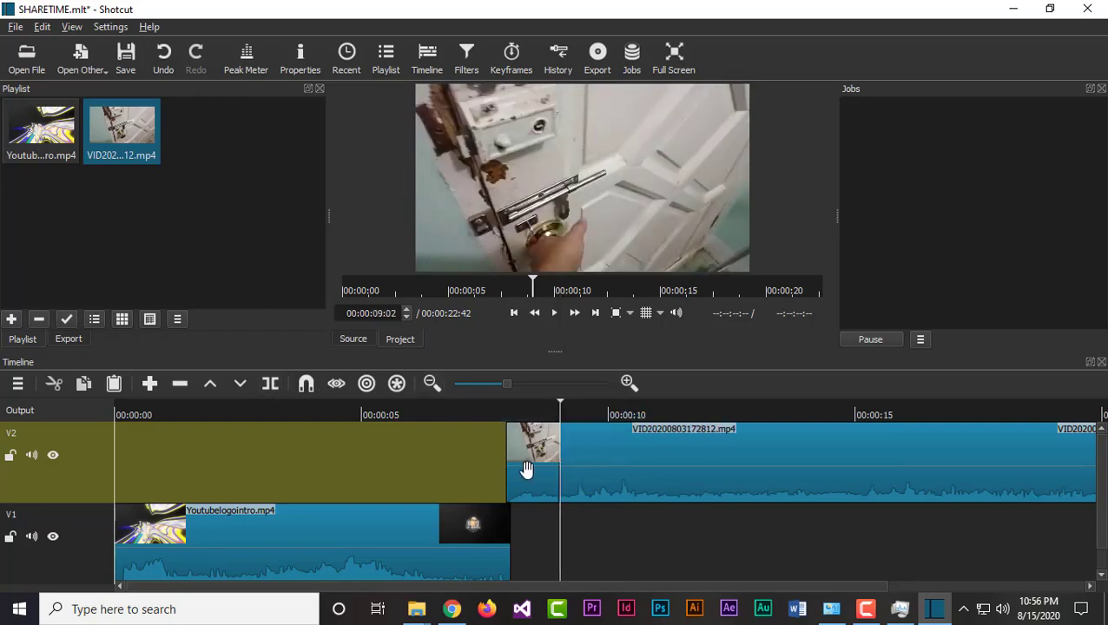
left_click(539, 485)
key("Delete")
left_click_drag(582, 487, 527, 492)
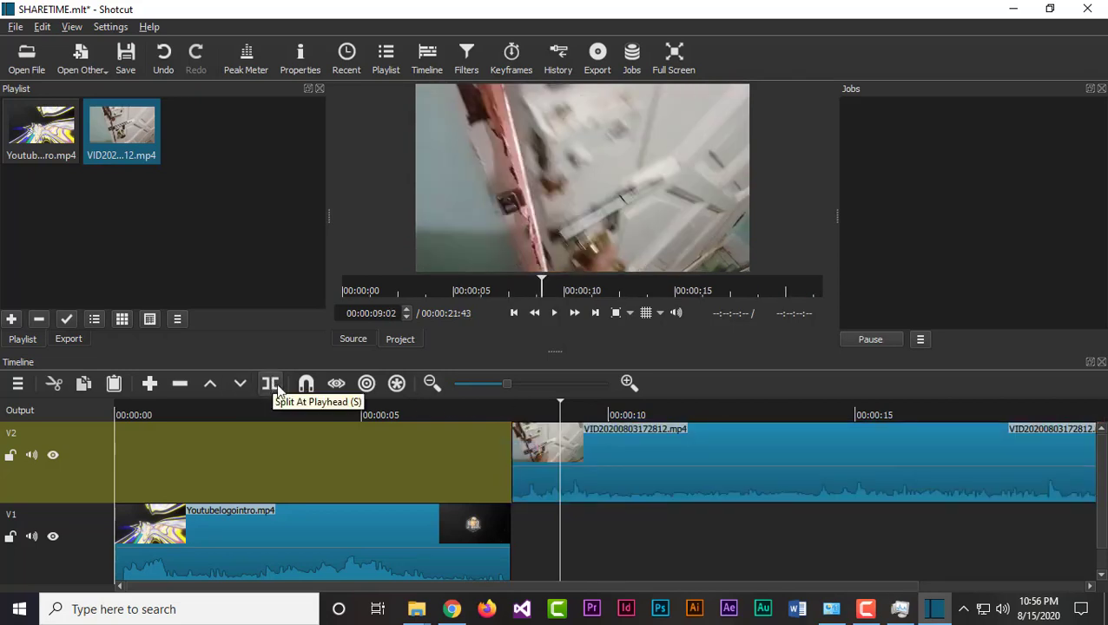
Step: Cut the section from 00:00:09:20 to 00:00:17:32 out of the V2 clip and close the gap
left_click(571, 408)
left_click(574, 411)
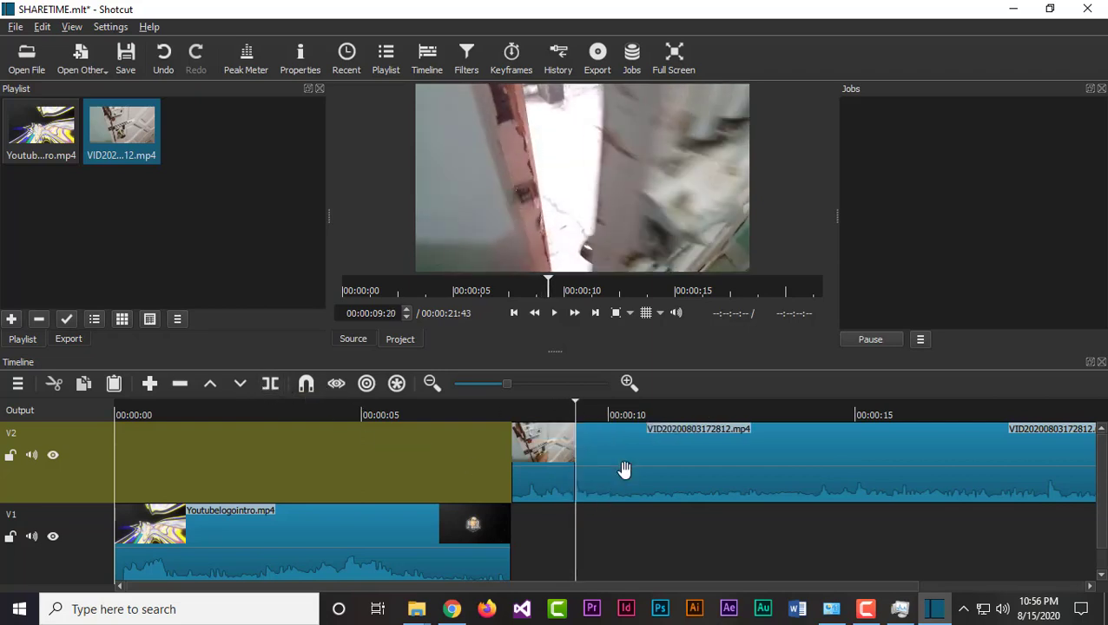
key("s")
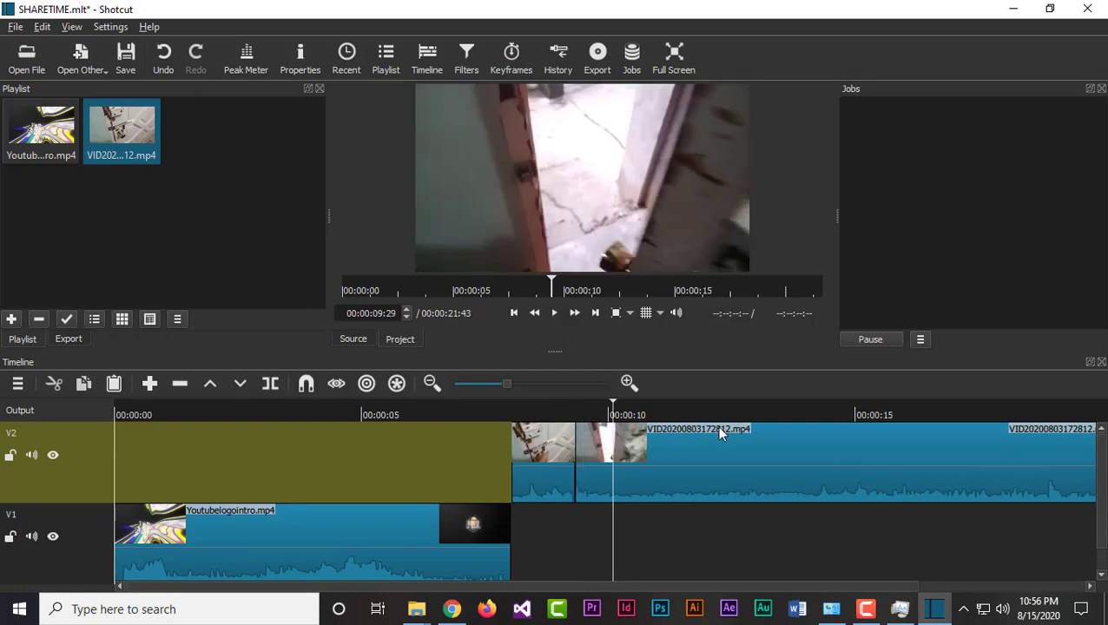
left_click(717, 426)
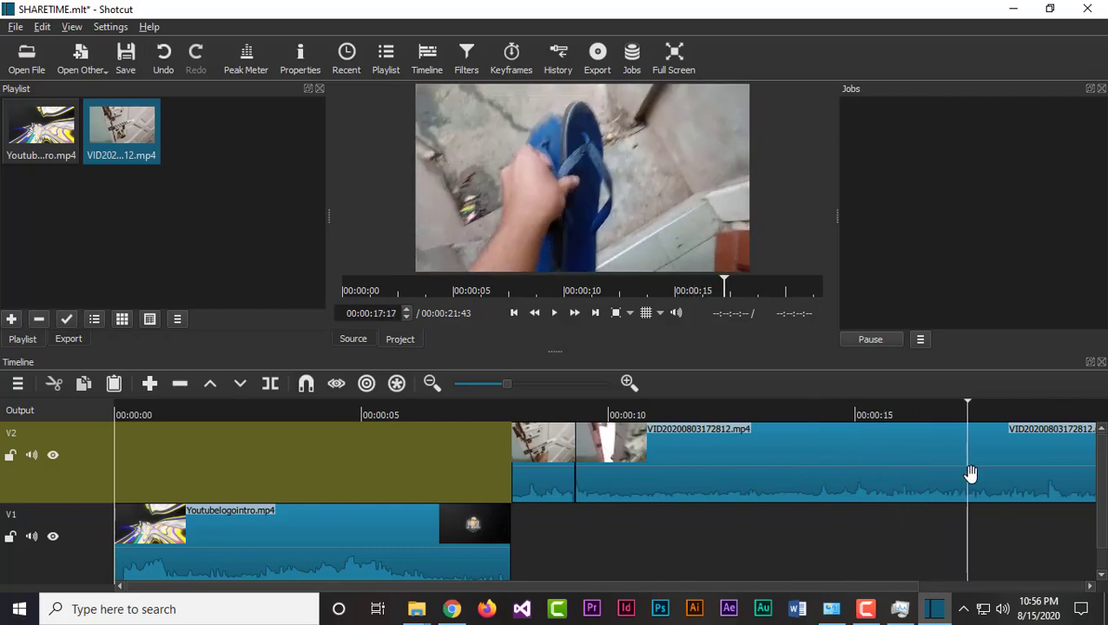
key("space")
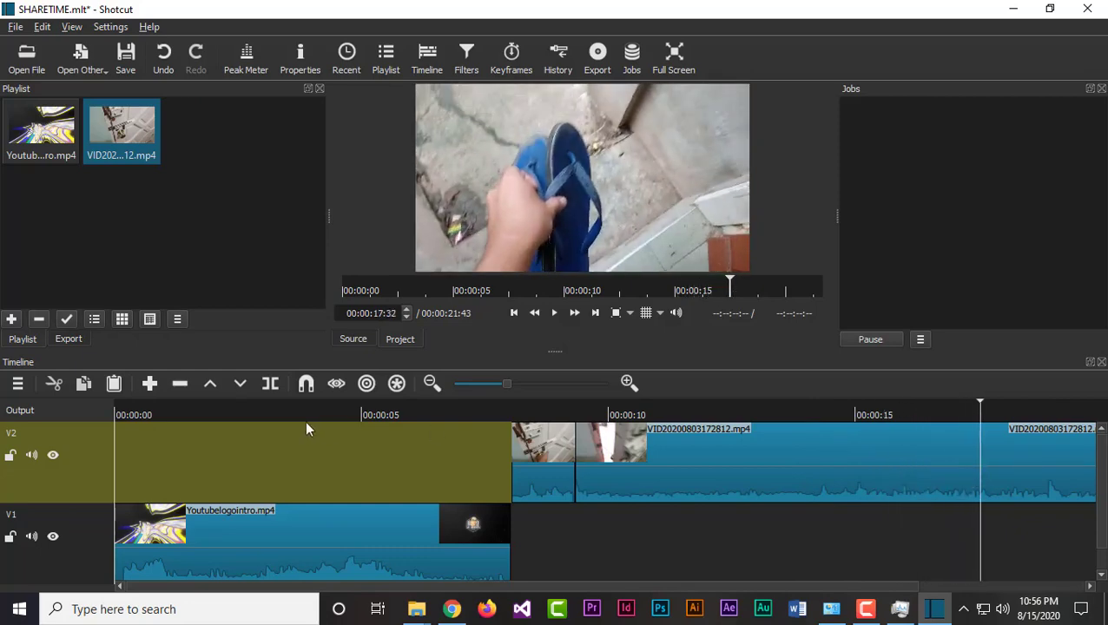
left_click(271, 384)
left_click(903, 500)
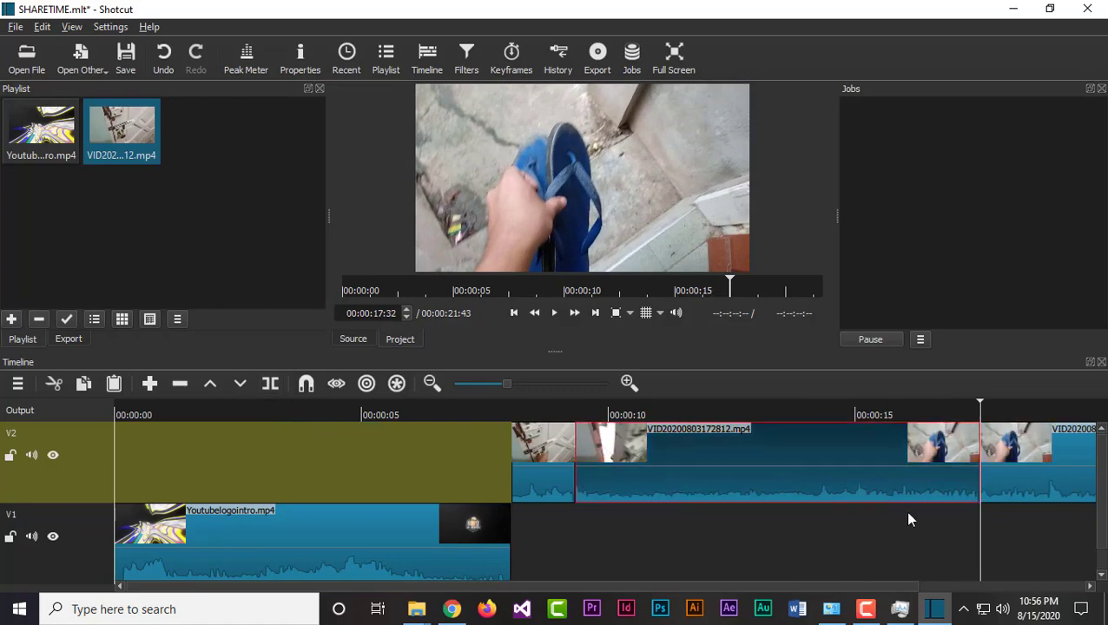
key("Delete")
left_click_drag(989, 478, 640, 414)
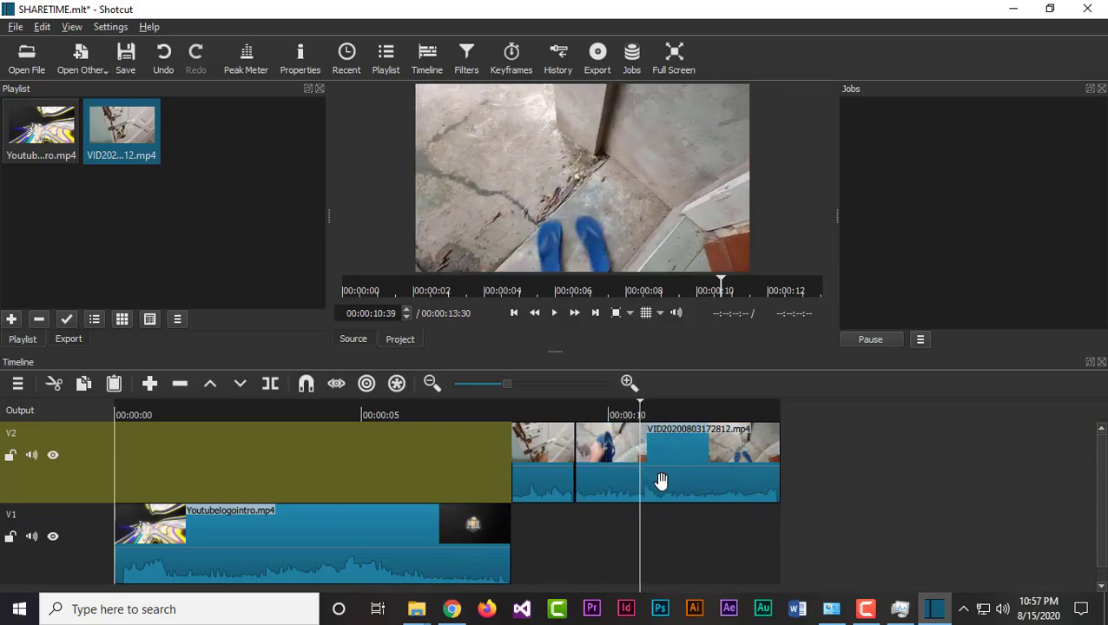
Step: Split the last V2 clip at 00:00:10:39 and delete everything after the split
left_click(270, 383)
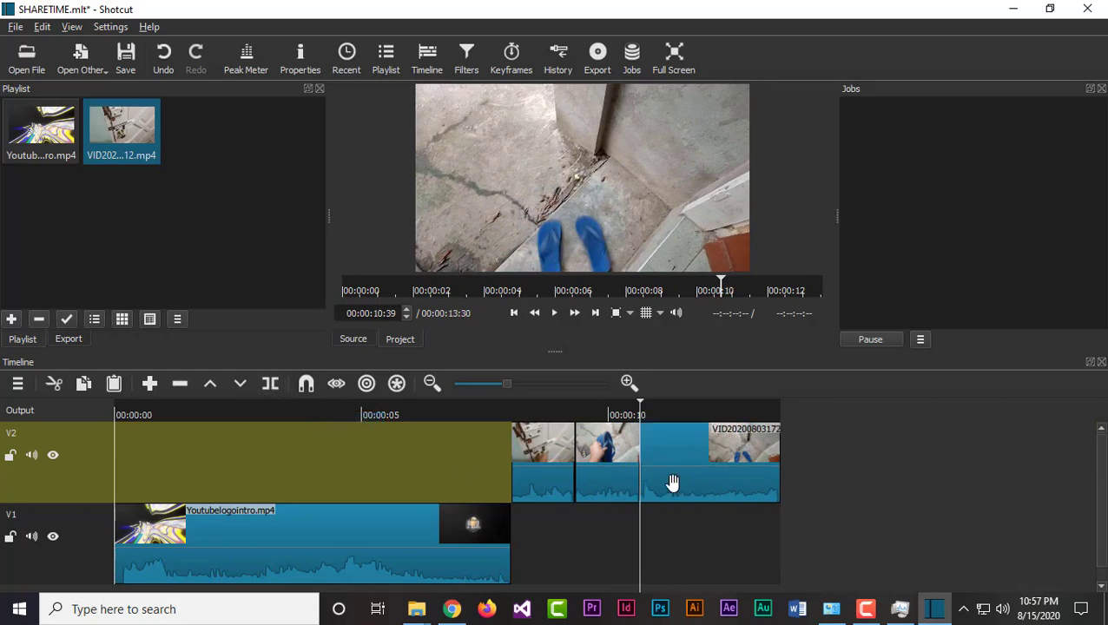
left_click(673, 483)
key("Delete")
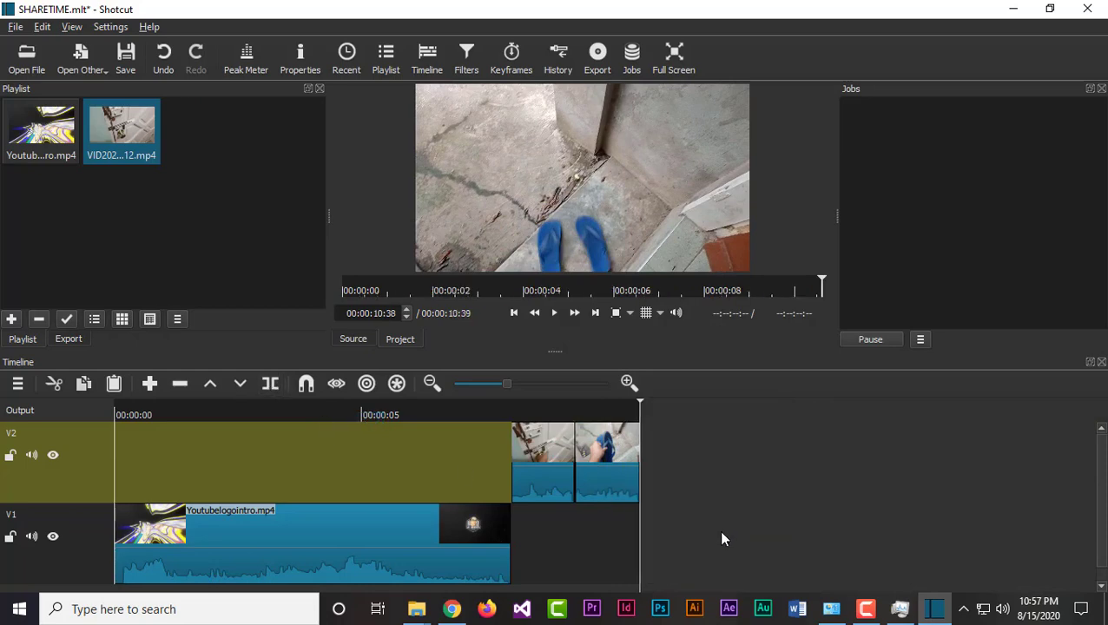
Step: Add a third video track and move the intro and both door-video clips together up one track
left_click(408, 546)
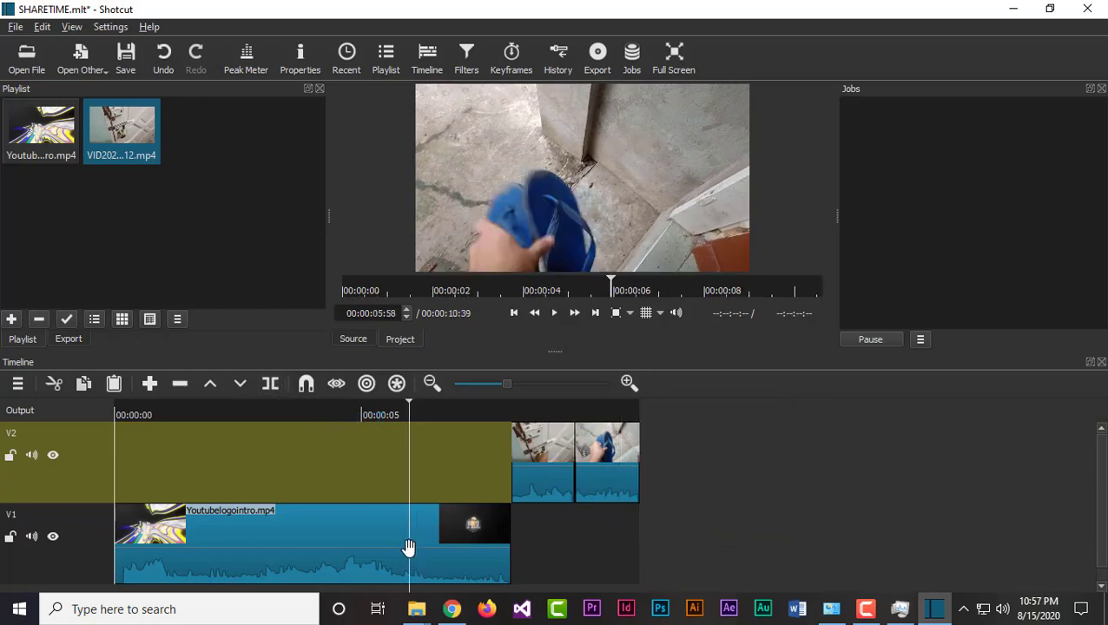
left_click(539, 484, "ctrl")
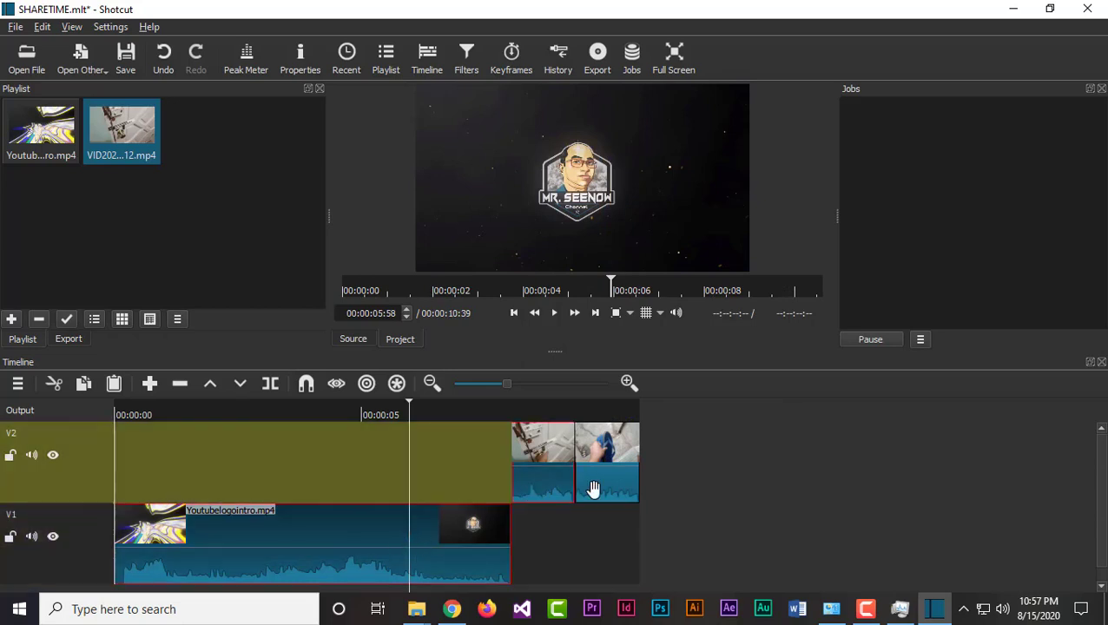
left_click(17, 384)
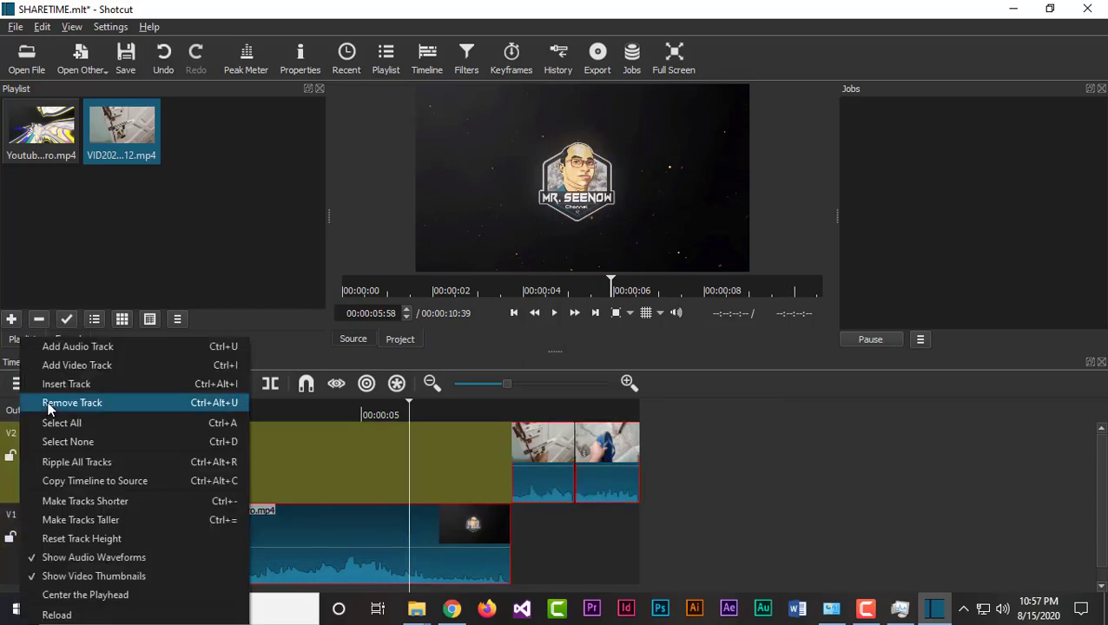
left_click(78, 365)
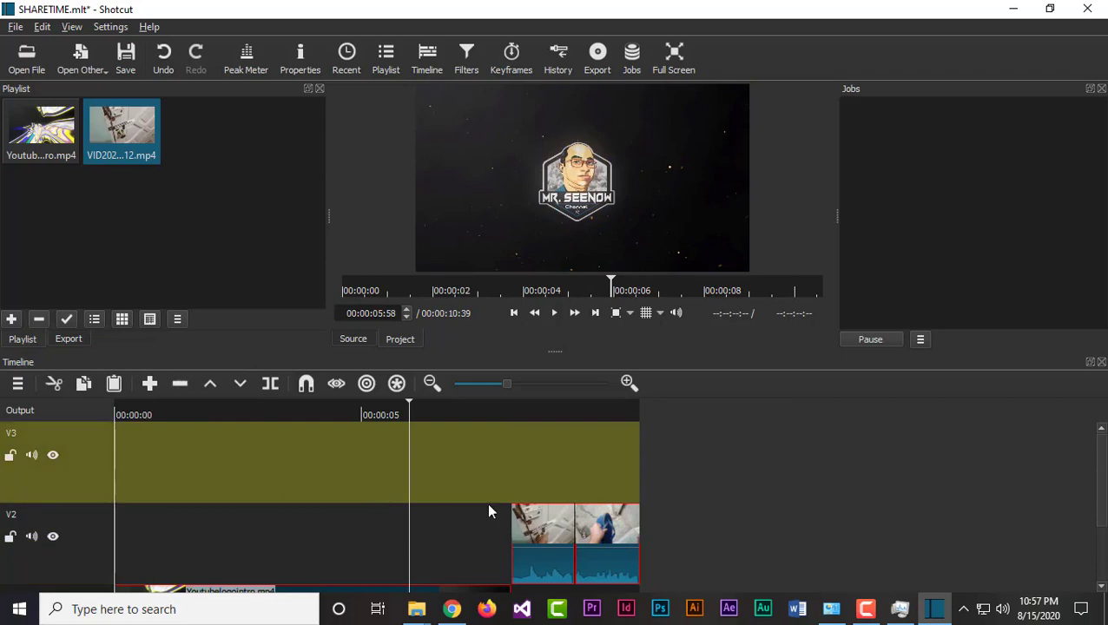
left_click_drag(529, 540, 527, 462)
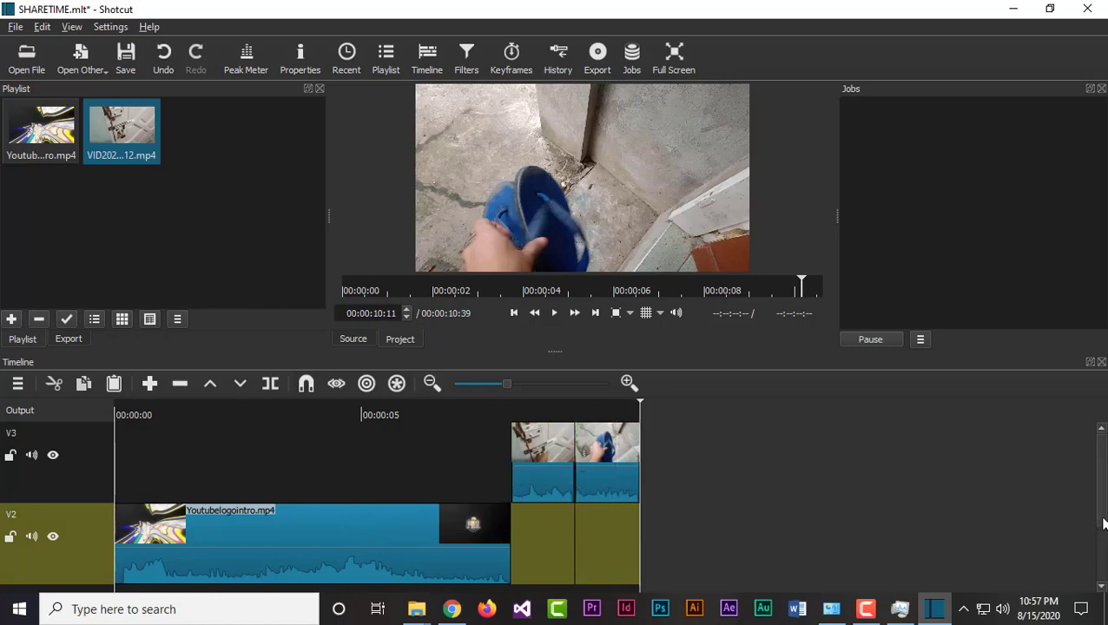
Step: Open "NO COPYRIGHT MUSIC for Skits Comedy Videos Free to use.mp3", pause its playback and add it to the playlist
left_click_drag(1100, 520, 1098, 575)
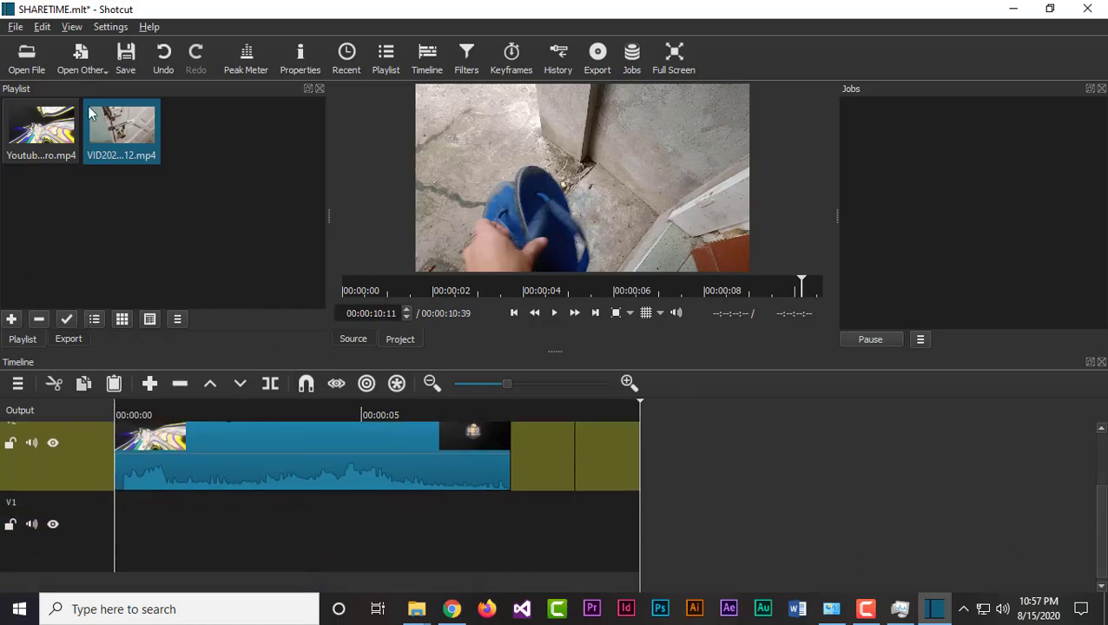
left_click(13, 28)
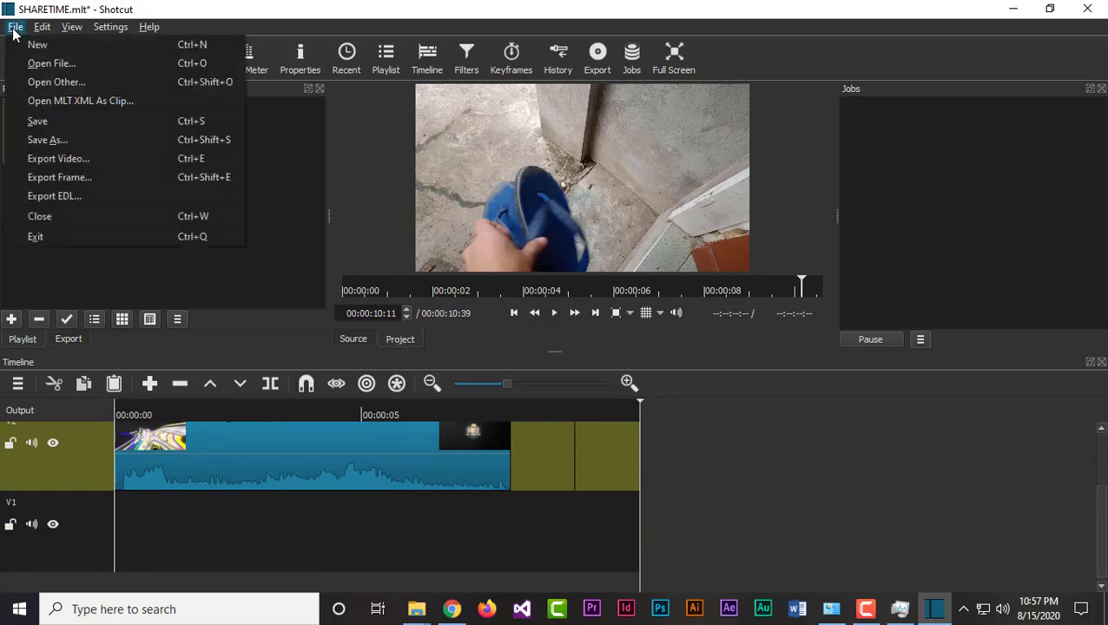
left_click(51, 64)
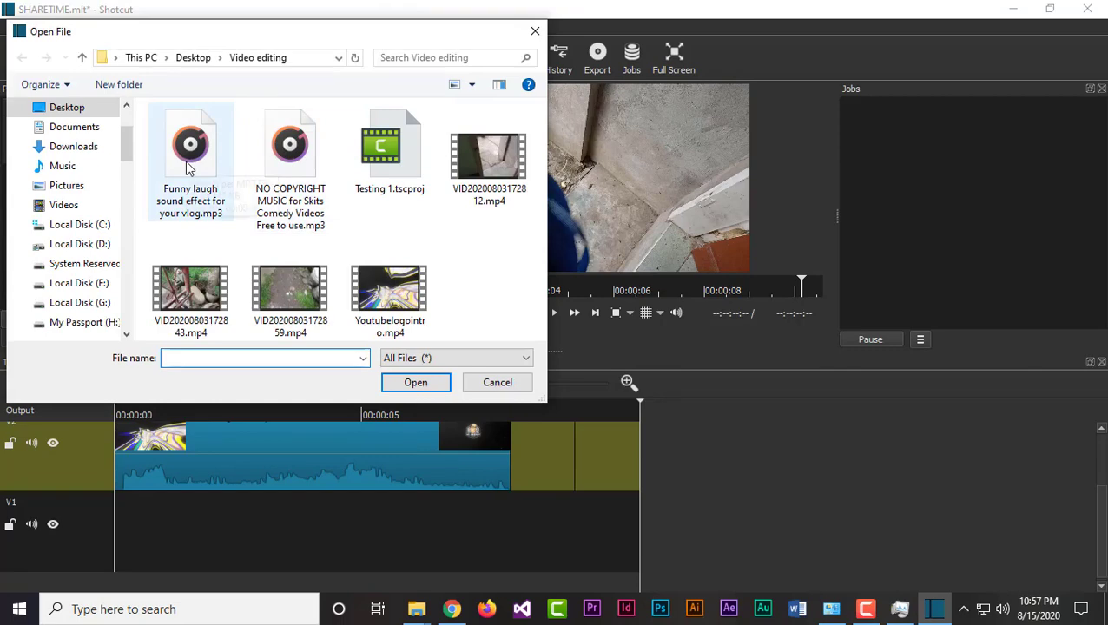
double_click(278, 173)
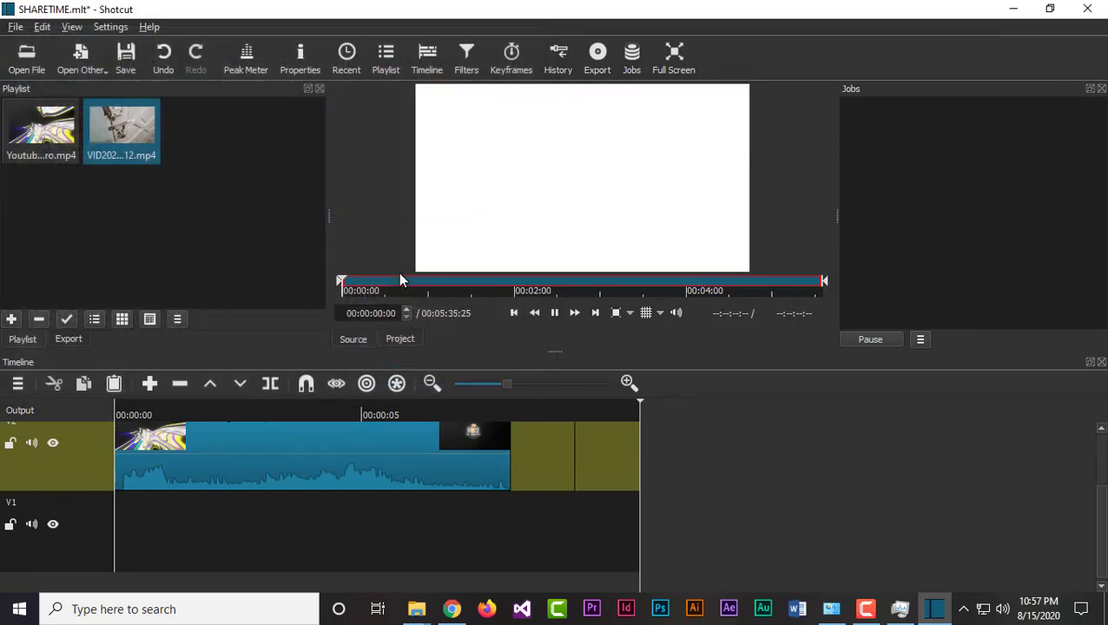
left_click(555, 314)
left_click(11, 319)
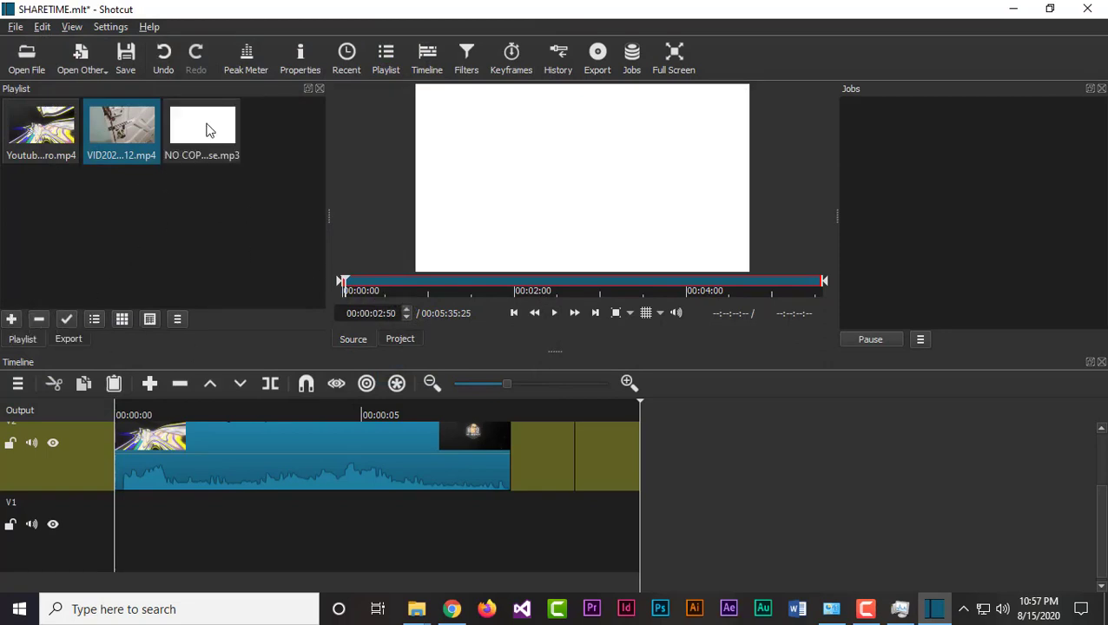
Step: Move the music file ahead of the door video in the playlist and place it near the start of track V1
left_click_drag(208, 128, 170, 204)
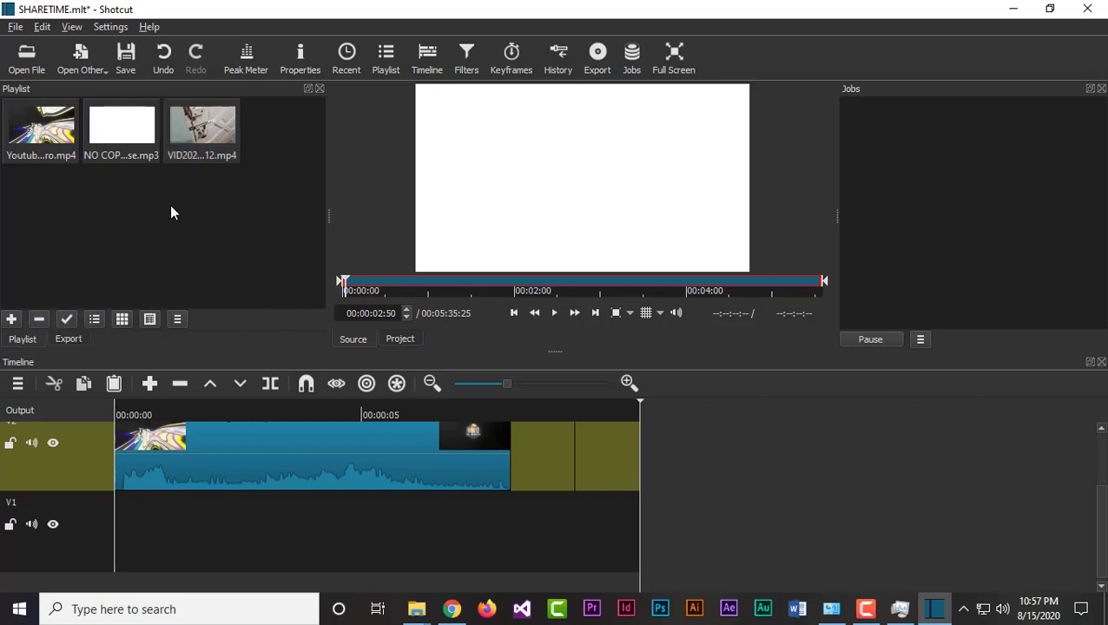
left_click(106, 139)
left_click_drag(106, 138, 184, 540)
left_click_drag(356, 528, 504, 527)
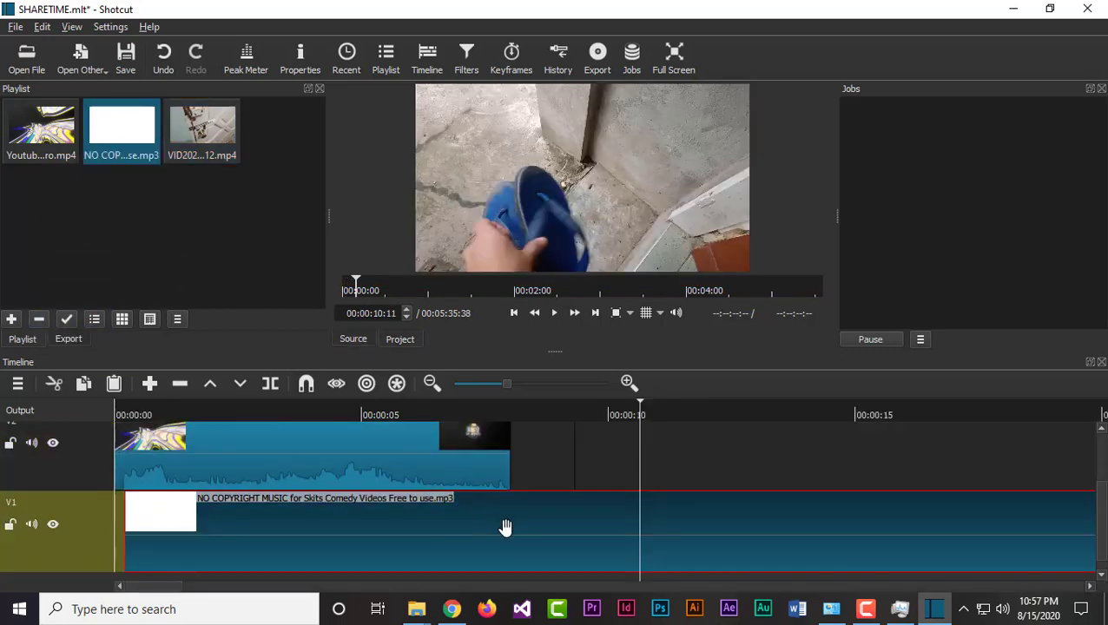
Step: Split the music on V1 at 00:00:11:01 and delete the part before the split
left_click(535, 411)
key("space")
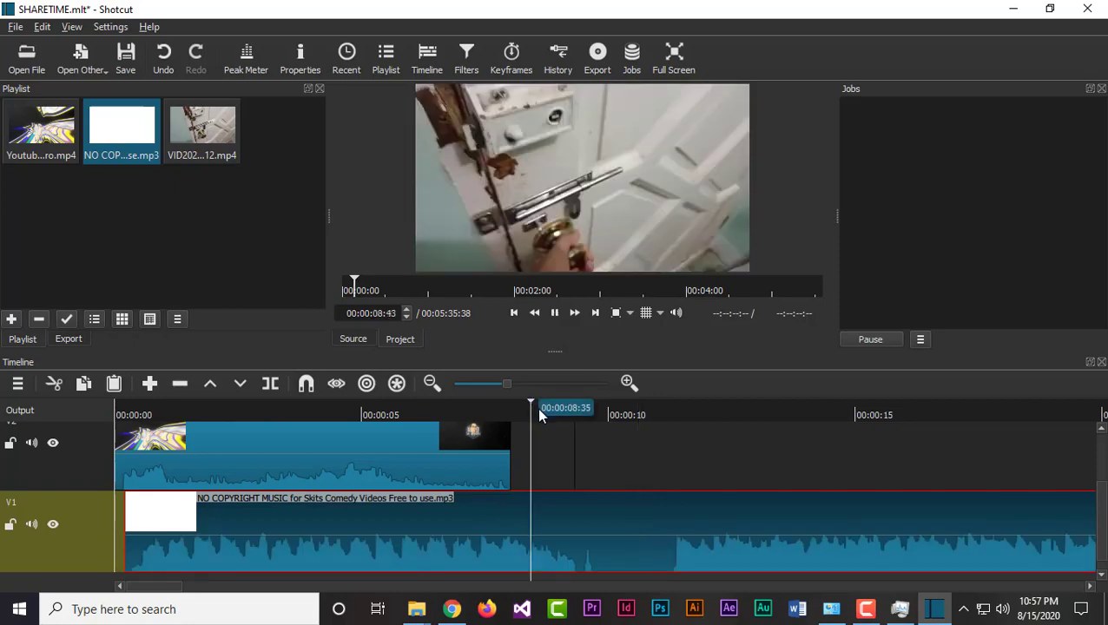
key("space")
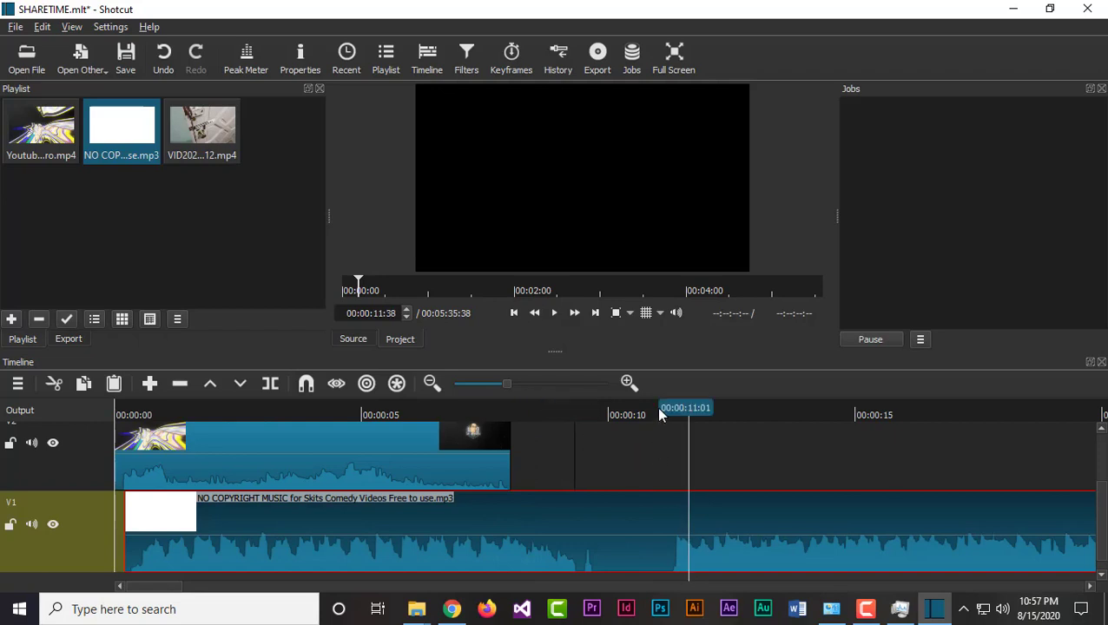
left_click(657, 408)
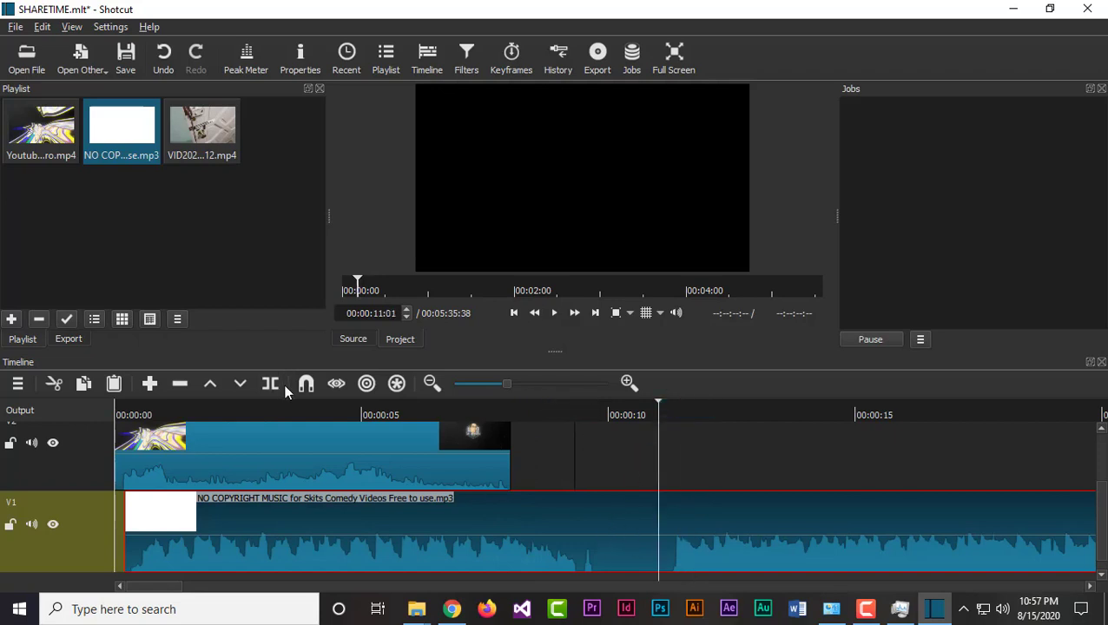
key("s")
left_click(519, 539)
key("Delete")
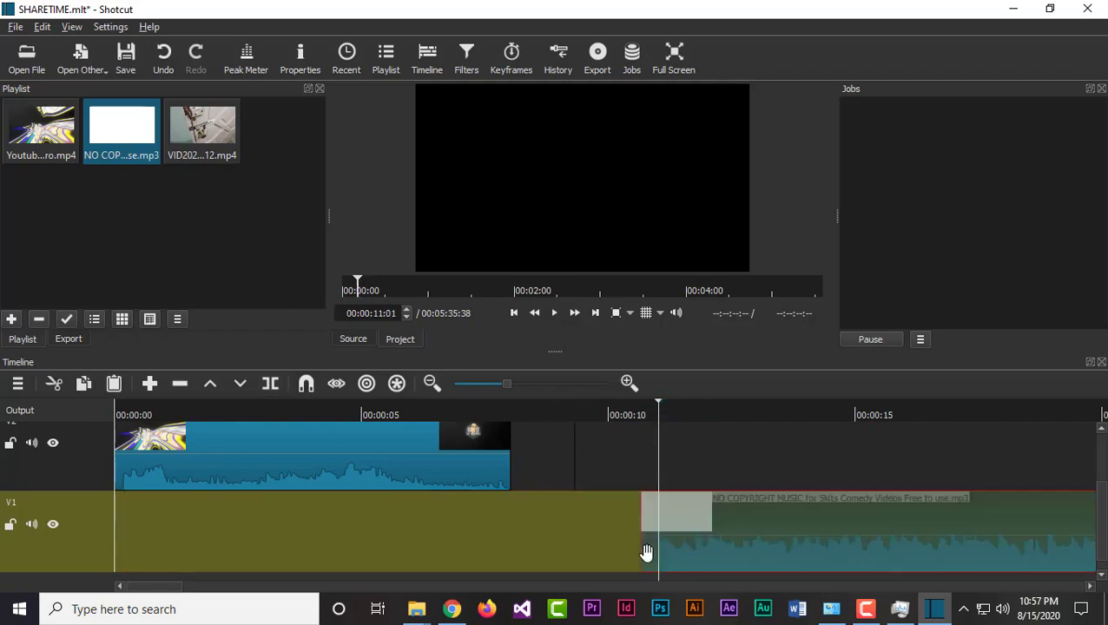
Step: Move the remaining music on V1 so it starts where the intro clip ends
left_click_drag(646, 552, 590, 549)
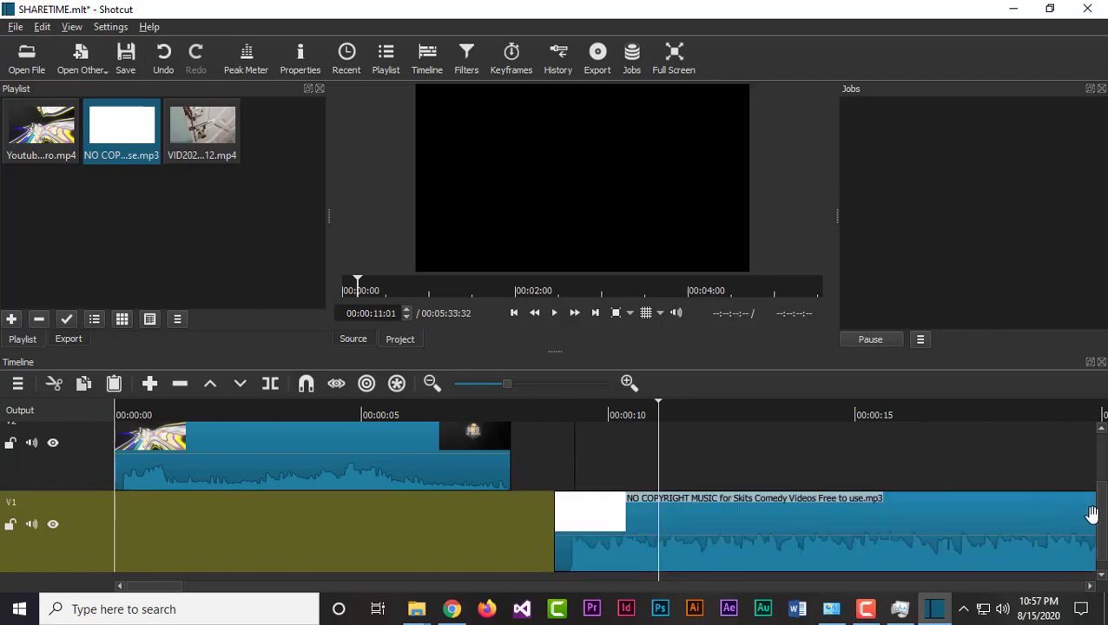
scroll(1092, 515, "up", 2)
scroll(1092, 515, "down", 1)
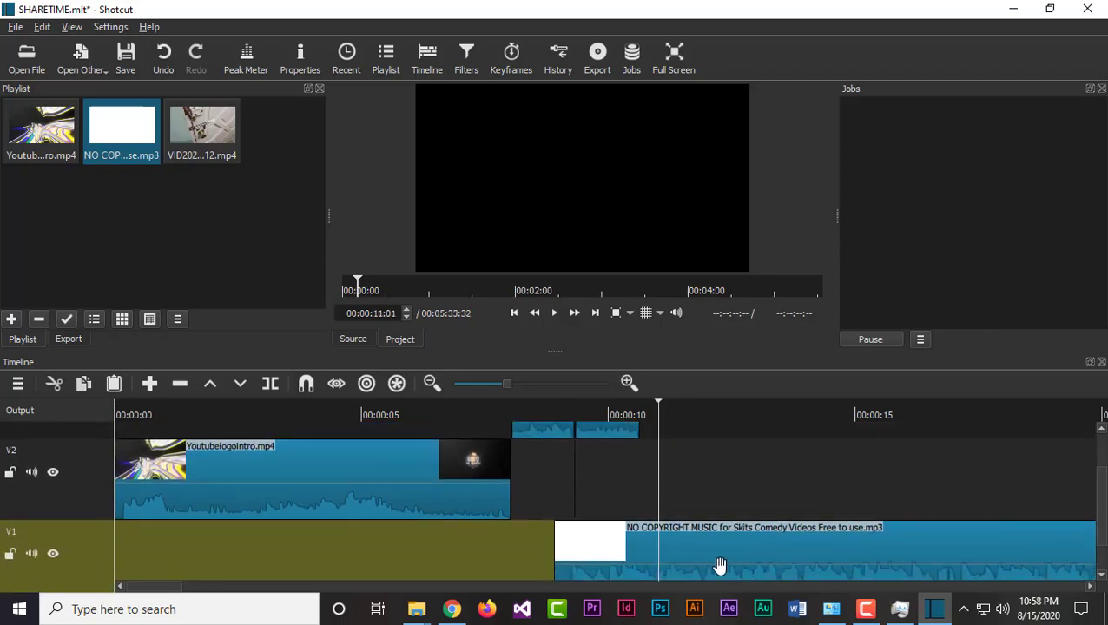
left_click_drag(719, 565, 661, 425)
Step: Split the V1 music clip at 00:00:10:39, where the last door clip ends
left_click_drag(656, 403, 640, 402)
left_click(672, 543)
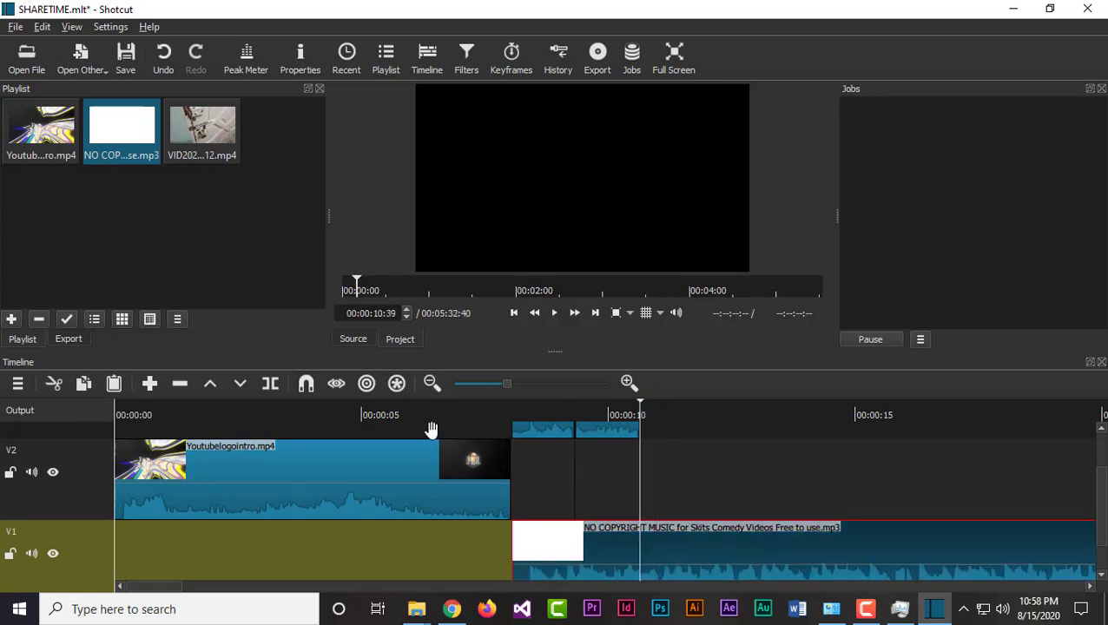
left_click(270, 383)
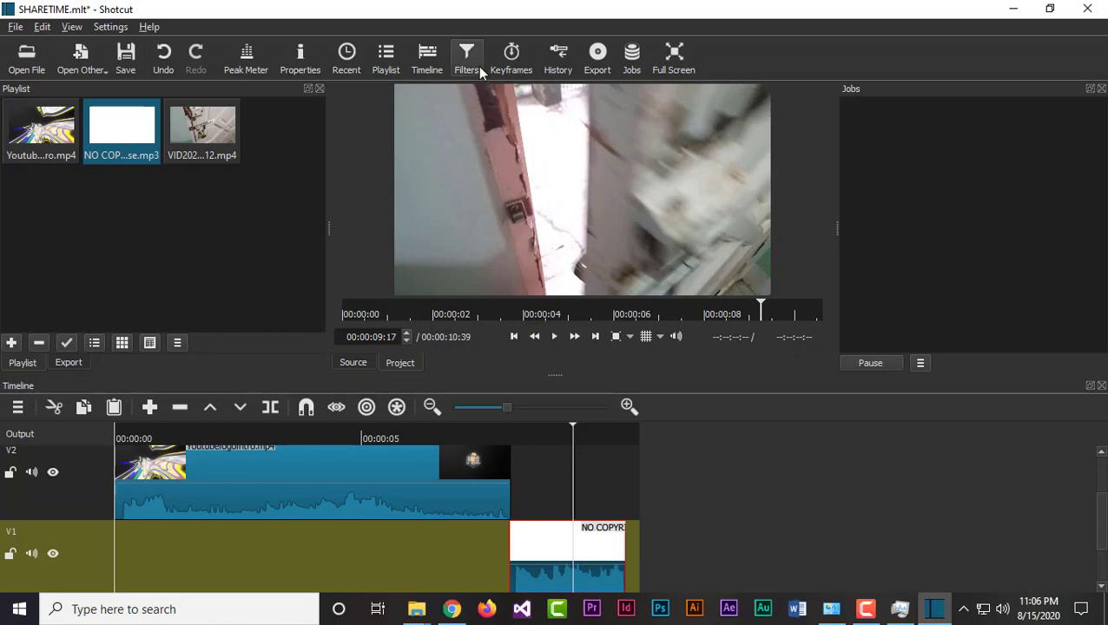
Step: Add a Gain / Volume filter to the background music file and set its level to -40.8 dB
key("Up")
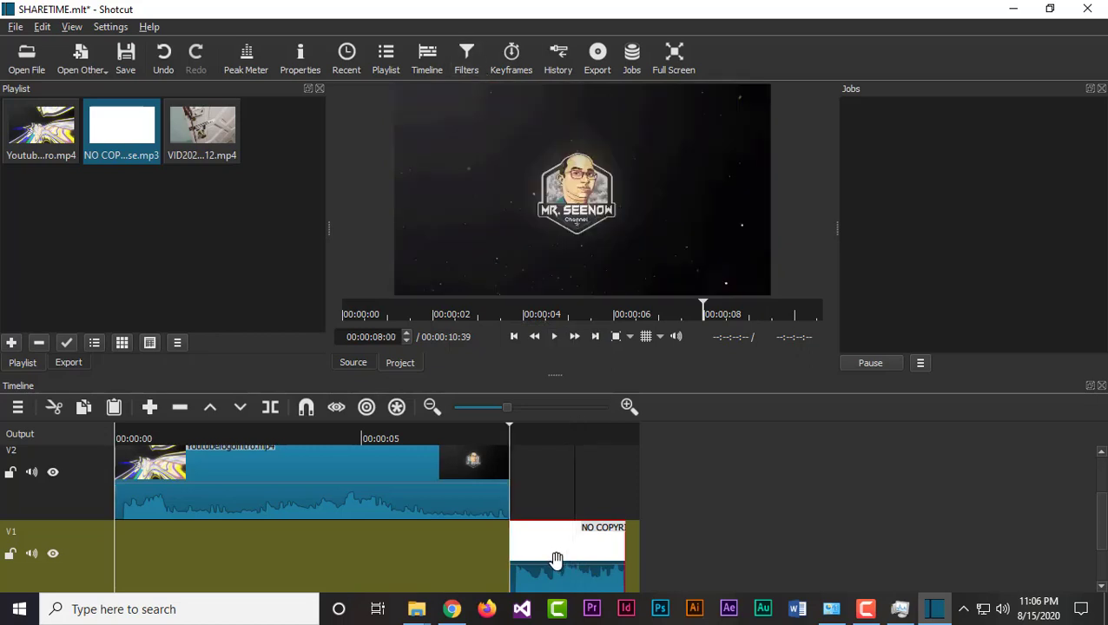
left_click(465, 73)
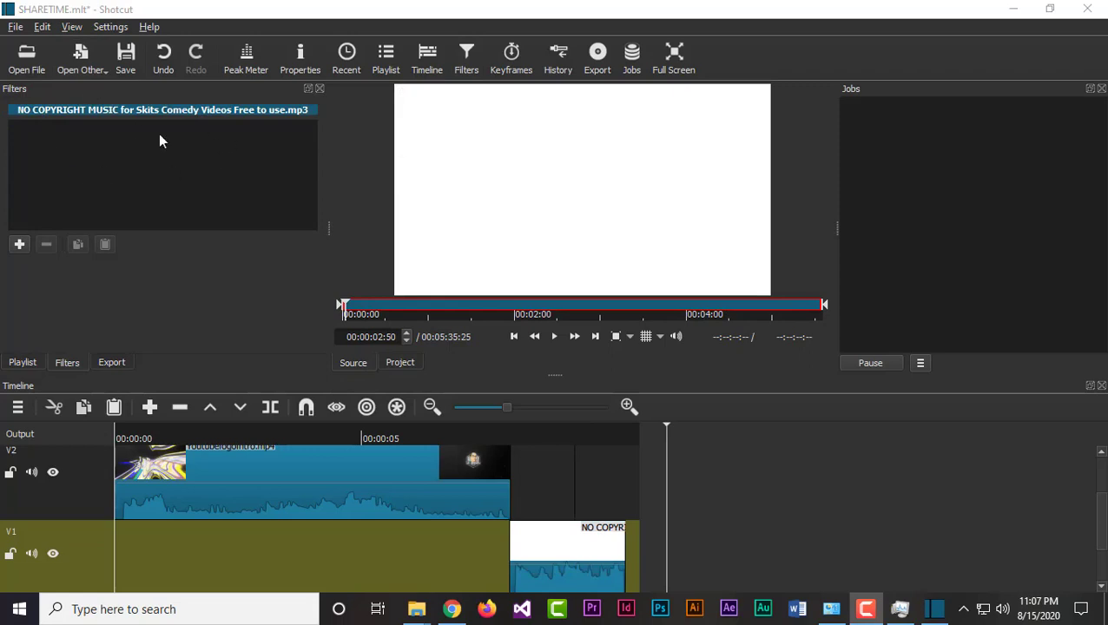
left_click(20, 246)
scroll(22, 239, "down", 2)
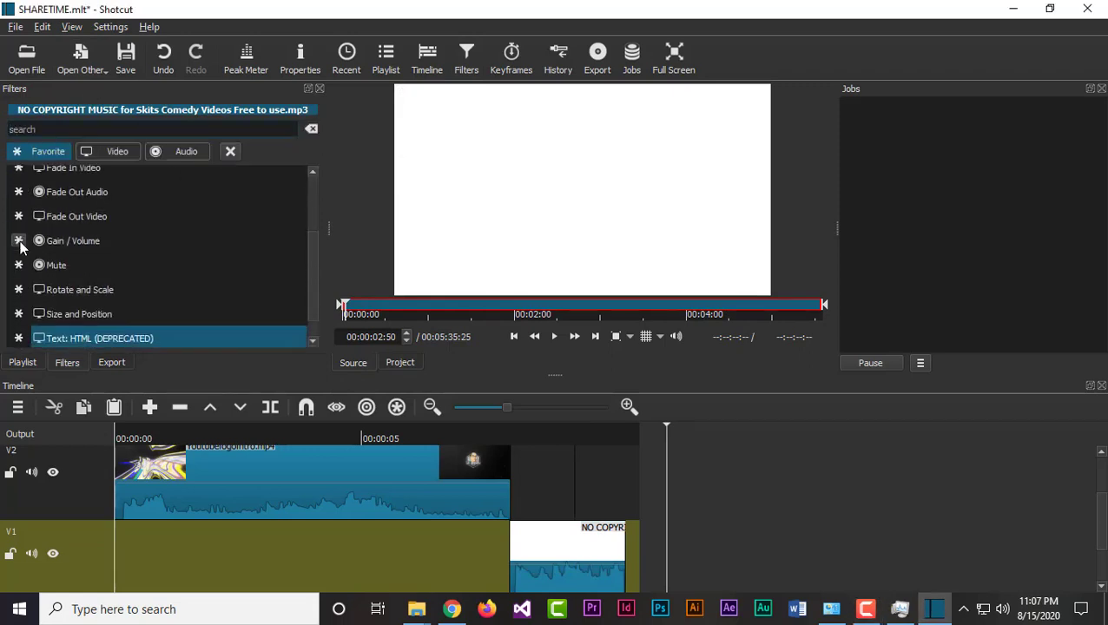
scroll(168, 214, "down", 1)
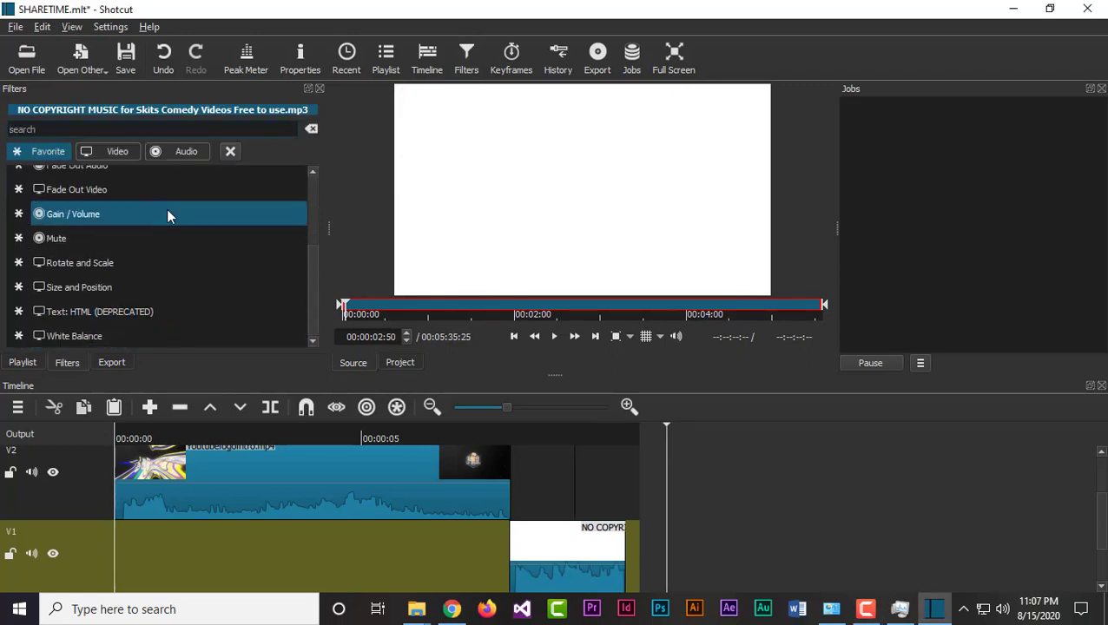
scroll(168, 214, "up", 2)
scroll(167, 214, "up", 3)
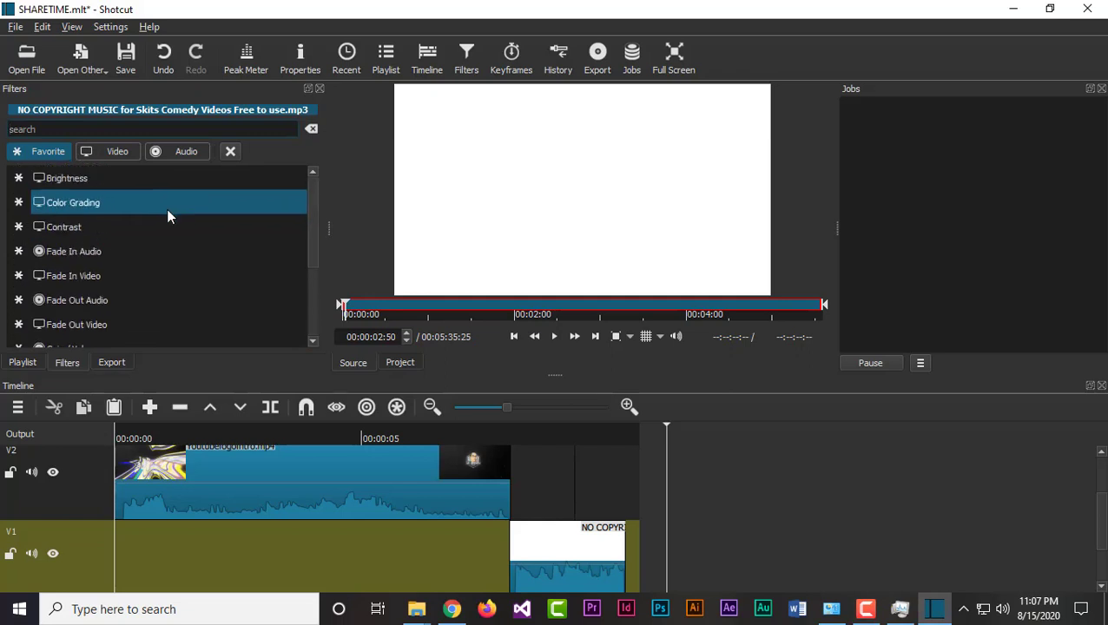
scroll(168, 216, "down", 2)
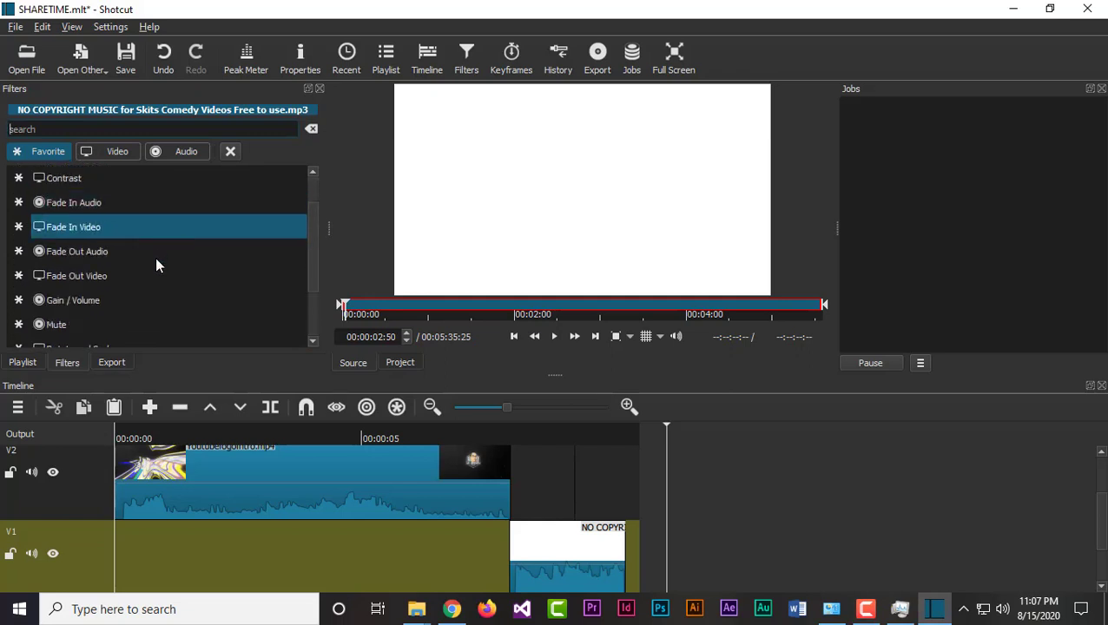
left_click(159, 301)
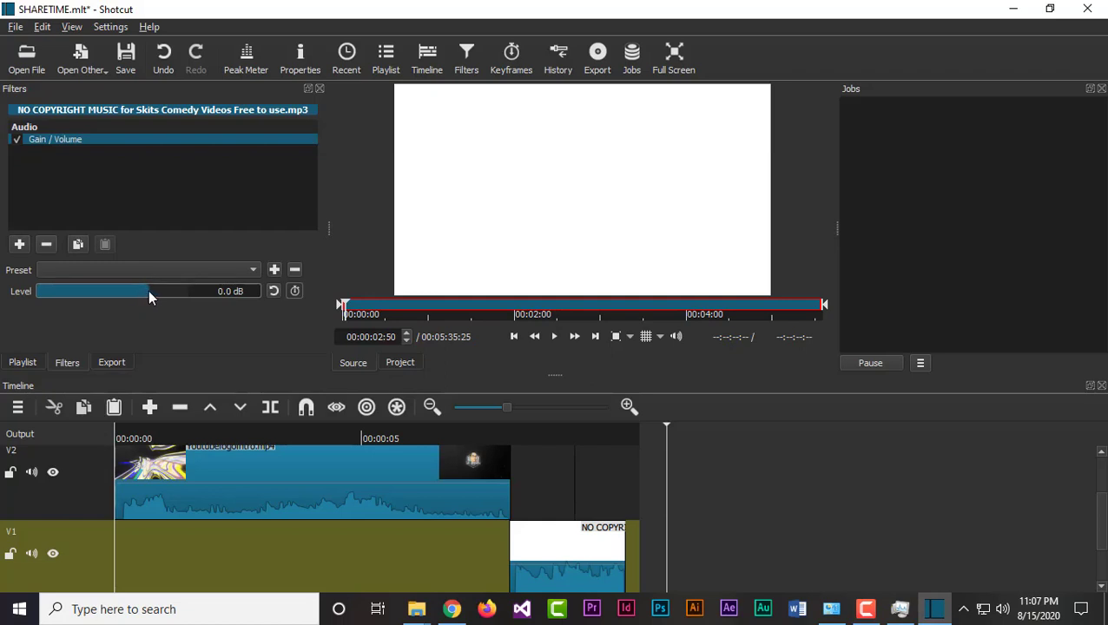
left_click_drag(147, 290, 85, 297)
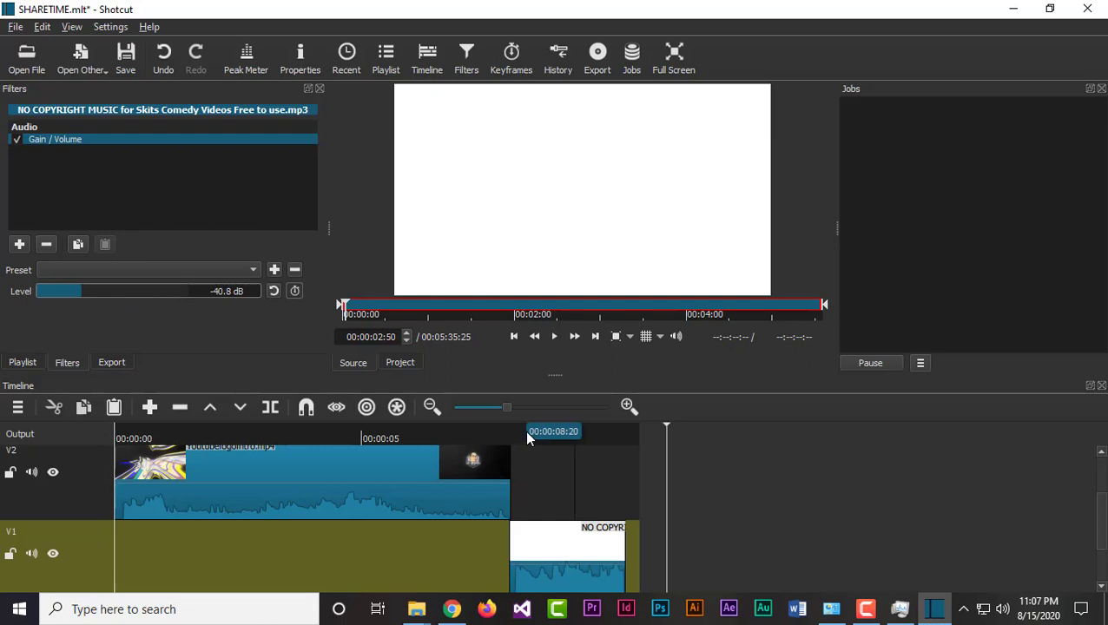
Step: Play back the project from about 00:00:08:35 to check the background music's volume under the door clips
left_click(662, 423)
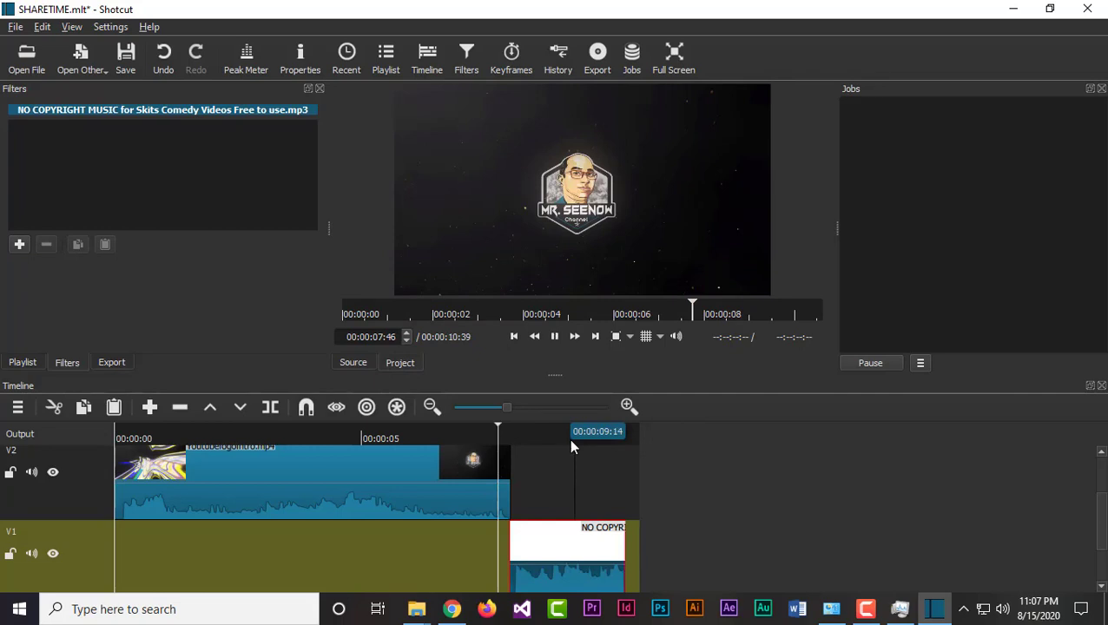
key("End")
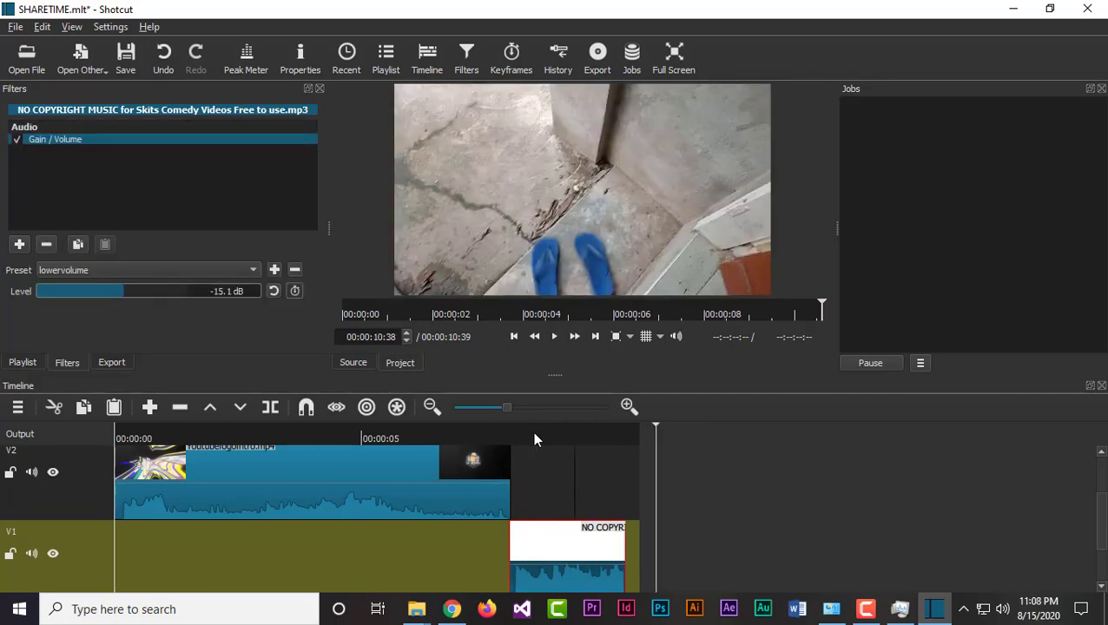
left_click(532, 431)
key("space")
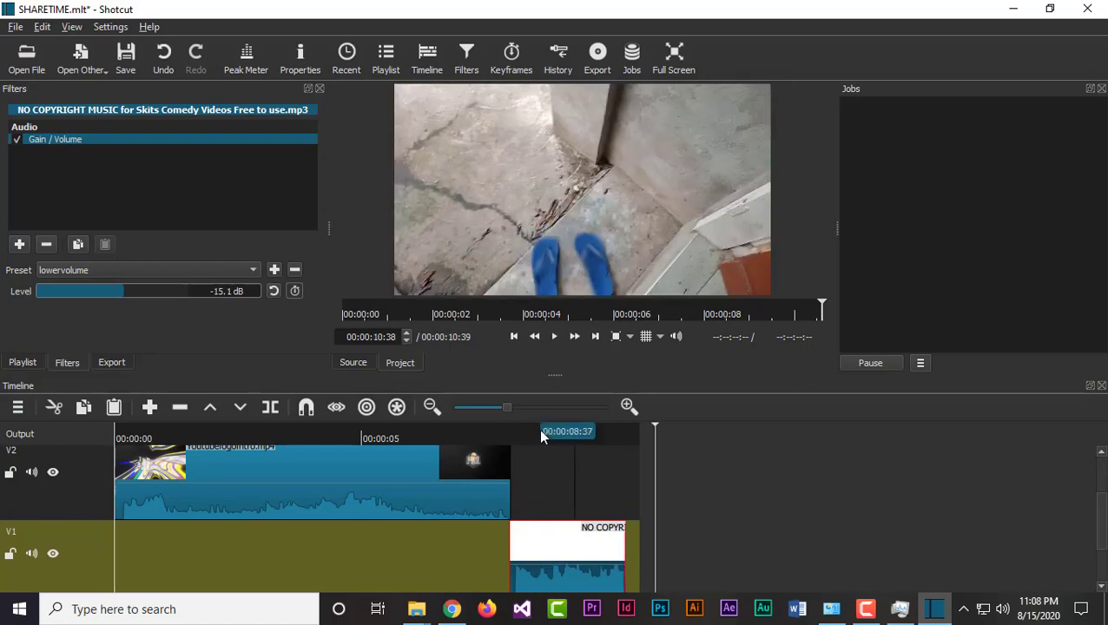
left_click(537, 433)
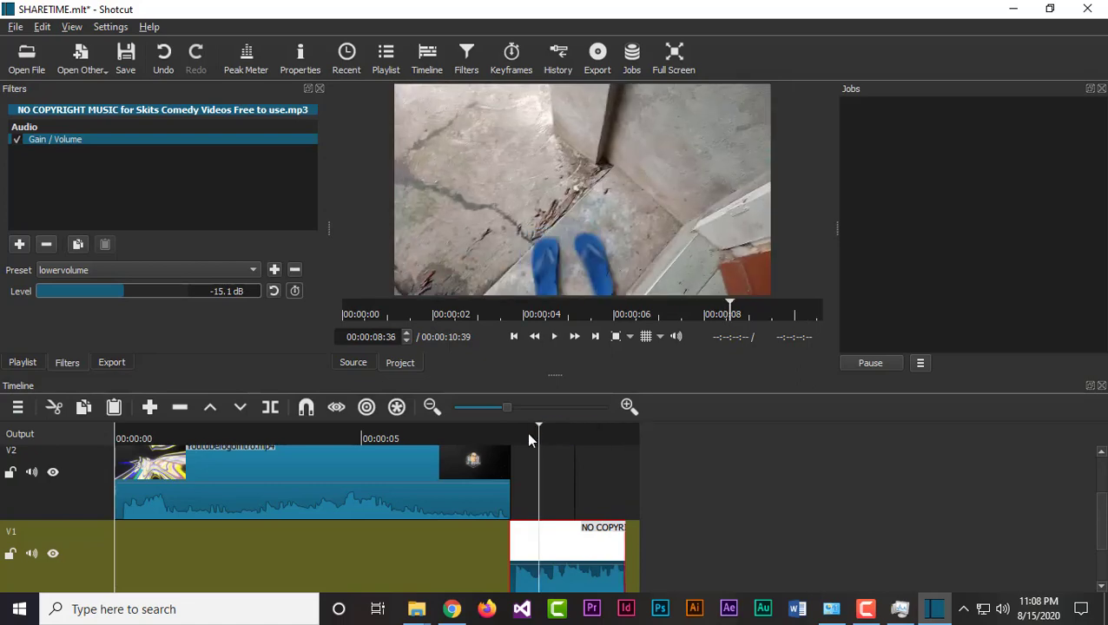
left_click(477, 433)
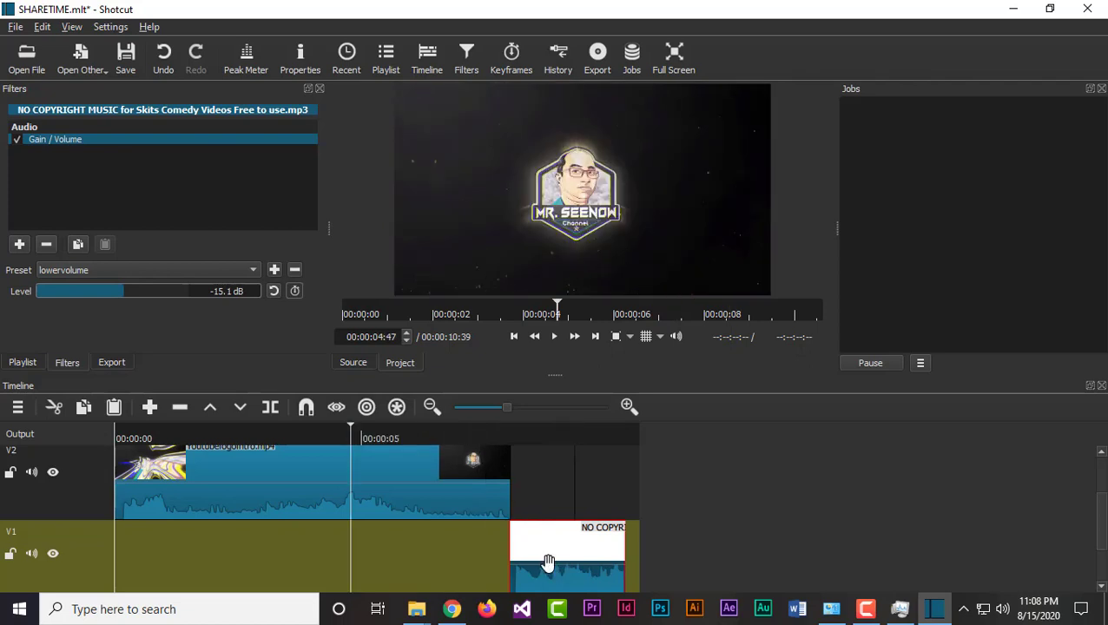
left_click(544, 432)
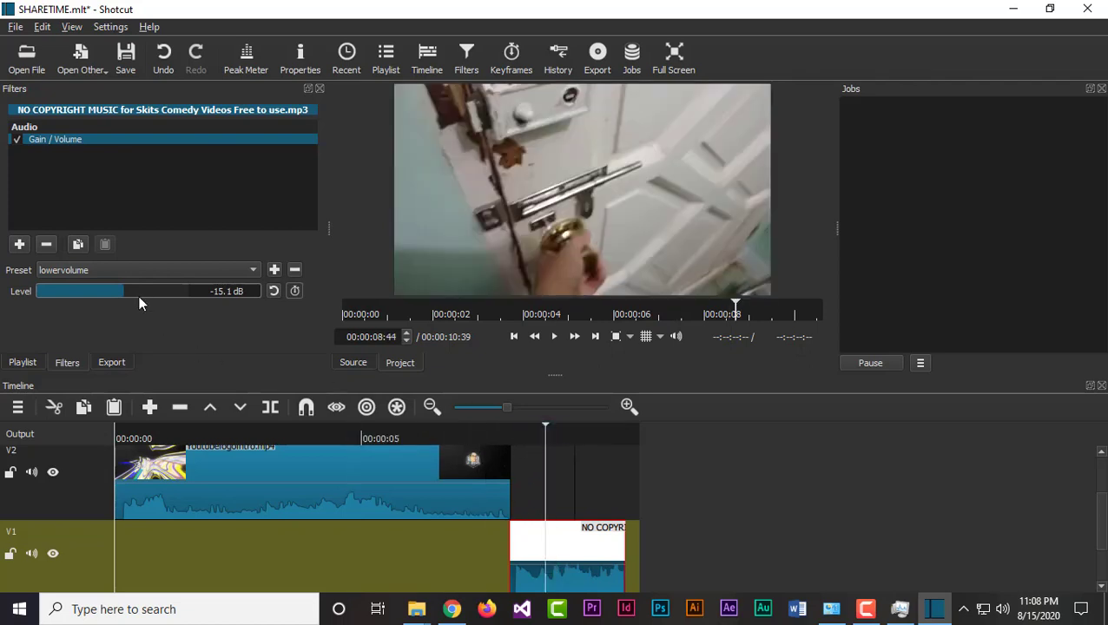
left_click_drag(120, 291, 126, 293)
key("space")
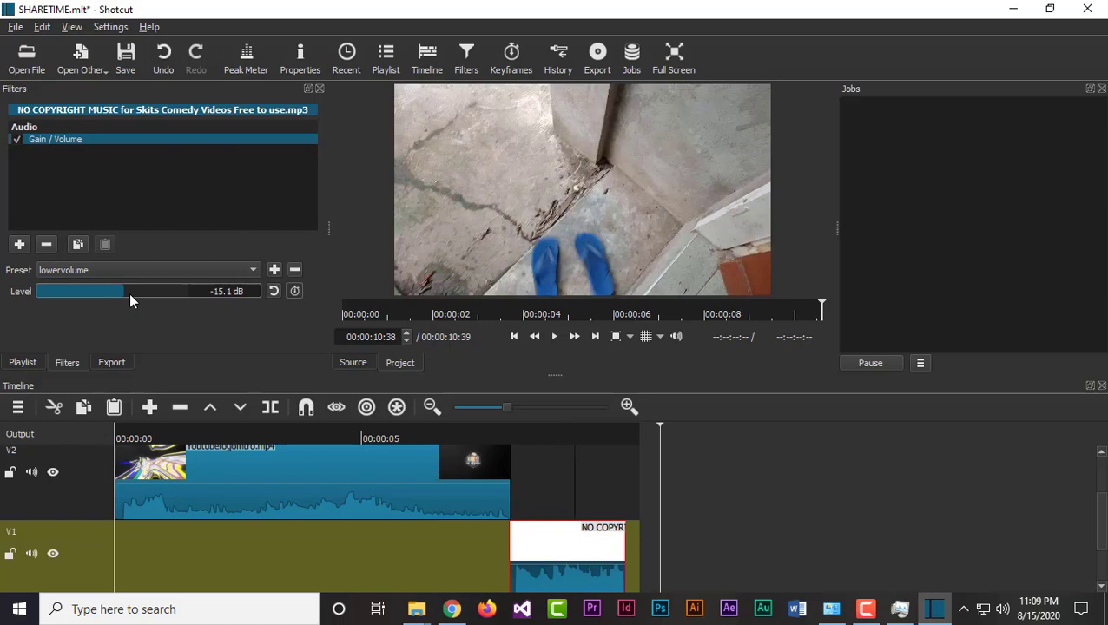
left_click(538, 433)
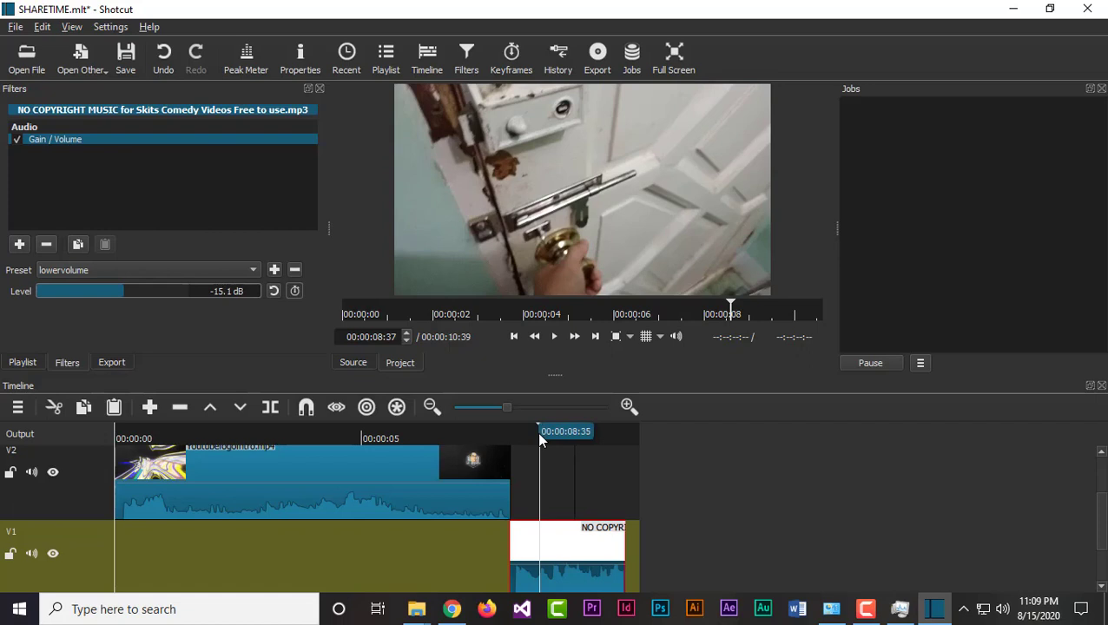
Step: Close the Filters panel, then open the export settings and widen their area
left_click(597, 61)
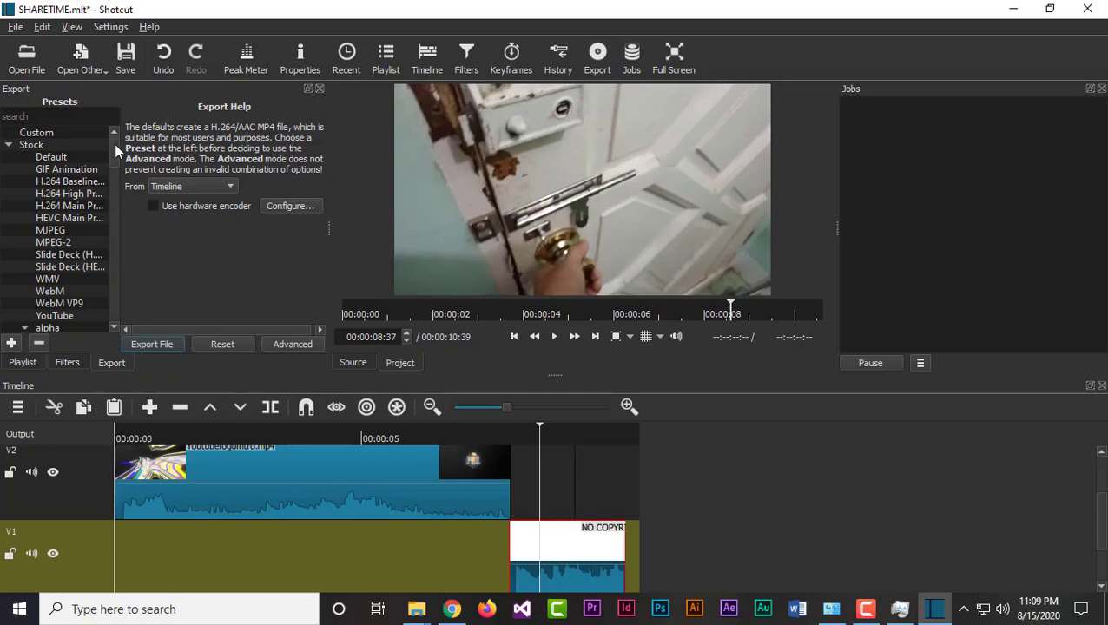
left_click(320, 89)
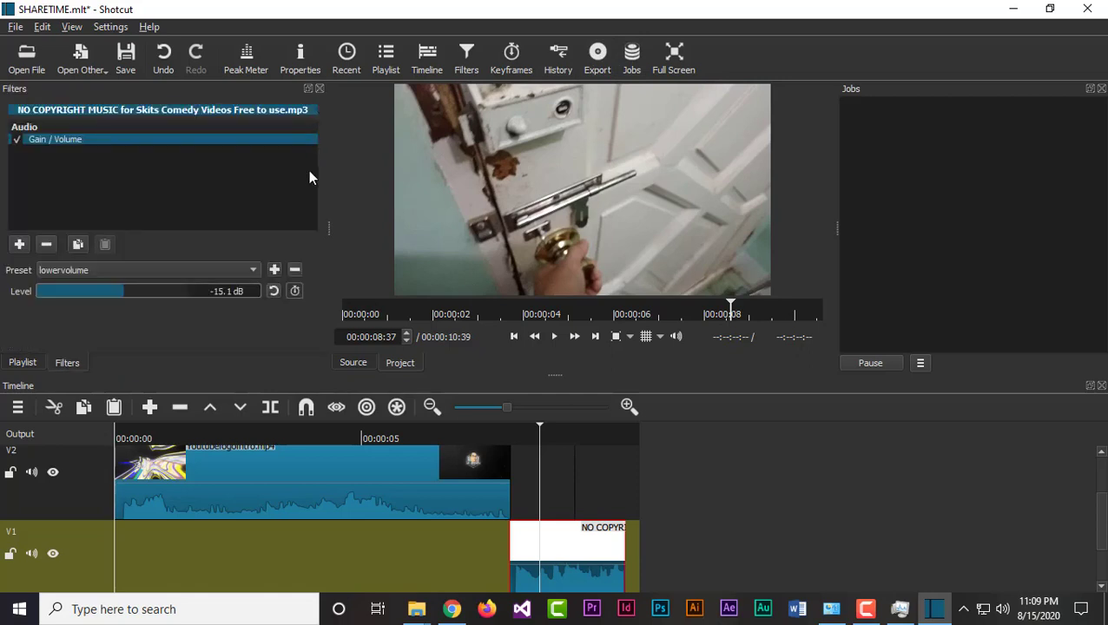
left_click(317, 90)
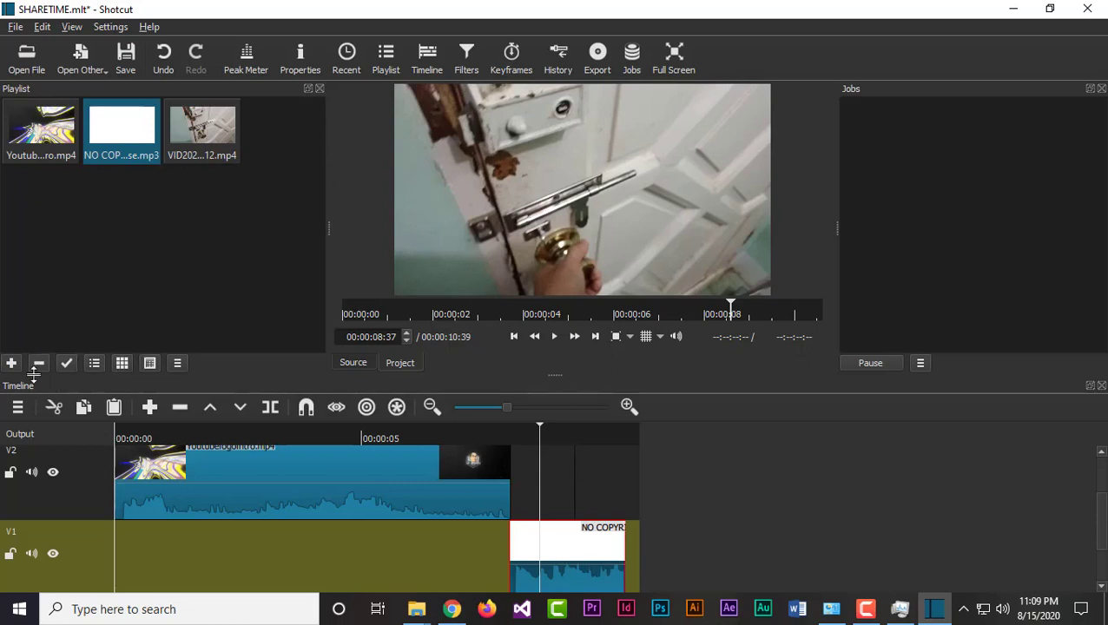
left_click(598, 54)
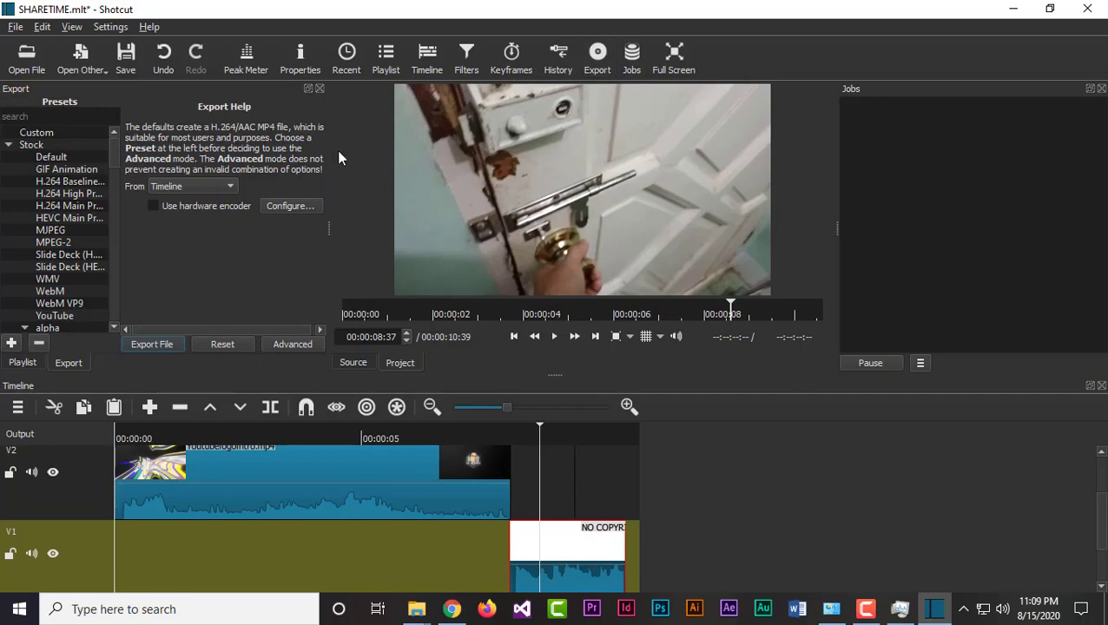
left_click_drag(328, 150, 556, 168)
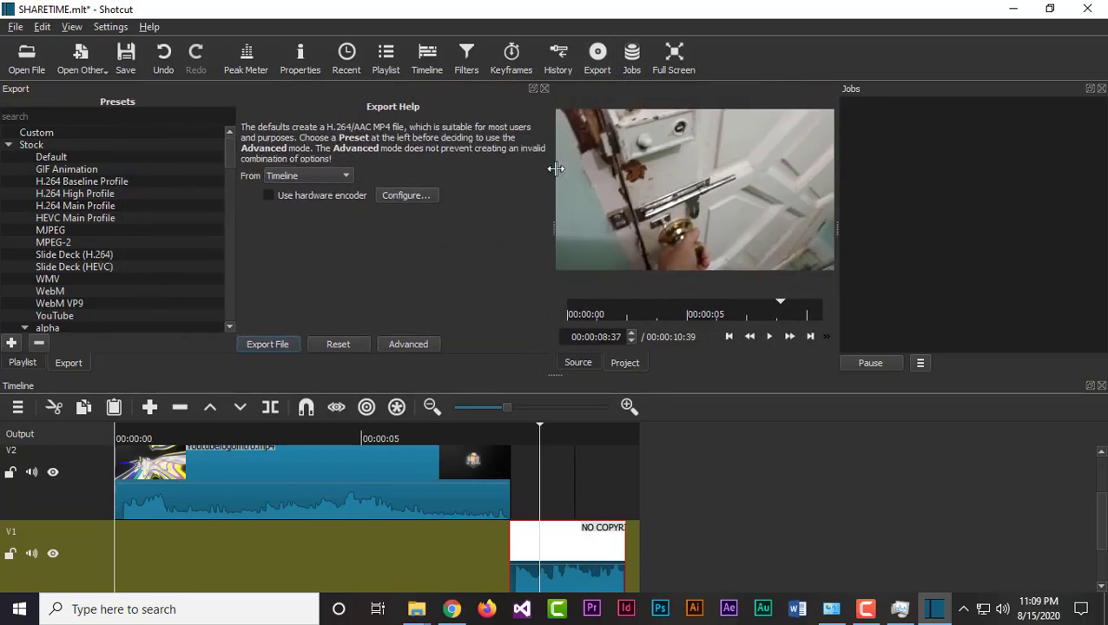
Step: Select the stock YouTube preset for the timeline export
left_click(64, 196)
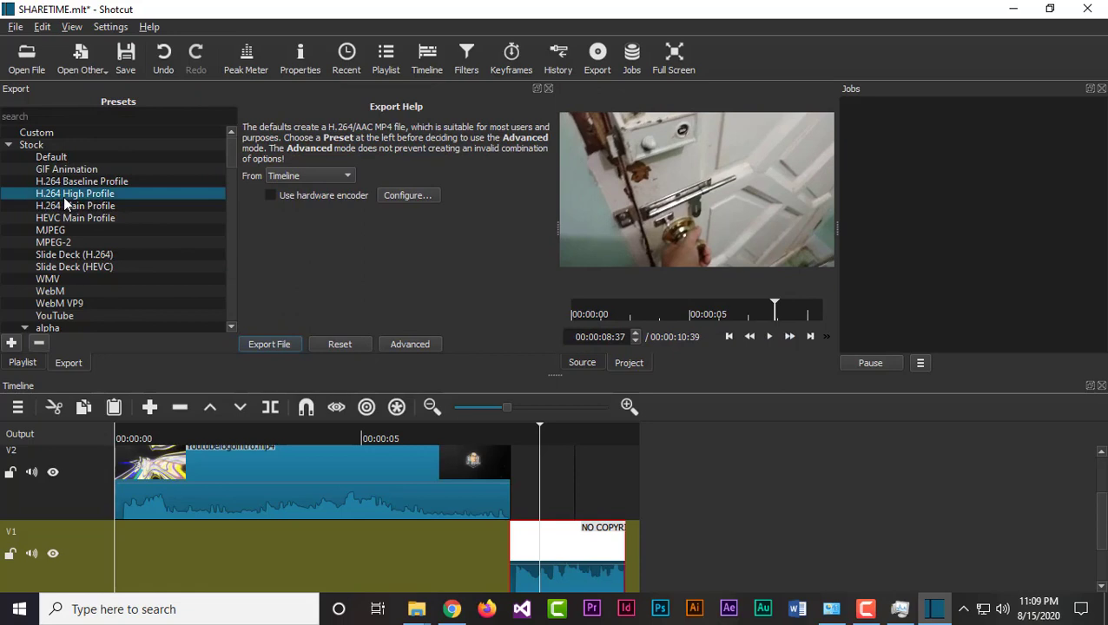
left_click(78, 316)
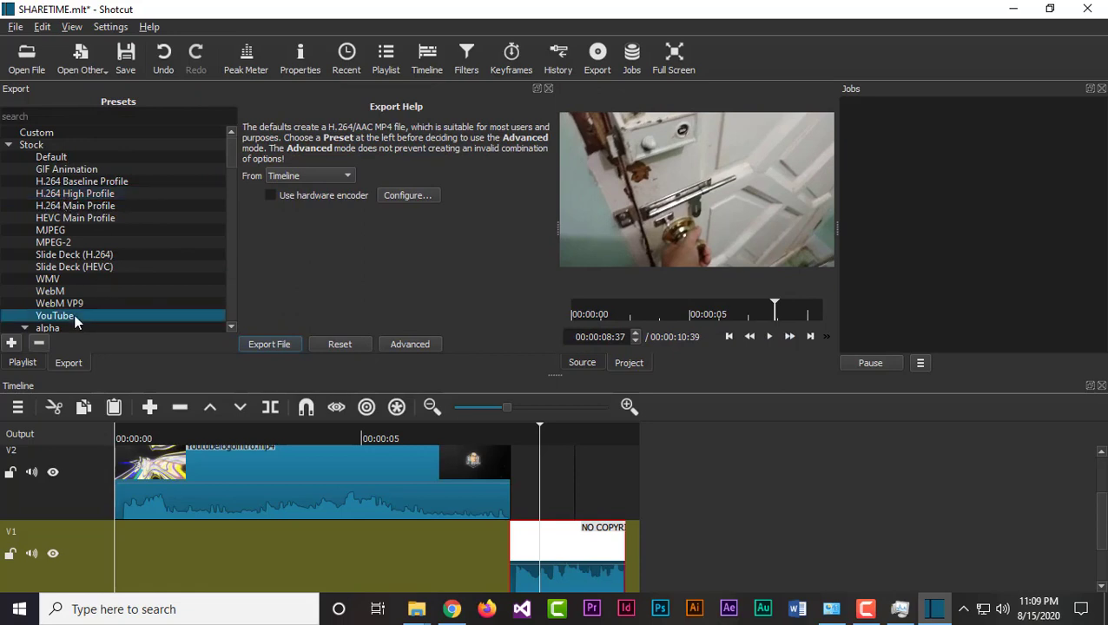
scroll(130, 296, "down", 1)
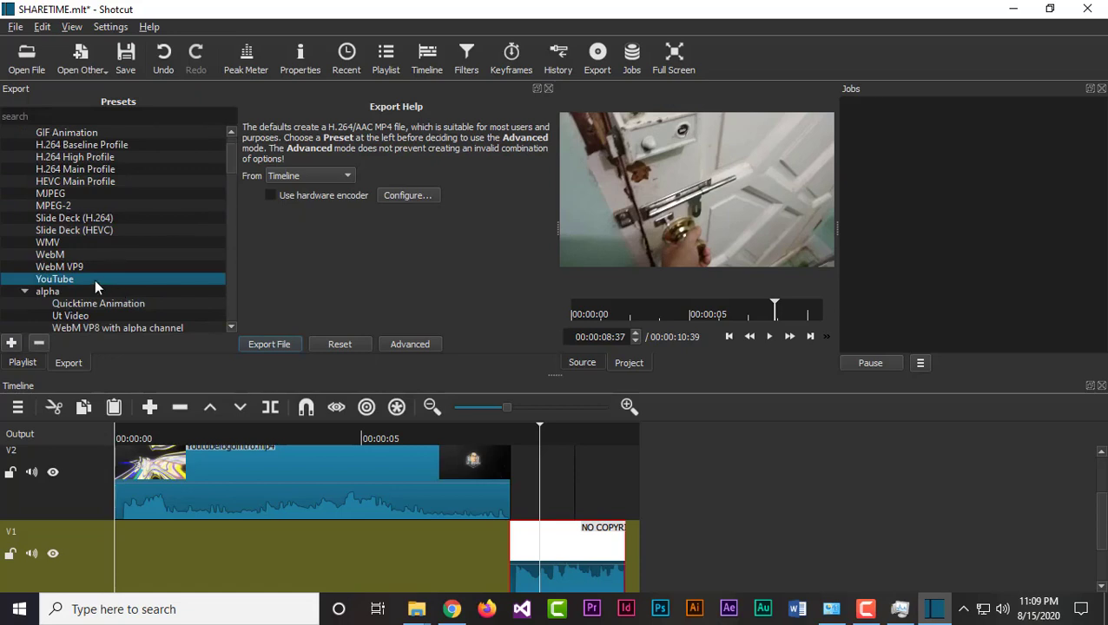
scroll(95, 288, "up", 1)
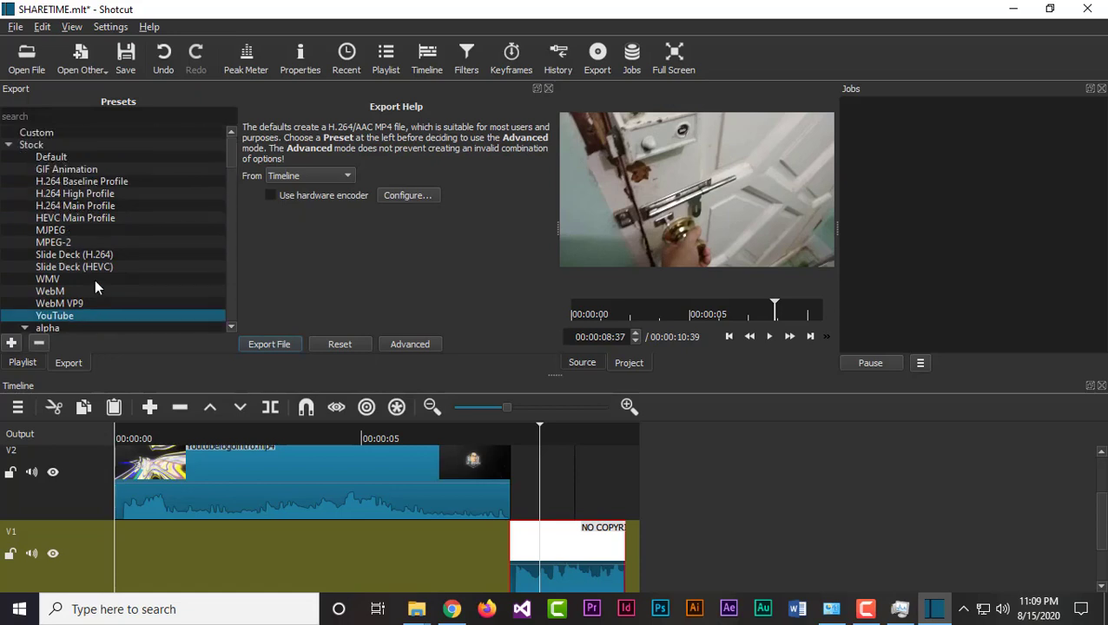
Step: Switch the export preset to the stock H.264 High Profile
left_click(64, 195)
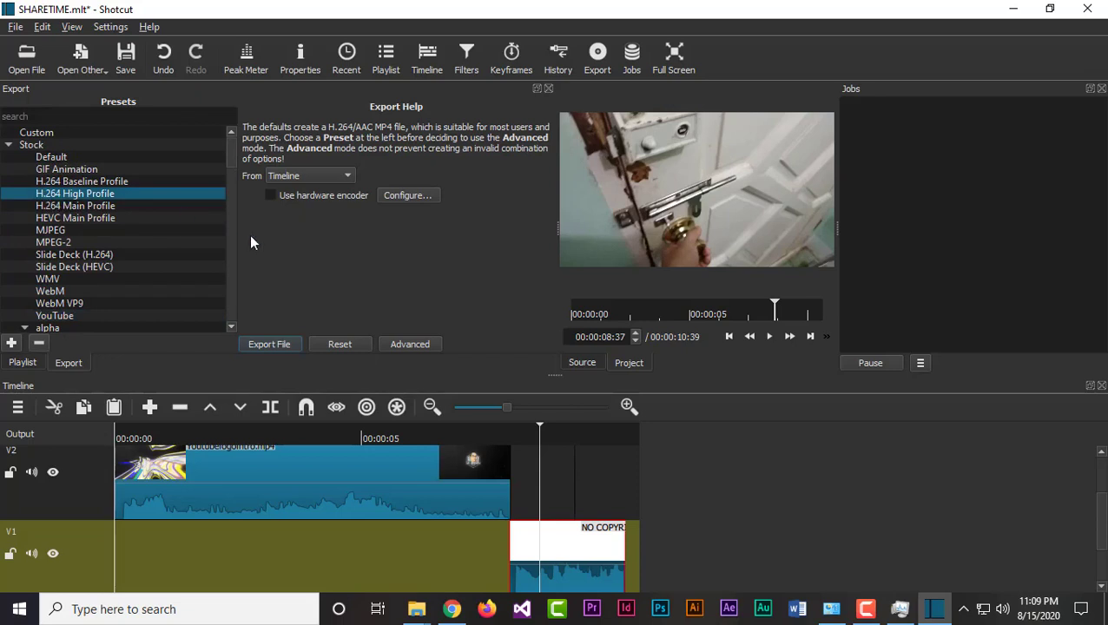
left_click(72, 205)
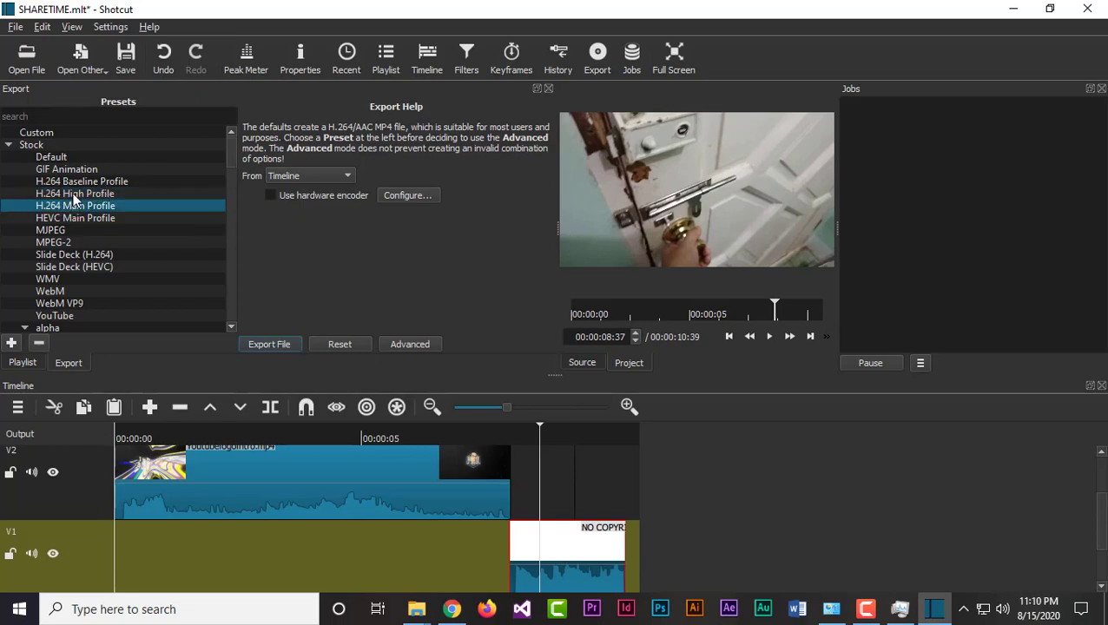
left_click(73, 194)
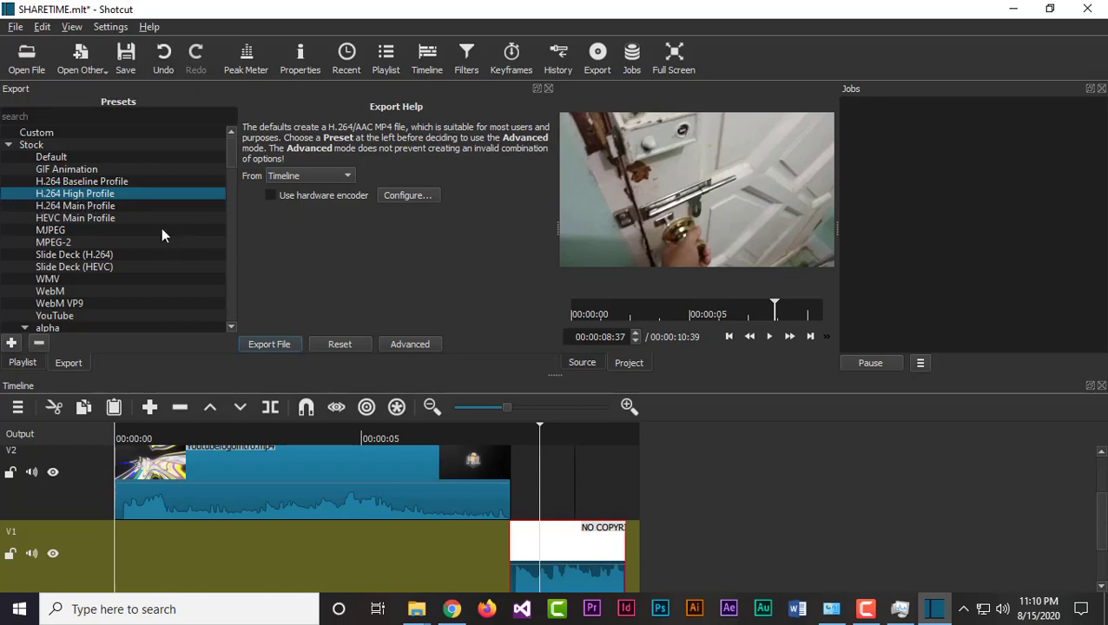
Step: Export the timeline as SHARETIME.mp4 into the Desktop's Video editing folder, and widen the Jobs area to follow the export job
left_click(269, 344)
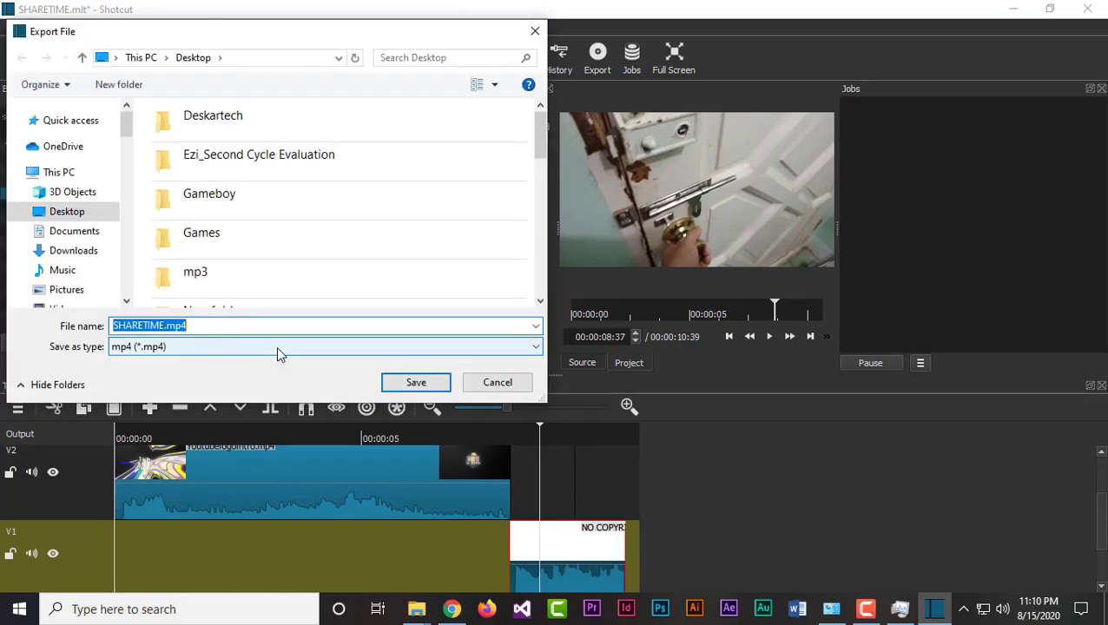
left_click(43, 216)
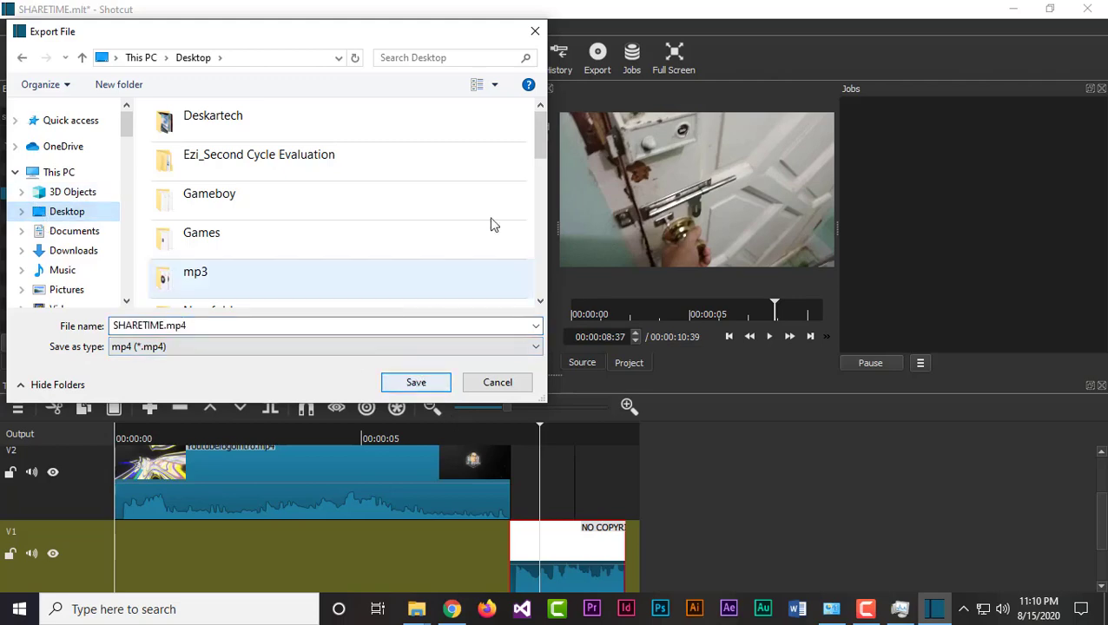
scroll(347, 200, "down", 3)
scroll(451, 199, "down", 5)
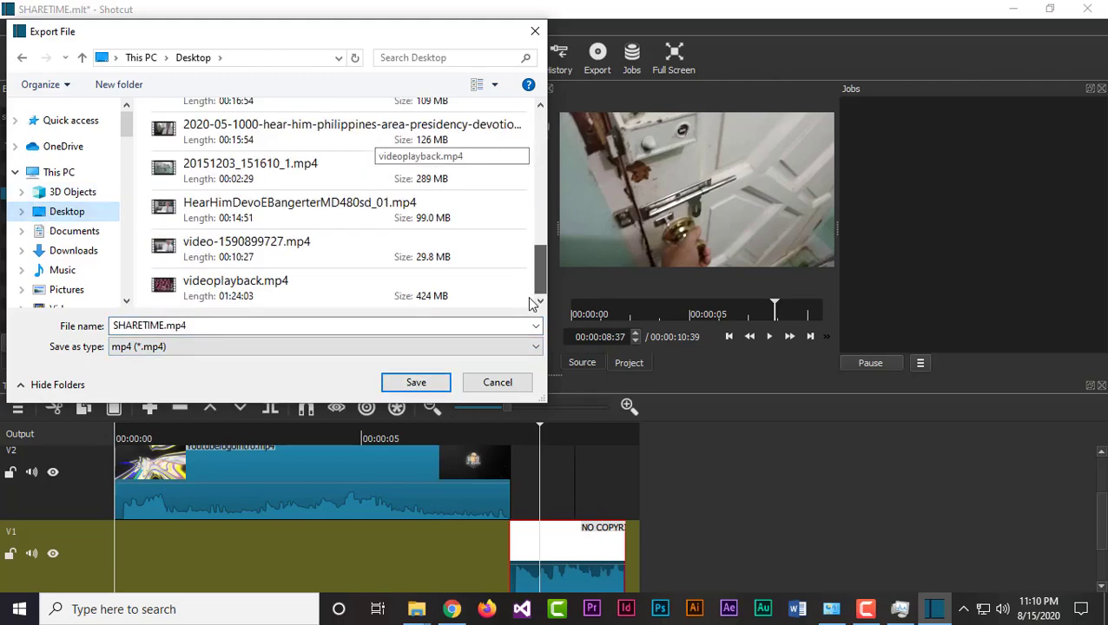
scroll(347, 217, "up", 4)
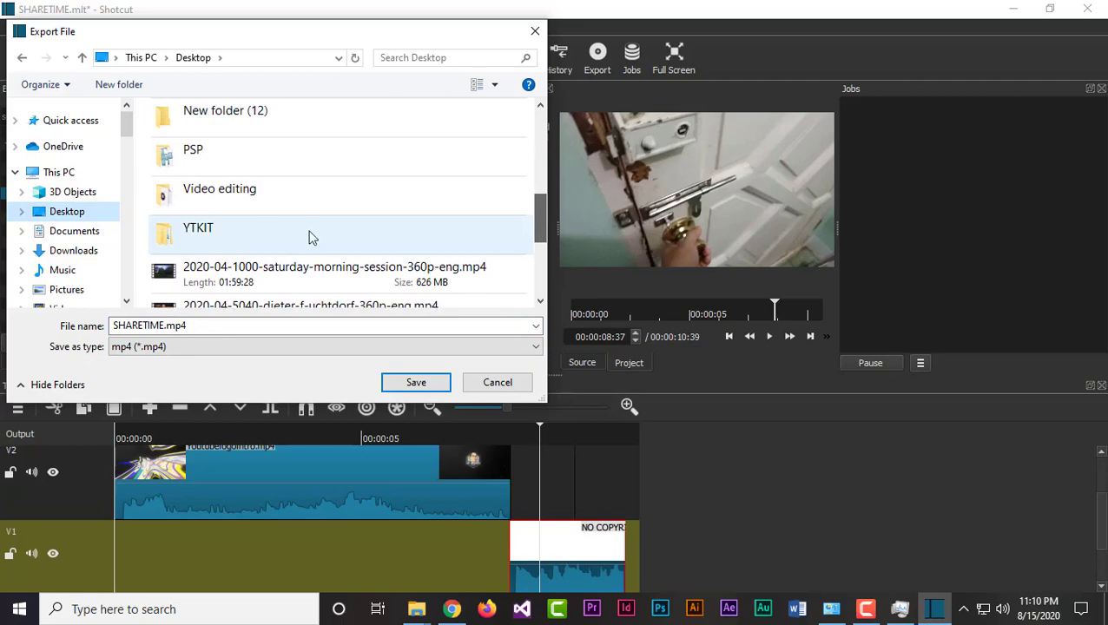
left_click(250, 194)
left_click(413, 382)
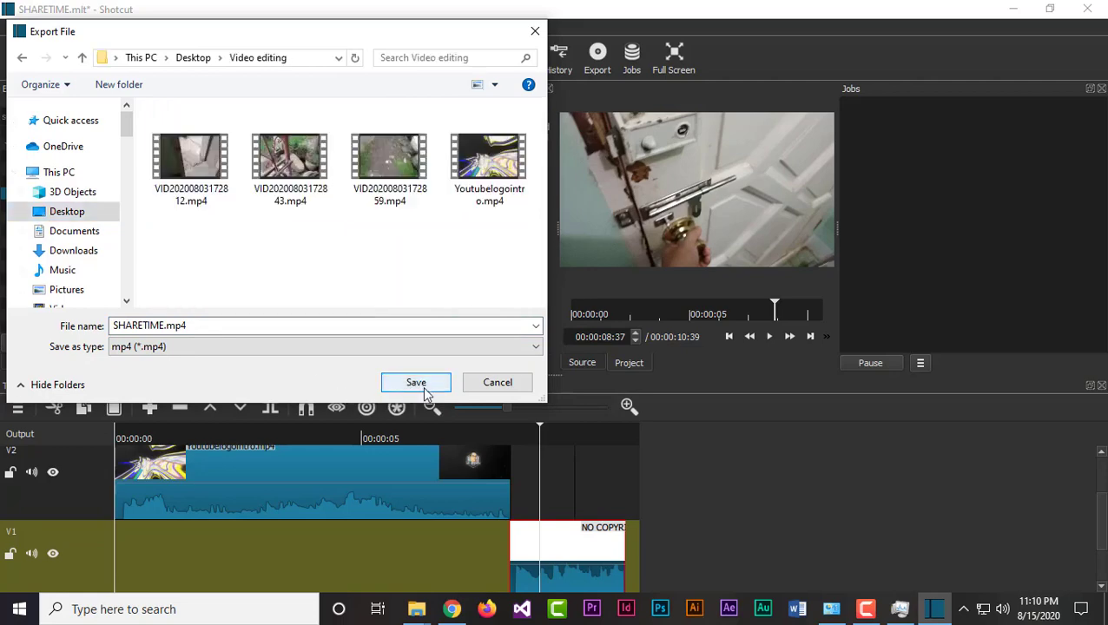
left_click(422, 385)
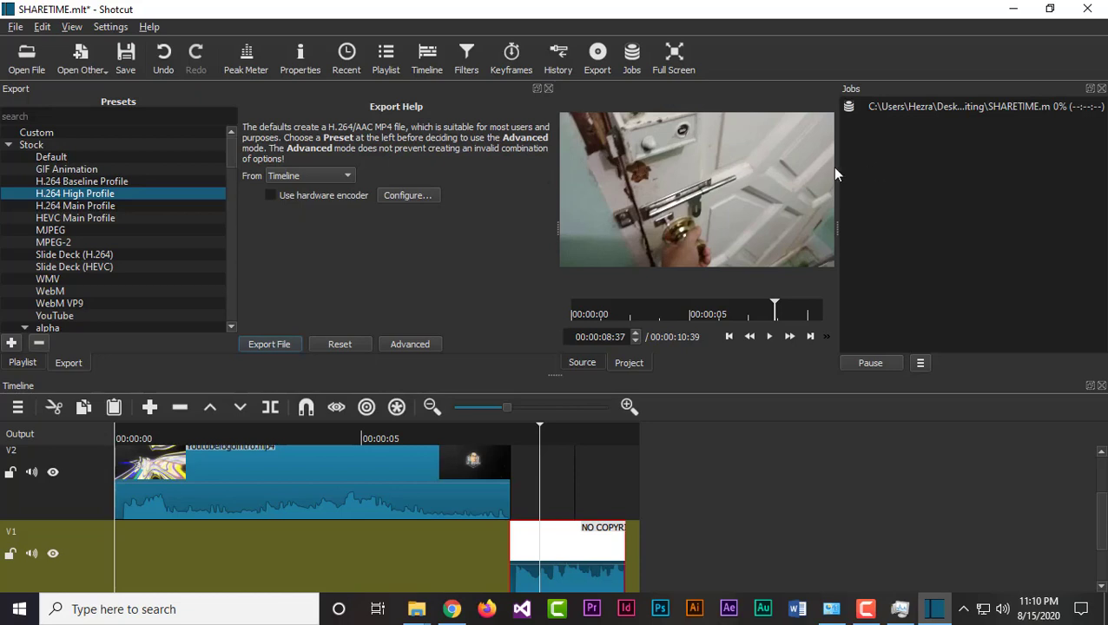
left_click_drag(835, 166, 737, 166)
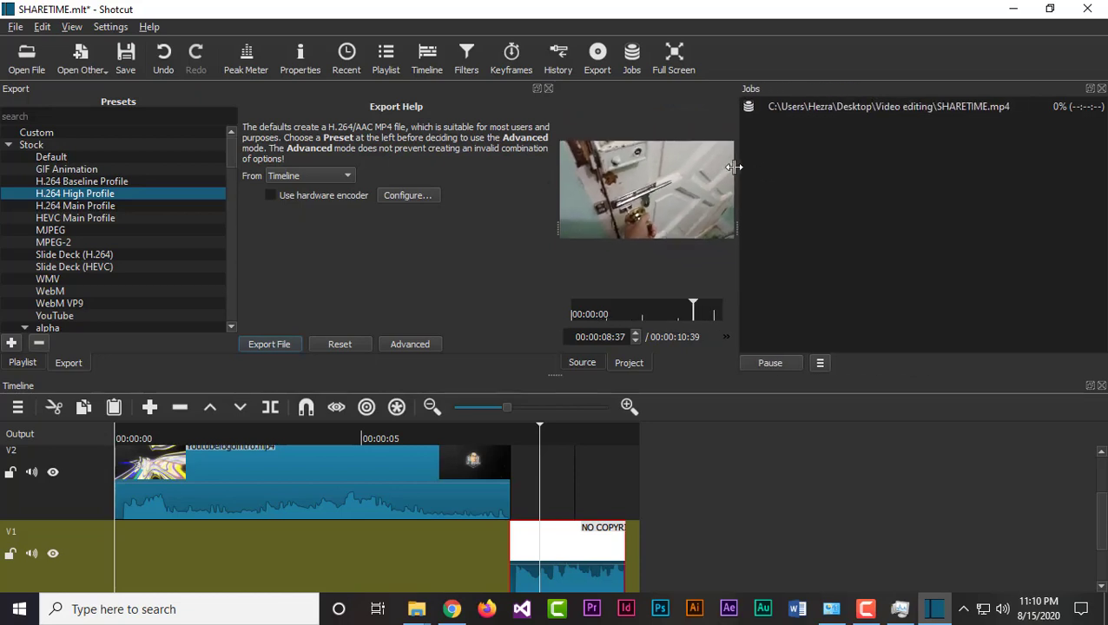
left_click(1005, 110)
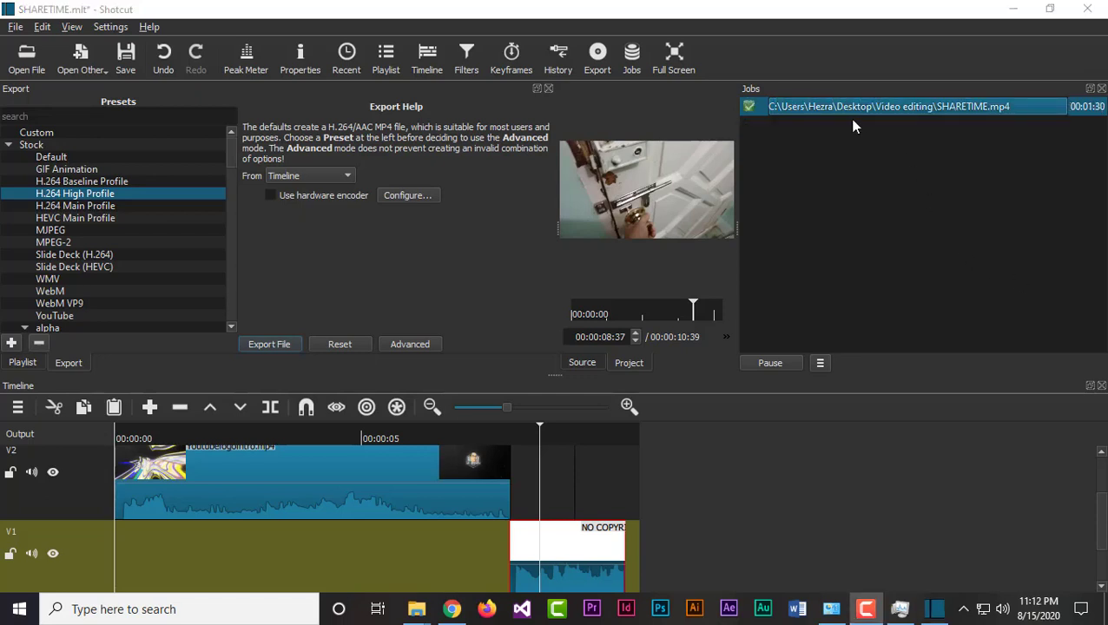
Step: Close Shotcut without saving the project changes and open the Video editing folder from the refreshed desktop
left_click(1088, 11)
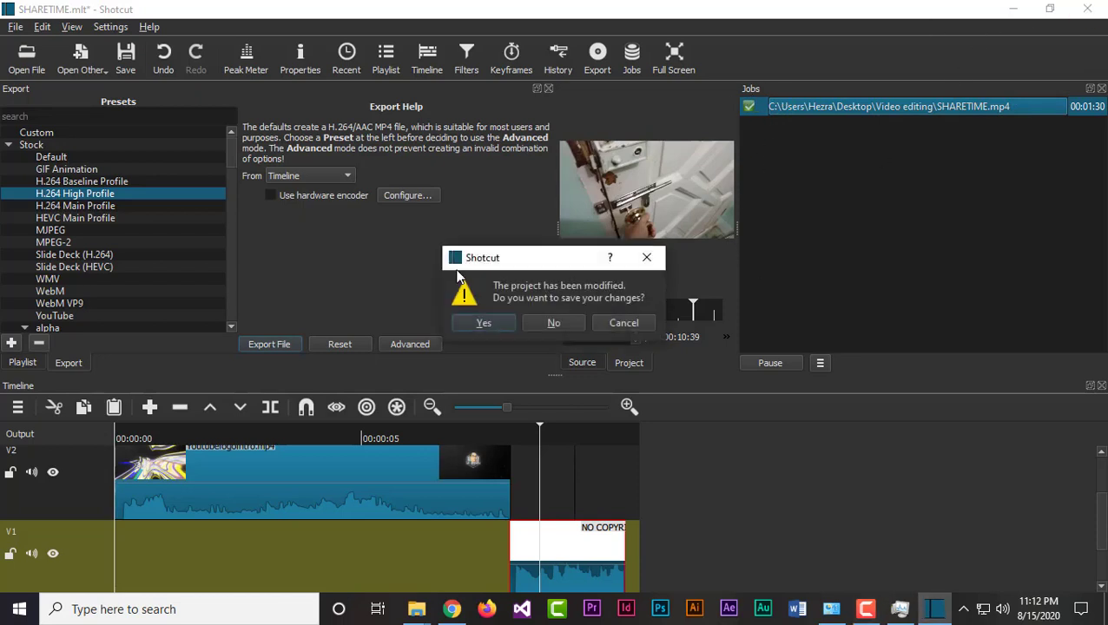
left_click(545, 326)
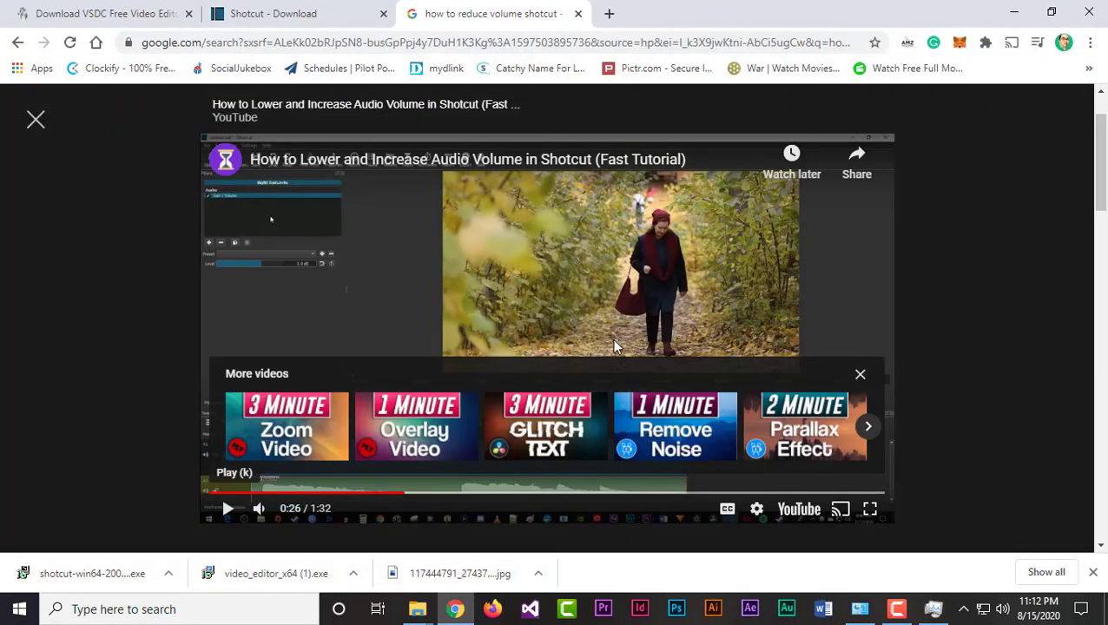
key("super+d")
right_click(569, 377)
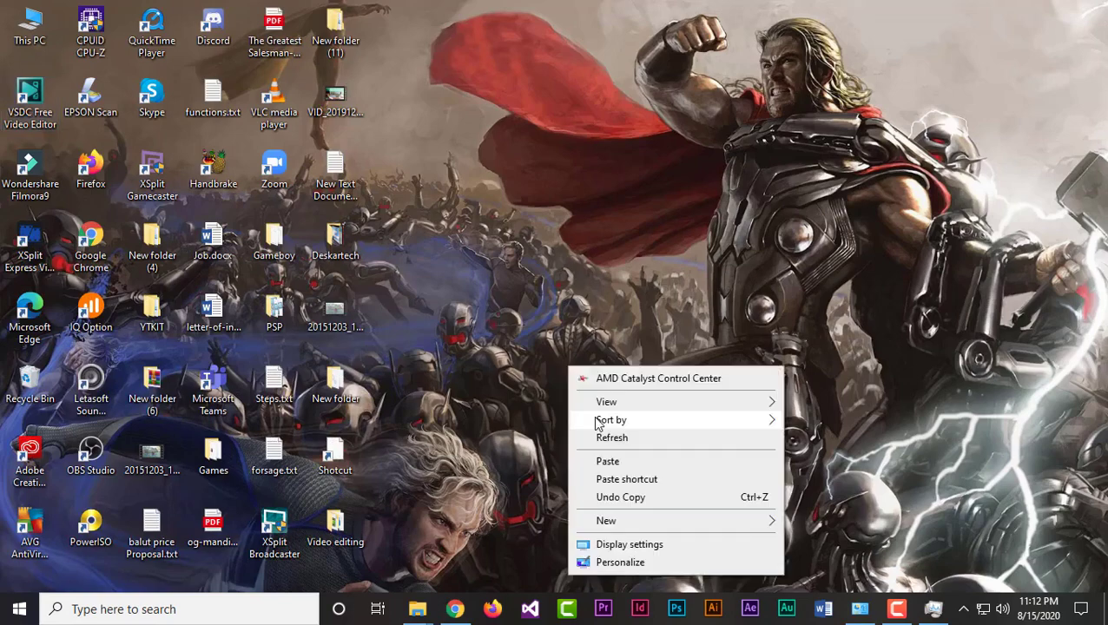
left_click(608, 435)
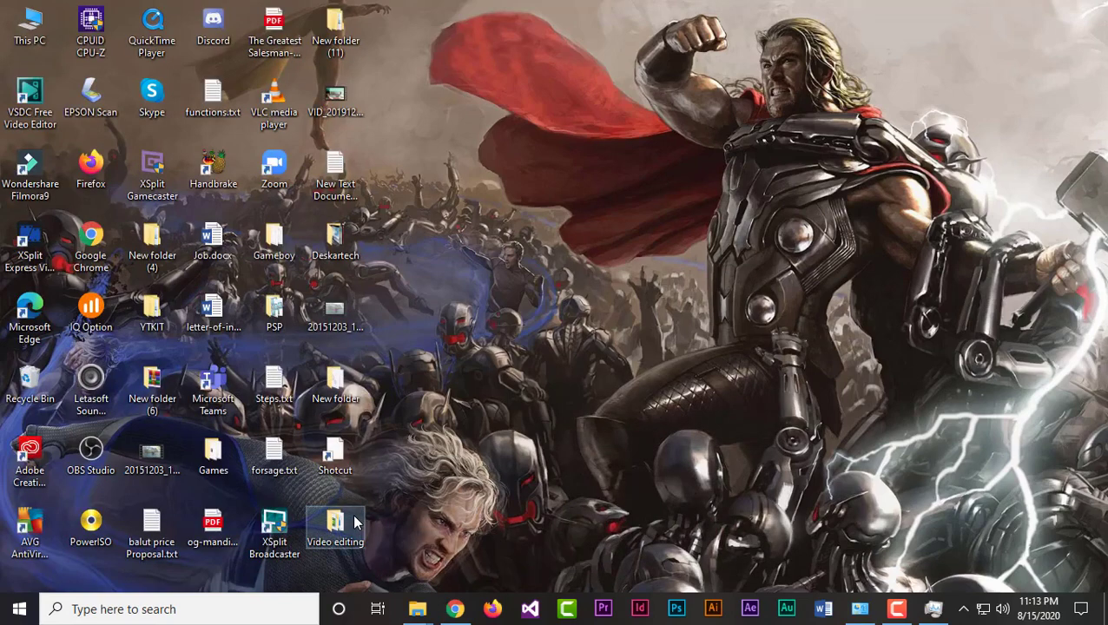
double_click(354, 521)
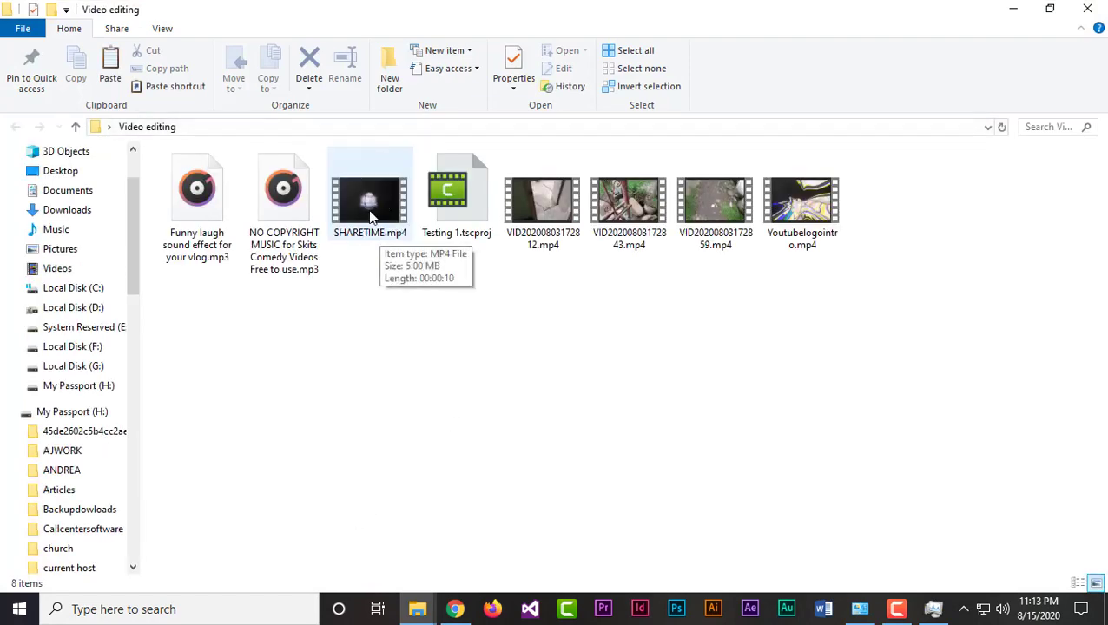
Step: Play the exported SHARETIME.mp4 to check it, replay its door clips, and close the video player
left_click(380, 241)
key("Return")
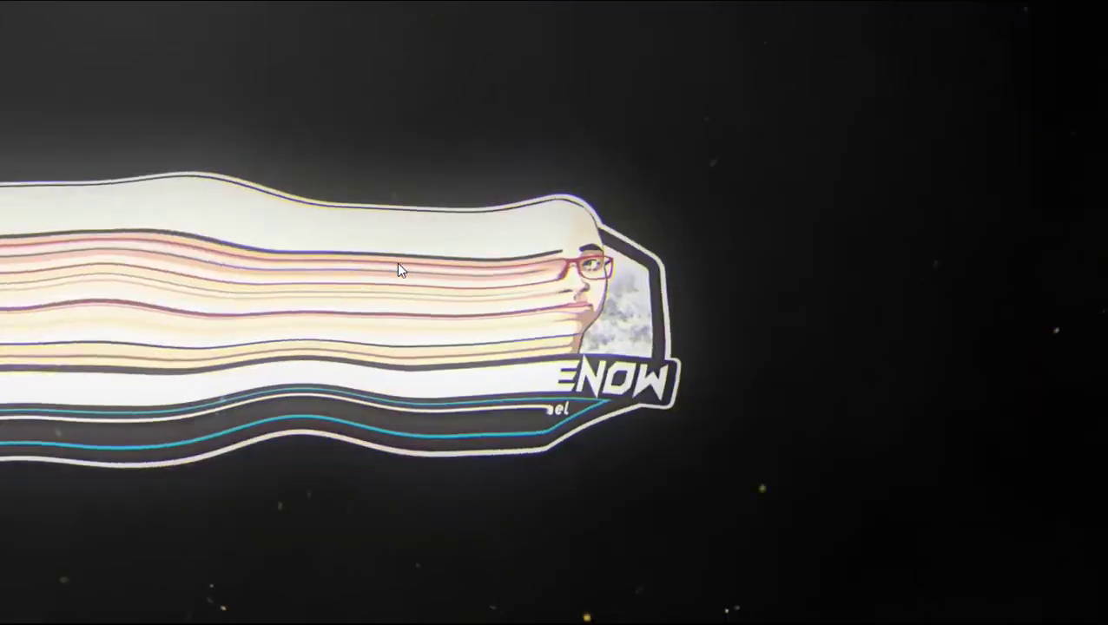
mouse_move(351, 304)
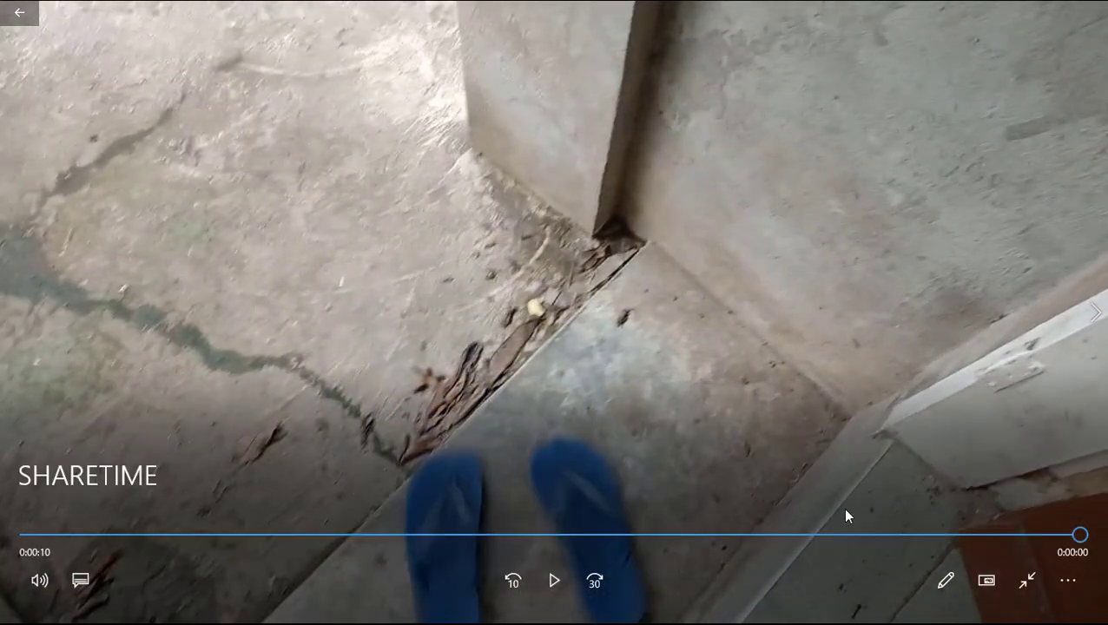
left_click(554, 575)
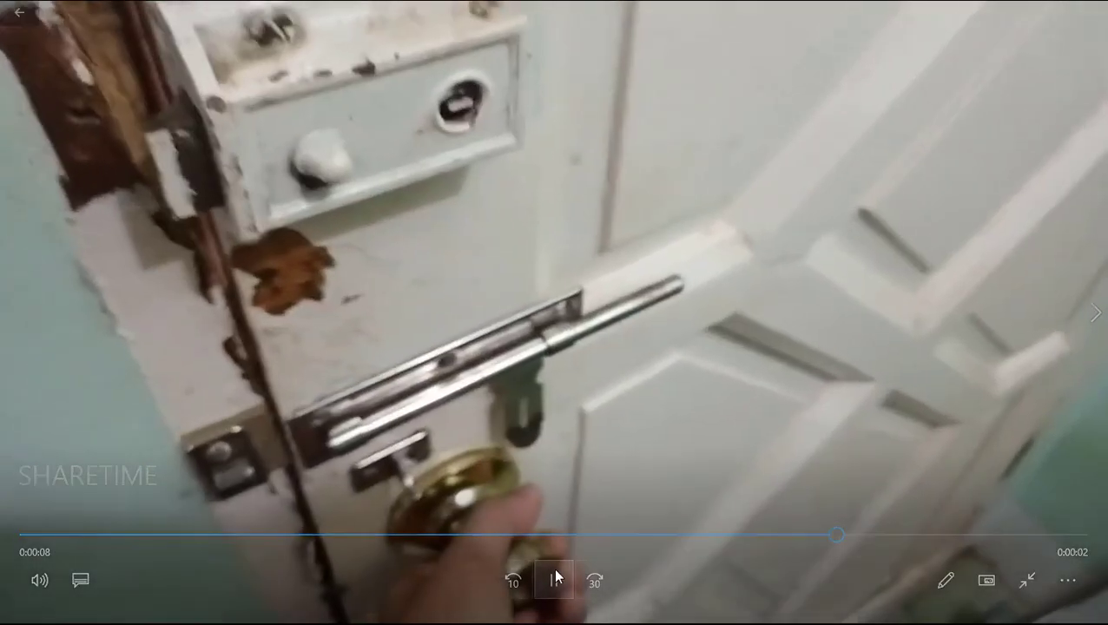
left_click(585, 563)
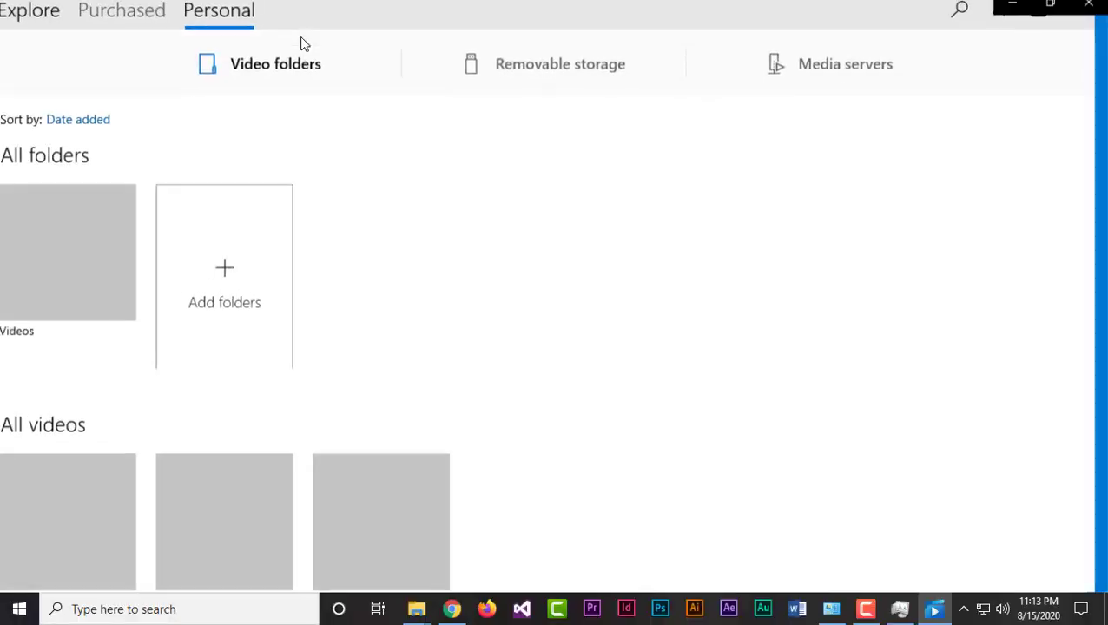
left_click(1088, 15)
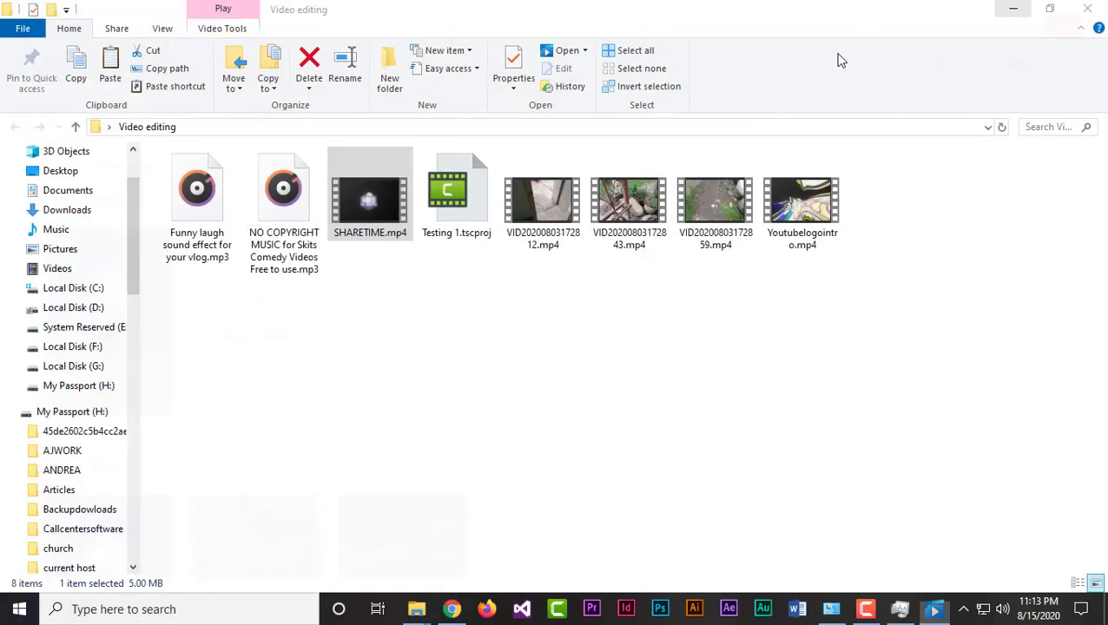